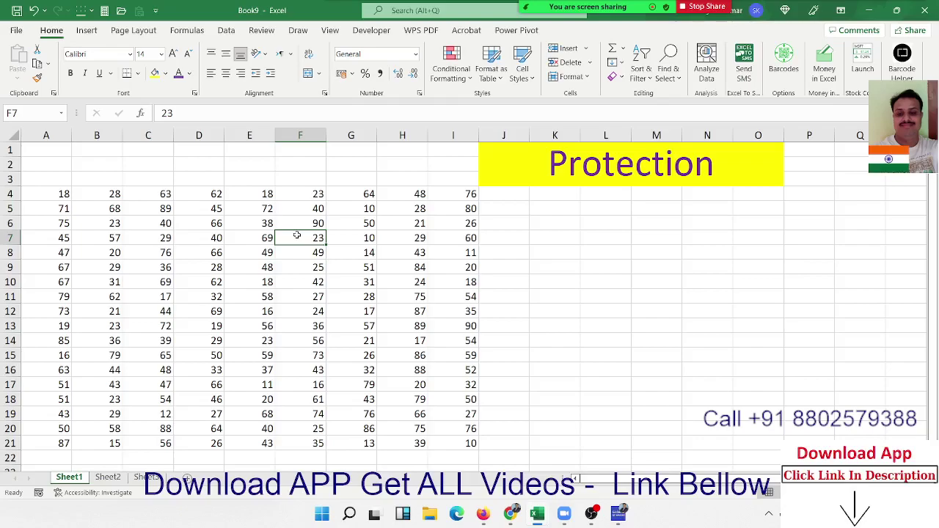
Browse the table cells, then start an entry in E10 and cancel it so it keeps 18.
{"action": "left_click", "coordinate": [409, 265]}
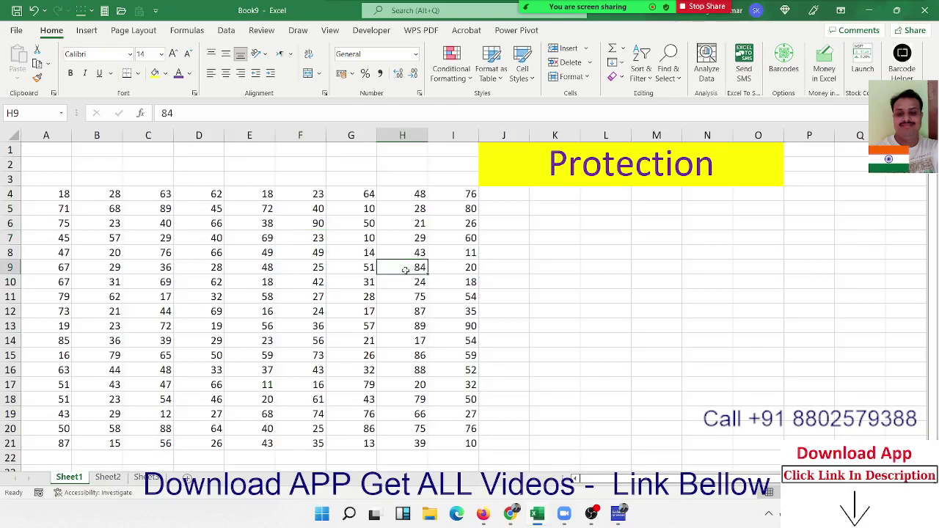
{"action": "left_click", "coordinate": [231, 227]}
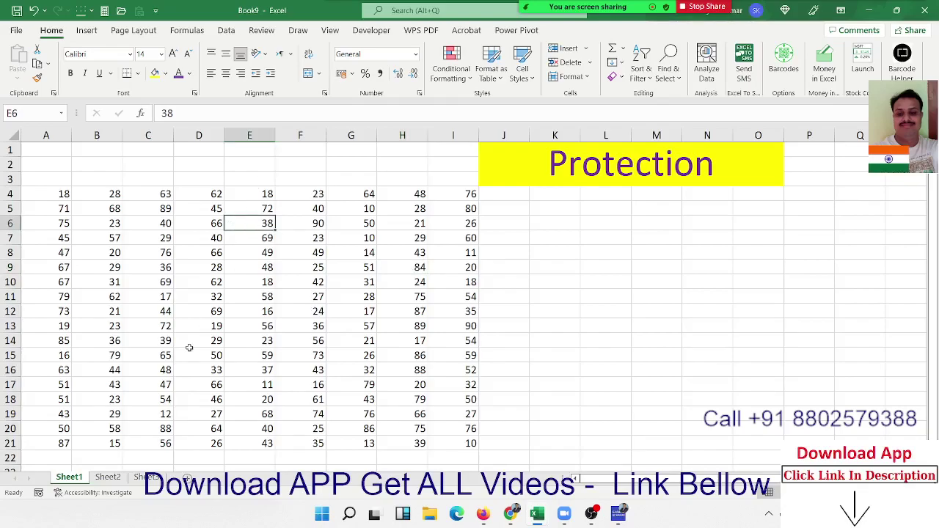
{"action": "left_click_drag", "start_coordinate": [76, 198], "coordinate": [266, 308]}
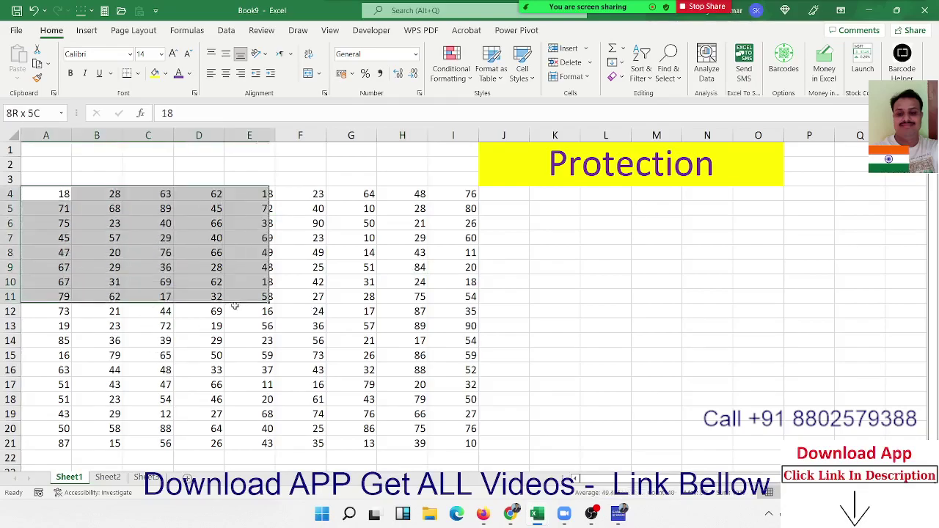
{"action": "left_click", "coordinate": [267, 282]}
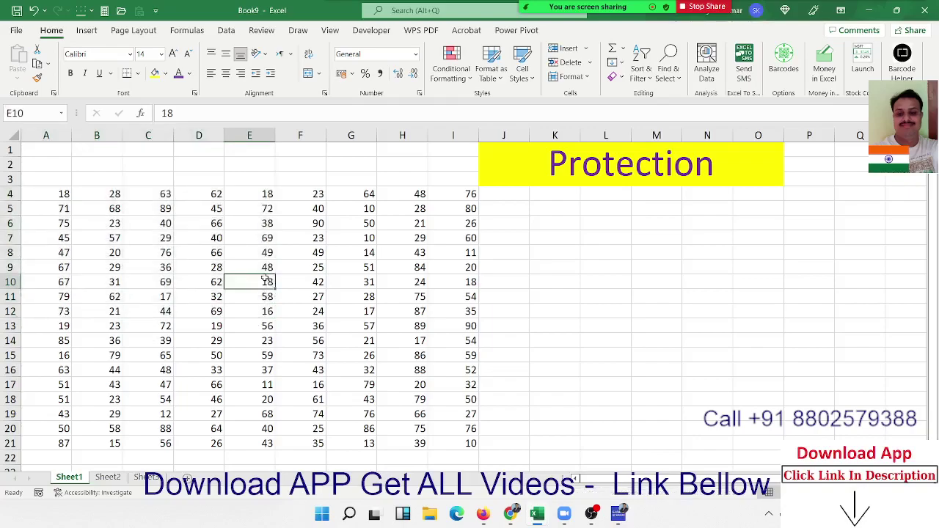
{"action": "type", "text": "58"}
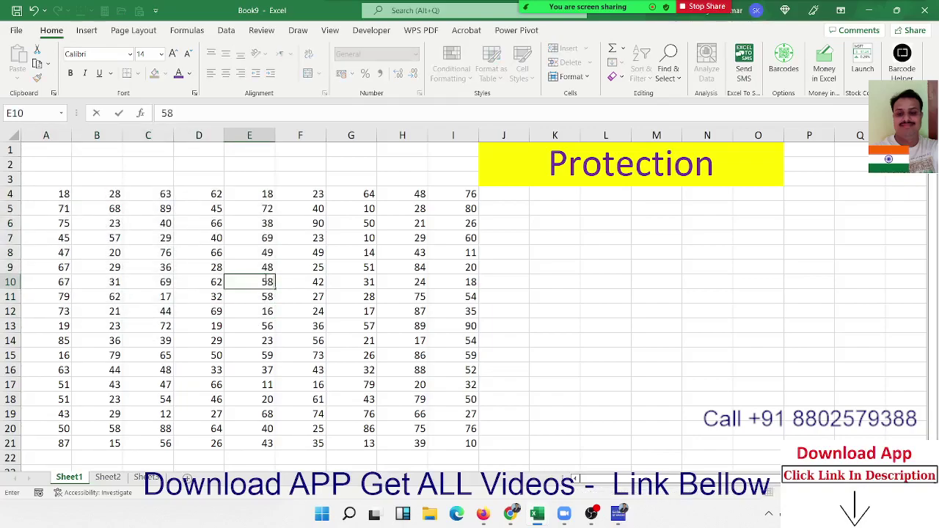
{"action": "type", "text": "`"}
{"action": "key", "text": "Escape"}
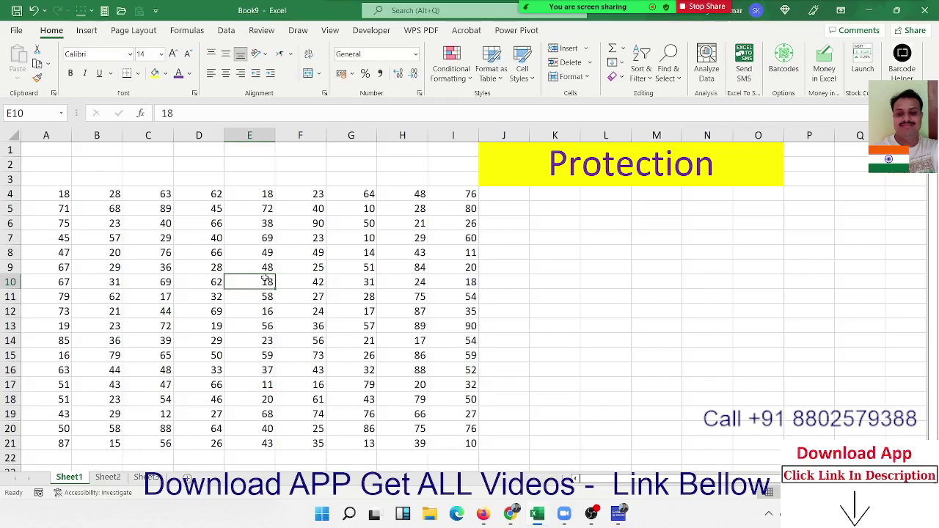
Rename the first sheet, Sheet1, to Ex-1.
{"action": "left_click", "coordinate": [45, 471]}
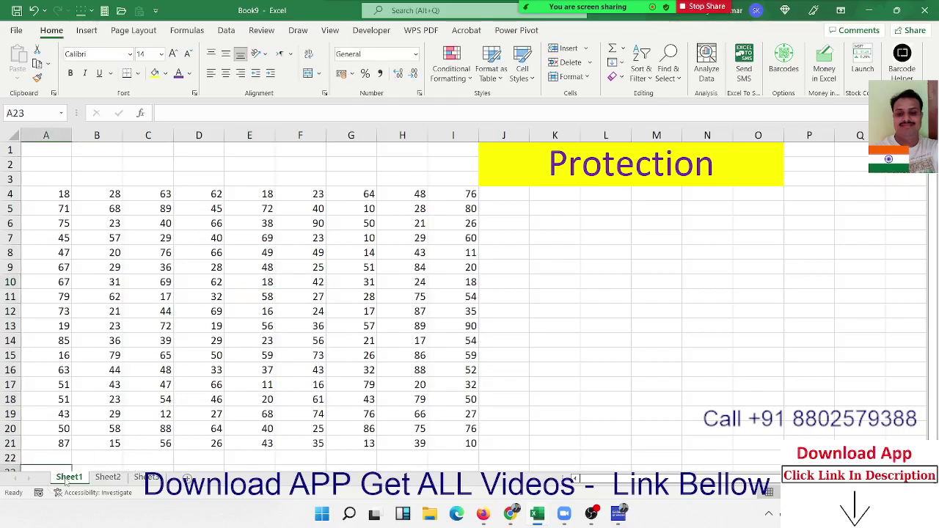
{"action": "double_click", "coordinate": [68, 477]}
{"action": "type", "text": "Ex"}
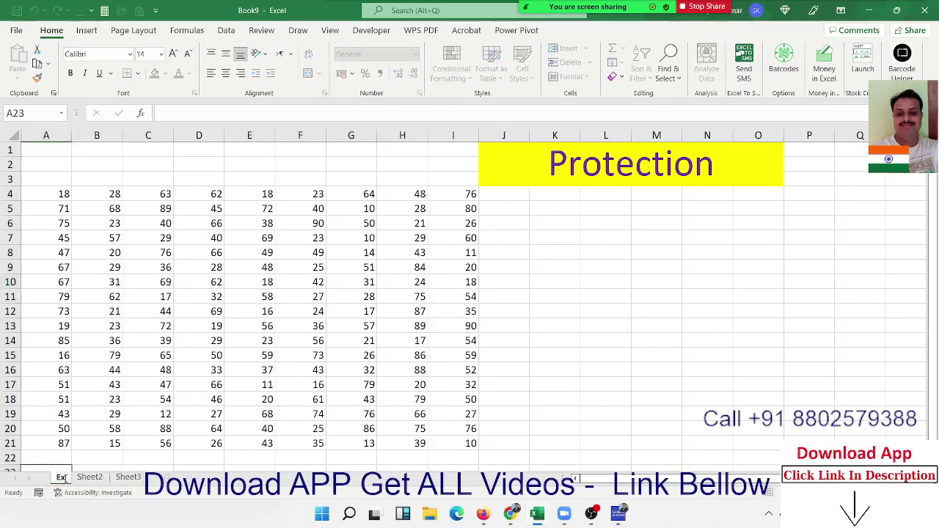
{"action": "type", "text": "c-1"}
{"action": "left_click", "coordinate": [92, 386]}
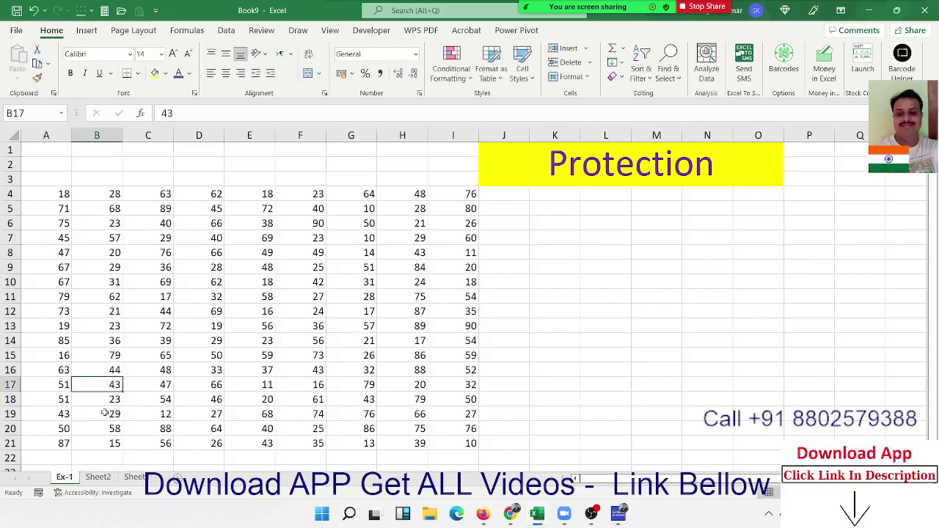
Protect the Ex-1 sheet with a password, confirming it a second time.
{"action": "right_click", "coordinate": [70, 482]}
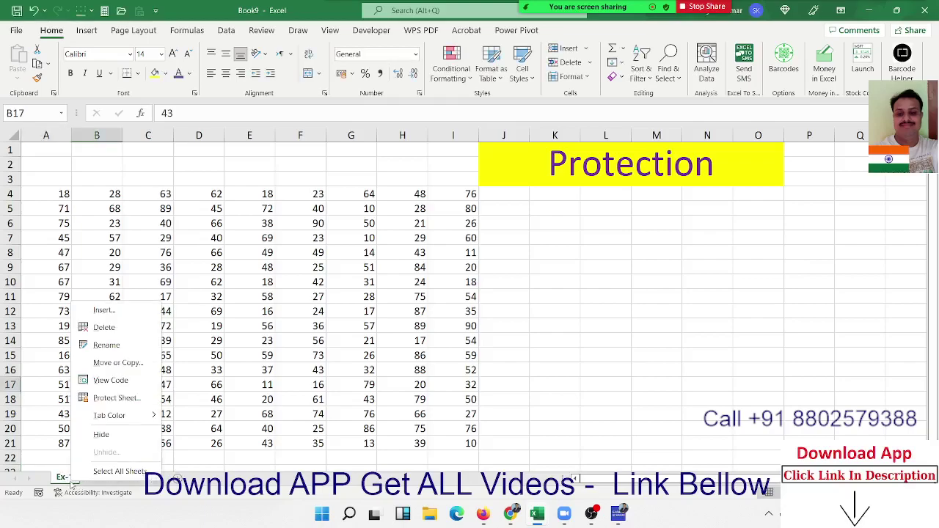
{"action": "left_click", "coordinate": [108, 402]}
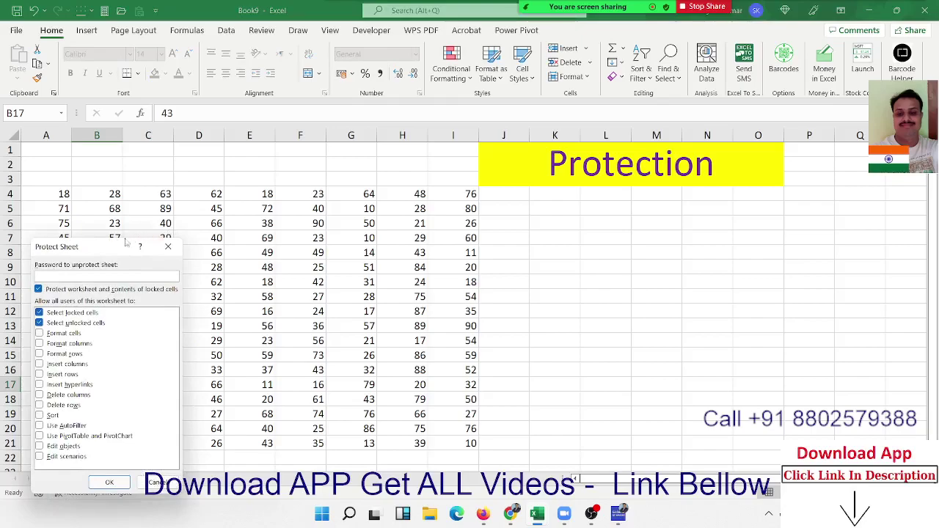
{"action": "left_click_drag", "start_coordinate": [111, 186], "coordinate": [278, 180]}
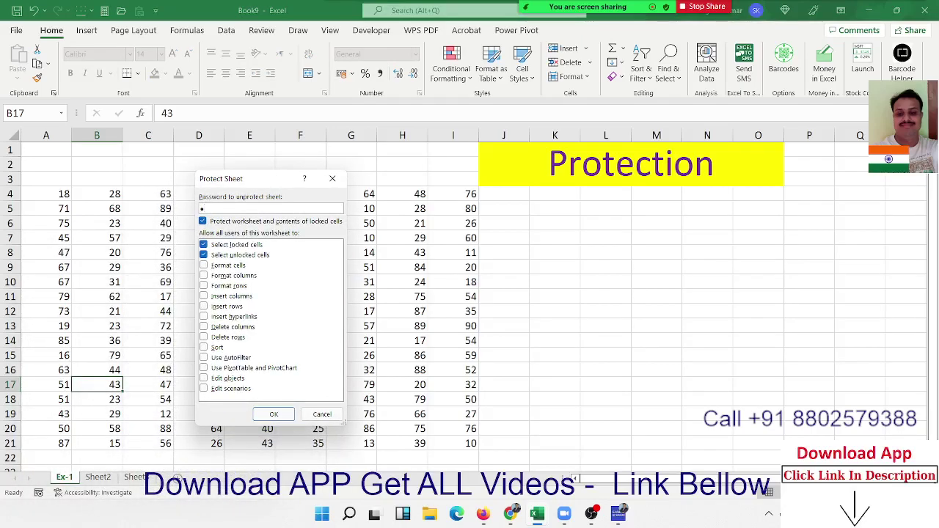
{"action": "key", "text": "Return"}
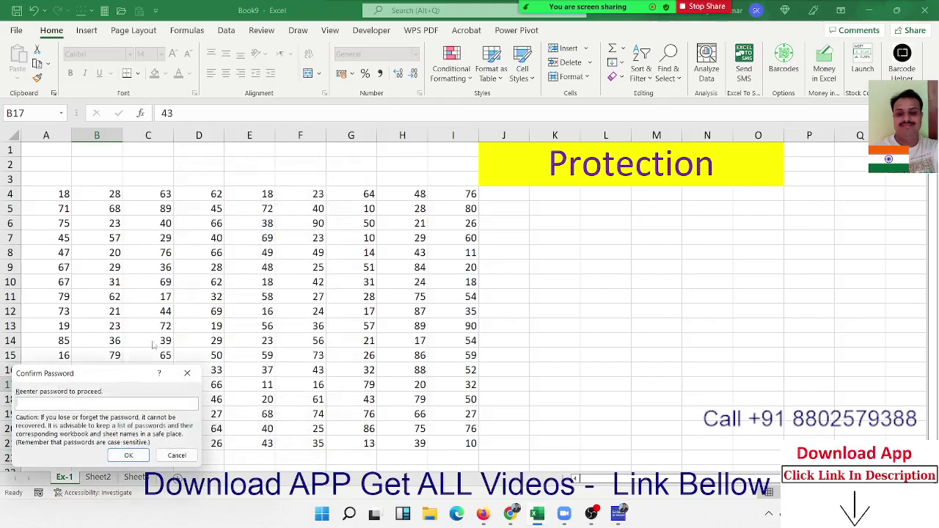
{"action": "left_click_drag", "start_coordinate": [126, 374], "coordinate": [298, 239]}
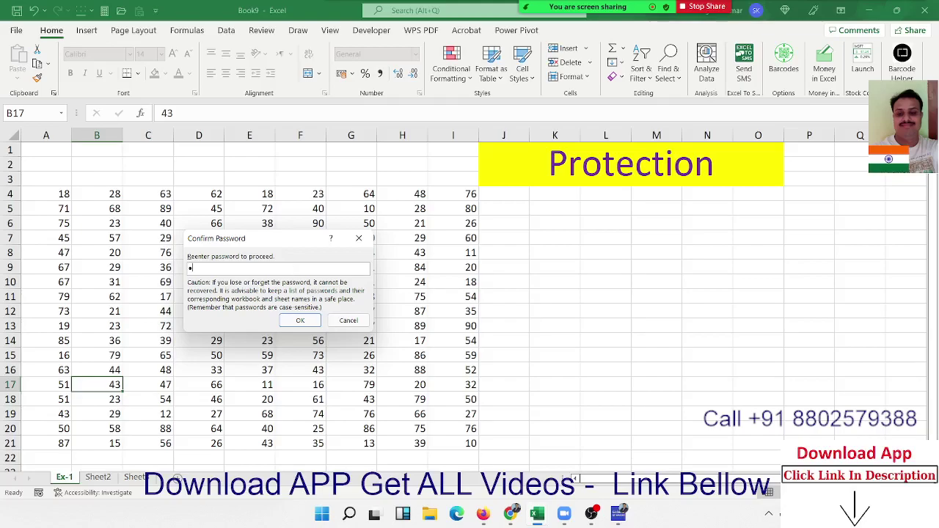
{"action": "left_click", "coordinate": [303, 324]}
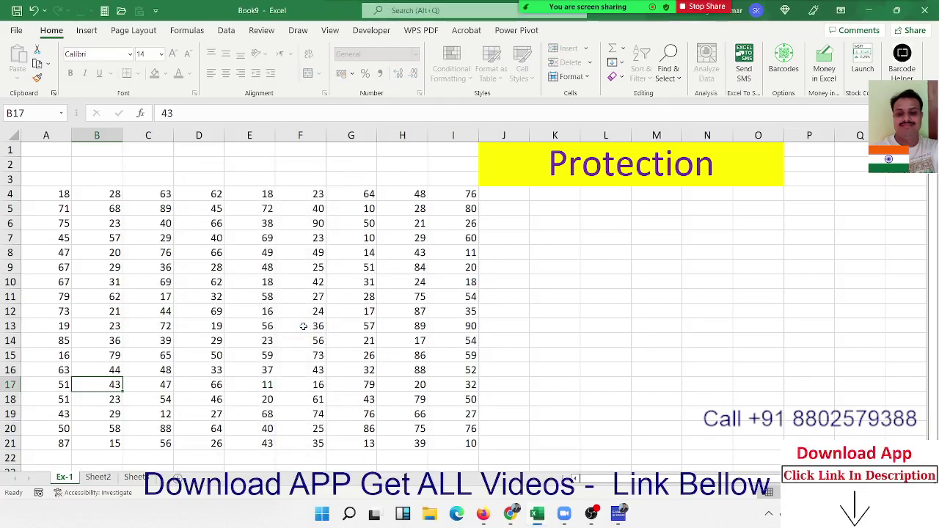
{"action": "left_click_drag", "start_coordinate": [255, 342], "coordinate": [255, 315]}
{"action": "key", "text": "Delete"}
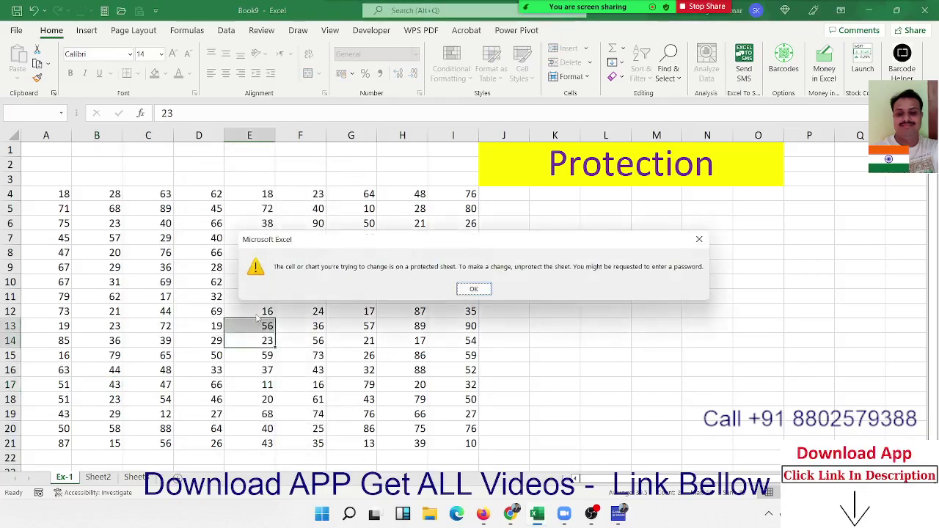
{"action": "left_click", "coordinate": [473, 289]}
{"action": "left_click", "coordinate": [240, 267]}
{"action": "double_click", "coordinate": [239, 267]}
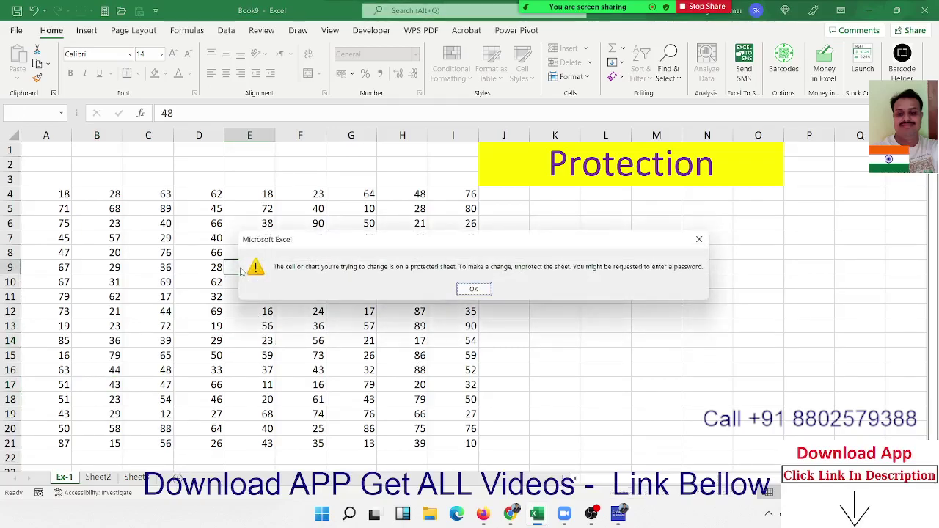
{"action": "left_click", "coordinate": [482, 291]}
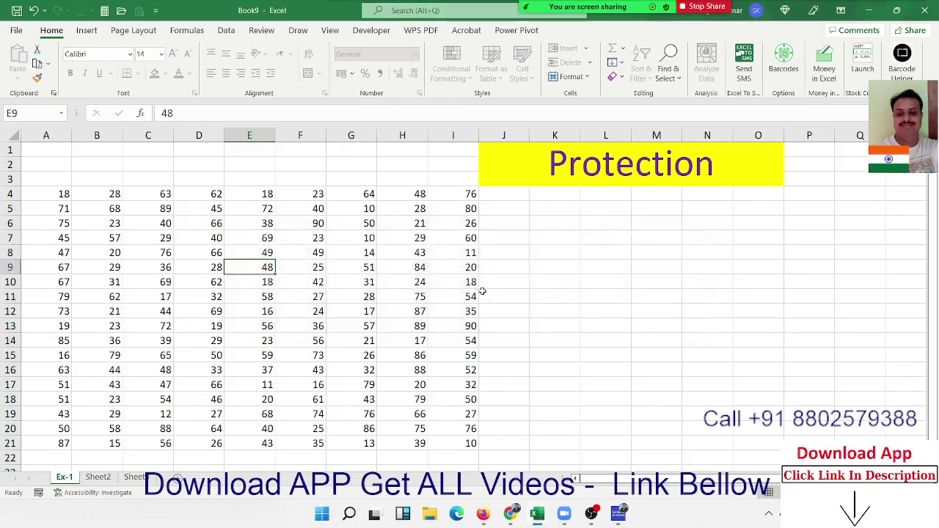
Open the Protect Sheet settings for Sheet2, then cancel without protecting it.
{"action": "right_click", "coordinate": [98, 476]}
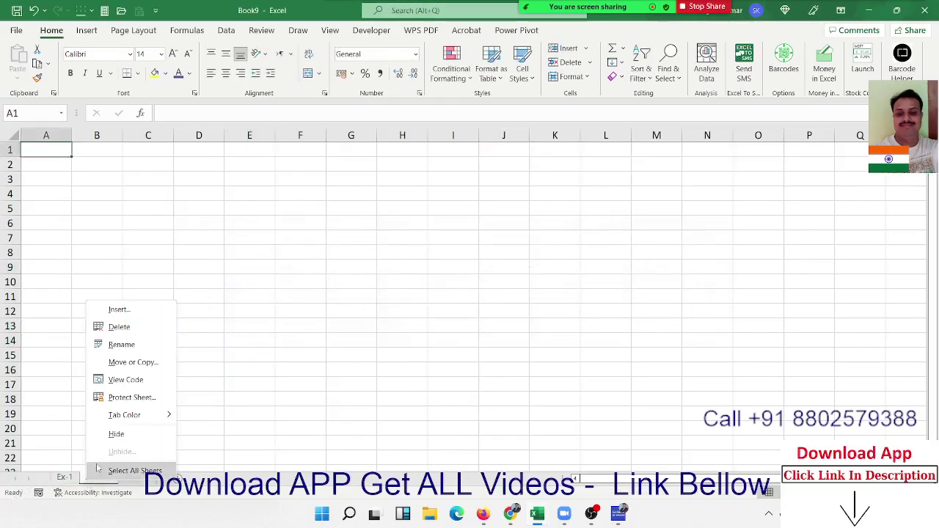
{"action": "left_click", "coordinate": [132, 397]}
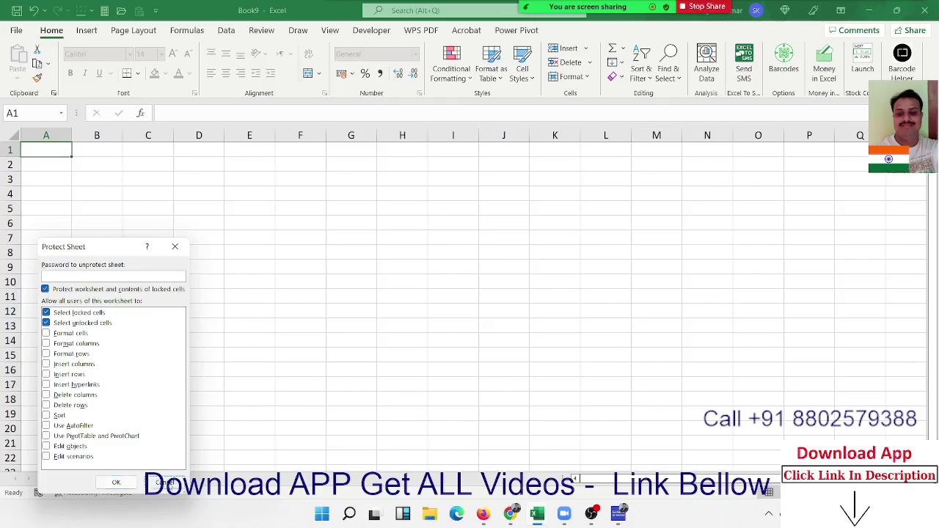
{"action": "left_click", "coordinate": [165, 482]}
Go back to Ex-1 and choose Unprotect Sheet, bringing up its password prompt.
{"action": "left_click", "coordinate": [63, 477]}
{"action": "right_click", "coordinate": [63, 477]}
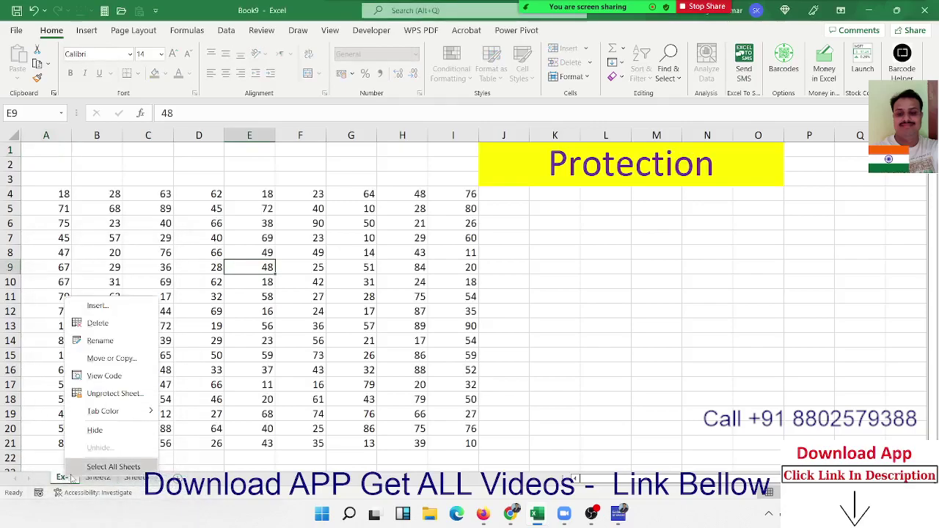
{"action": "left_click", "coordinate": [104, 394]}
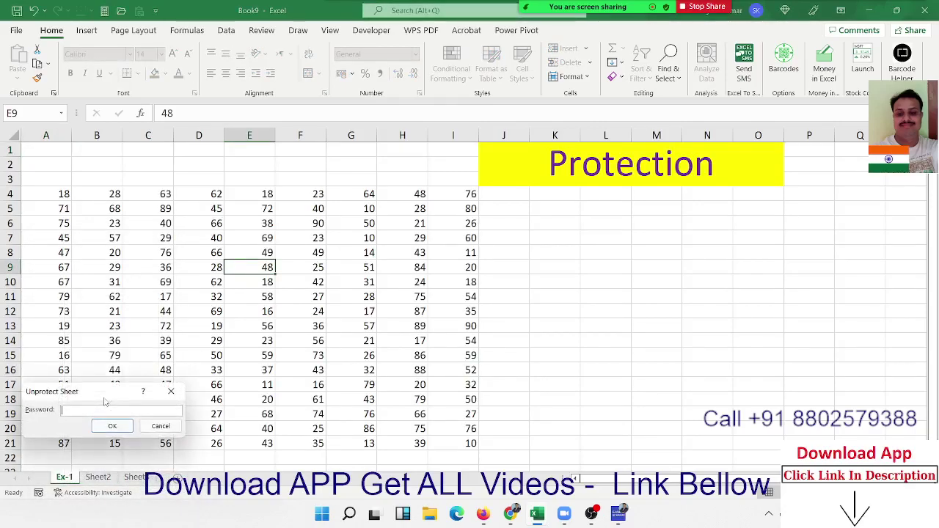
{"action": "left_click", "coordinate": [159, 427]}
{"action": "right_click", "coordinate": [73, 477]}
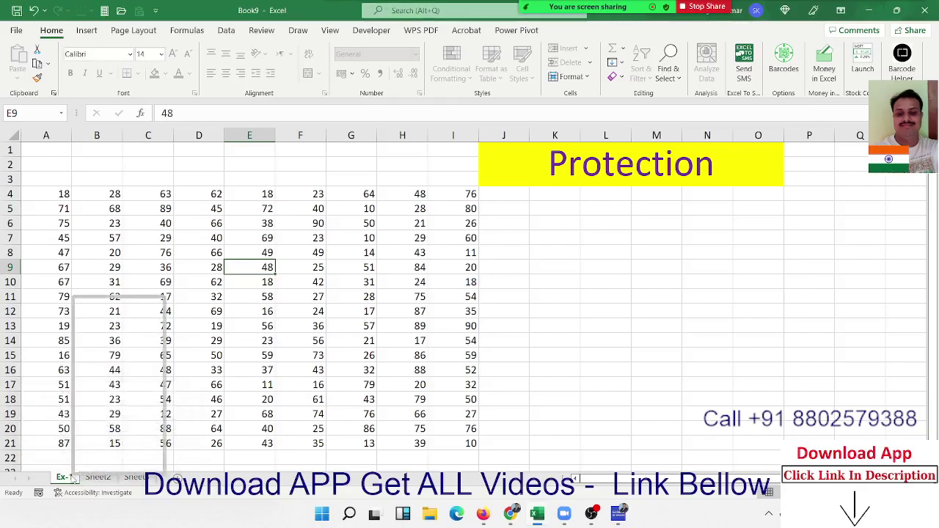
{"action": "left_click", "coordinate": [108, 396]}
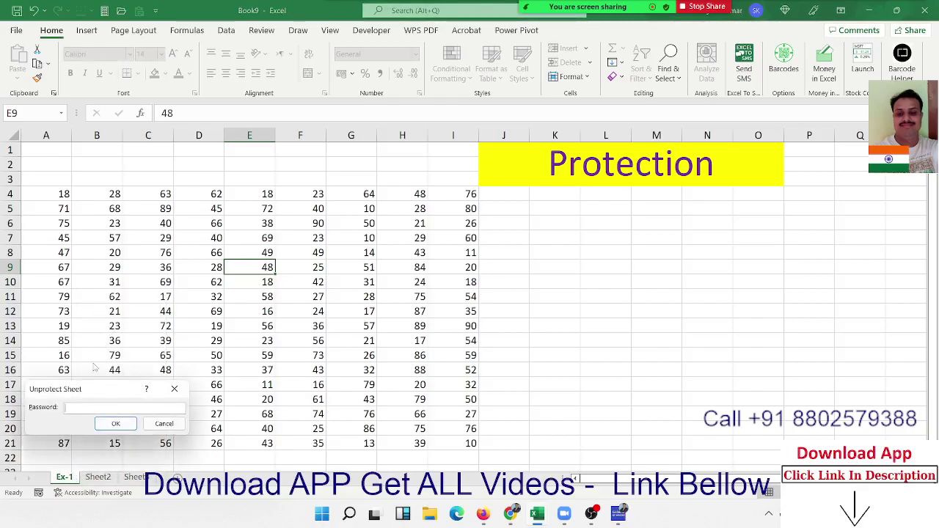
{"action": "left_click_drag", "start_coordinate": [79, 387], "coordinate": [226, 321]}
Enter the password to unprotect Ex-1, change E11 from 58 to 65, and select A4:I21.
{"action": "type", "text": "1"}
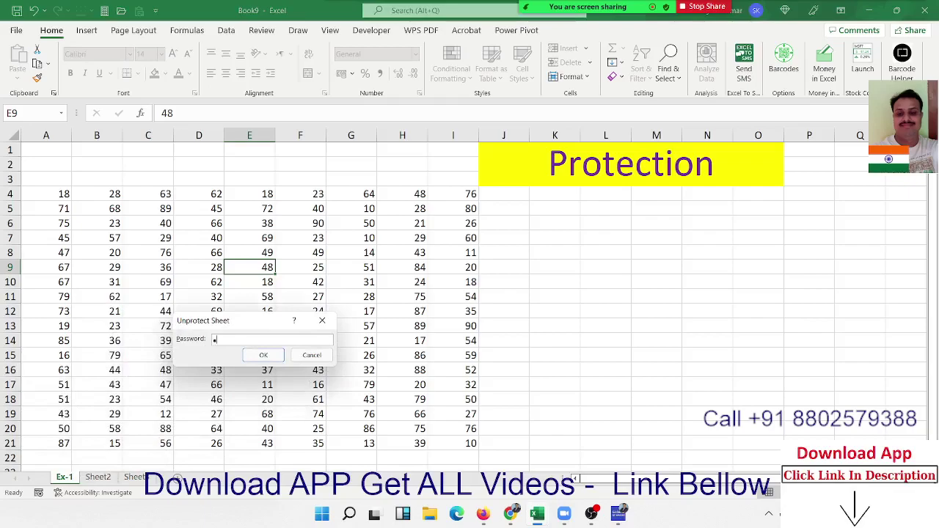
{"action": "left_click", "coordinate": [270, 355]}
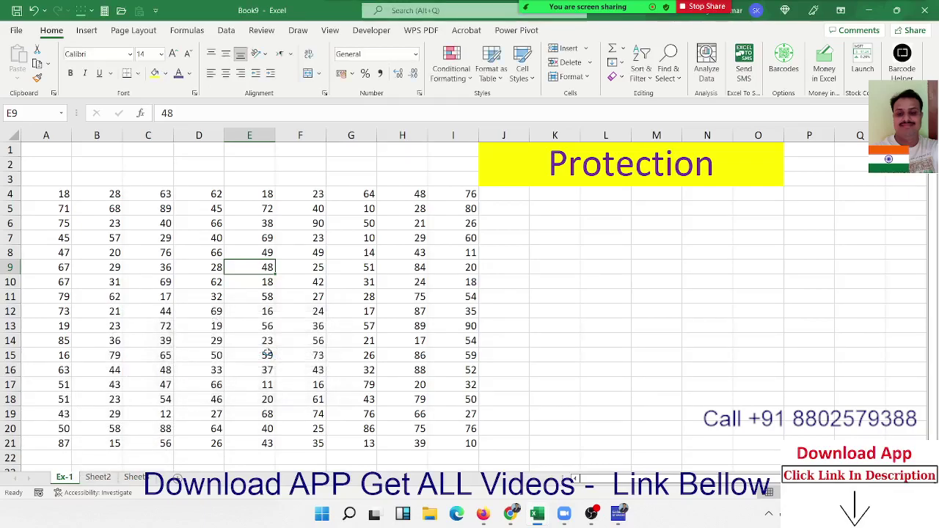
{"action": "left_click", "coordinate": [272, 296]}
{"action": "type", "text": "652"}
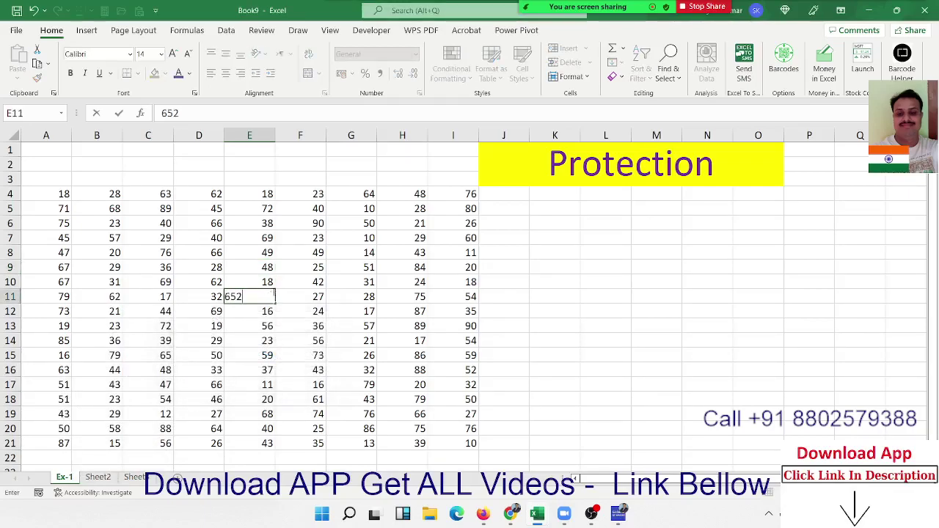
{"action": "key", "text": "Return"}
{"action": "left_click", "coordinate": [272, 292]}
{"action": "type", "text": "65"}
{"action": "left_click", "coordinate": [298, 318]}
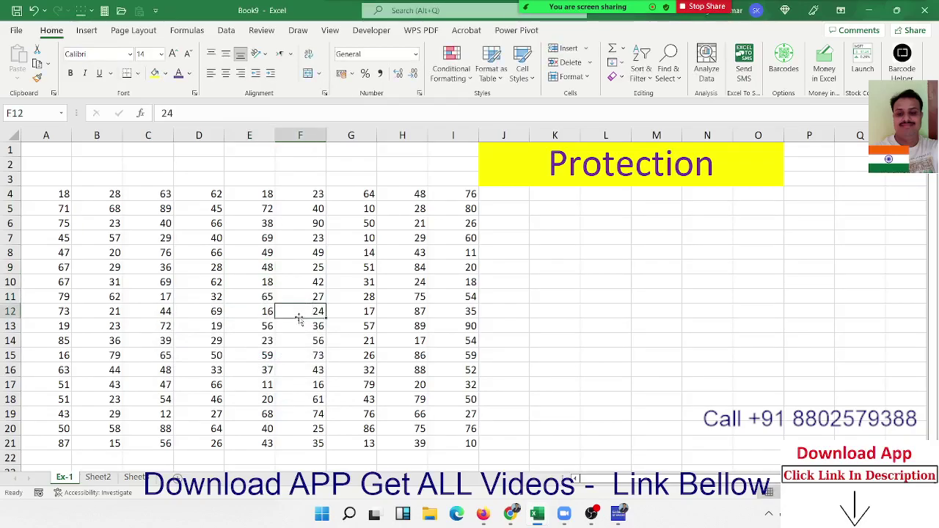
{"action": "left_click_drag", "start_coordinate": [50, 193], "coordinate": [458, 446]}
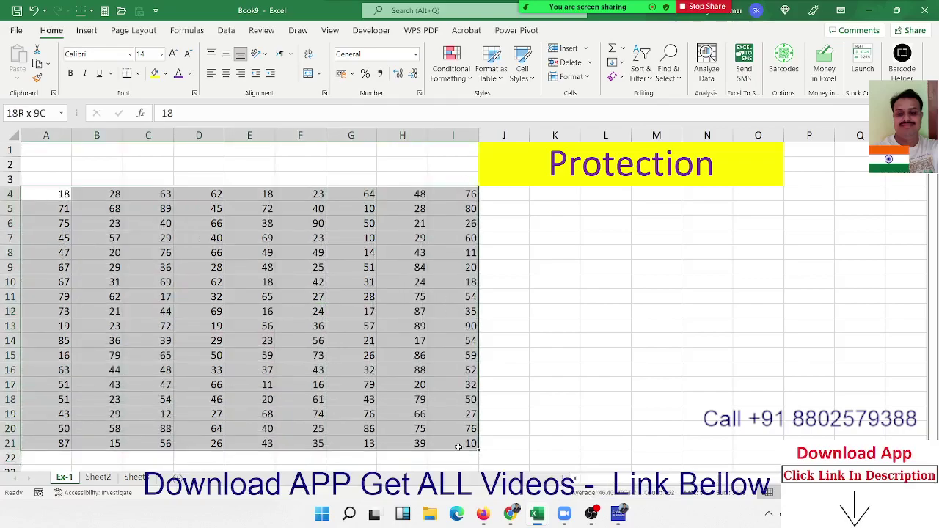
Re-protect the Ex-1 sheet, entering and confirming its password.
{"action": "left_click", "coordinate": [94, 382]}
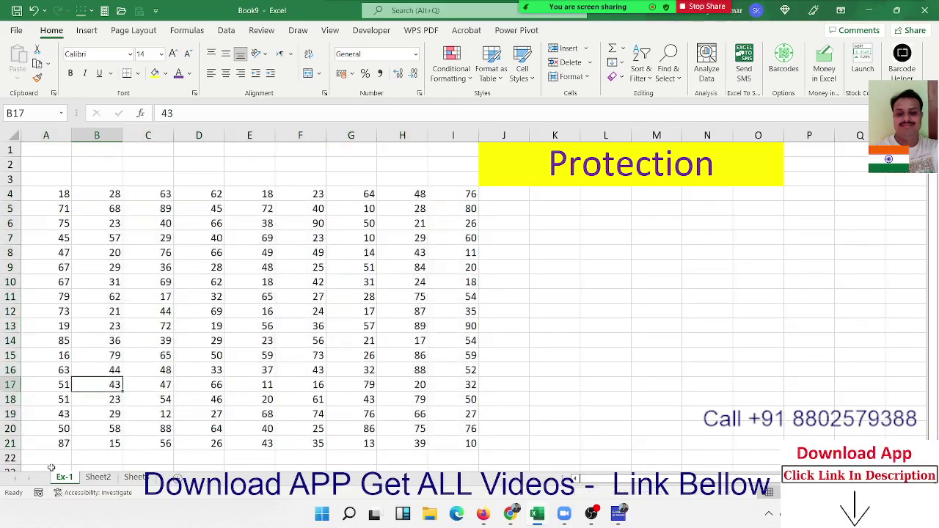
{"action": "right_click", "coordinate": [63, 478]}
{"action": "left_click", "coordinate": [94, 400]}
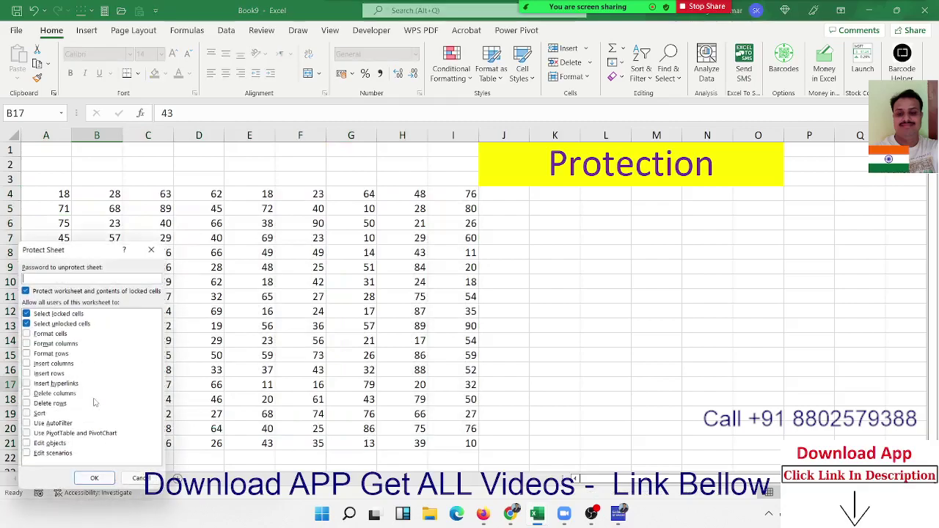
{"action": "type", "text": "1"}
{"action": "key", "text": "Return"}
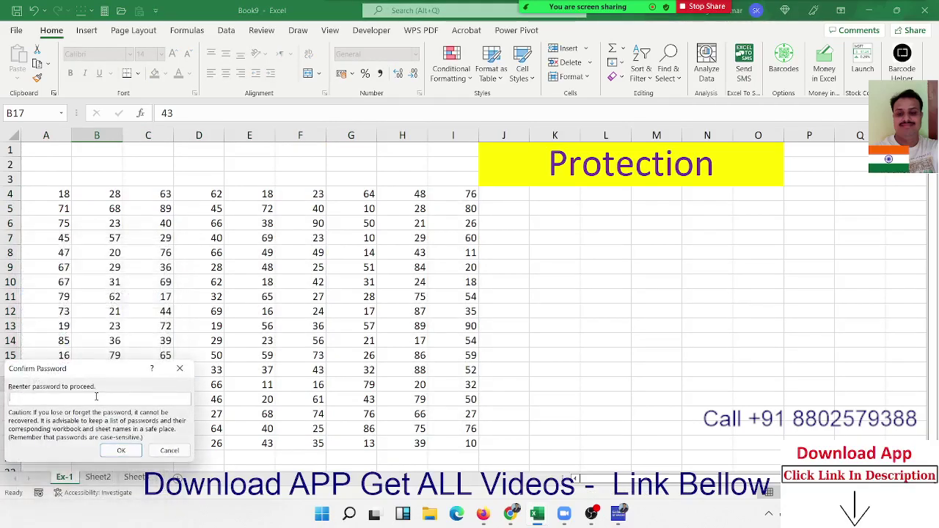
{"action": "key", "text": "Return"}
Try to edit C15, dismiss the protected-sheet warning, and select the number table.
{"action": "left_click", "coordinate": [152, 355]}
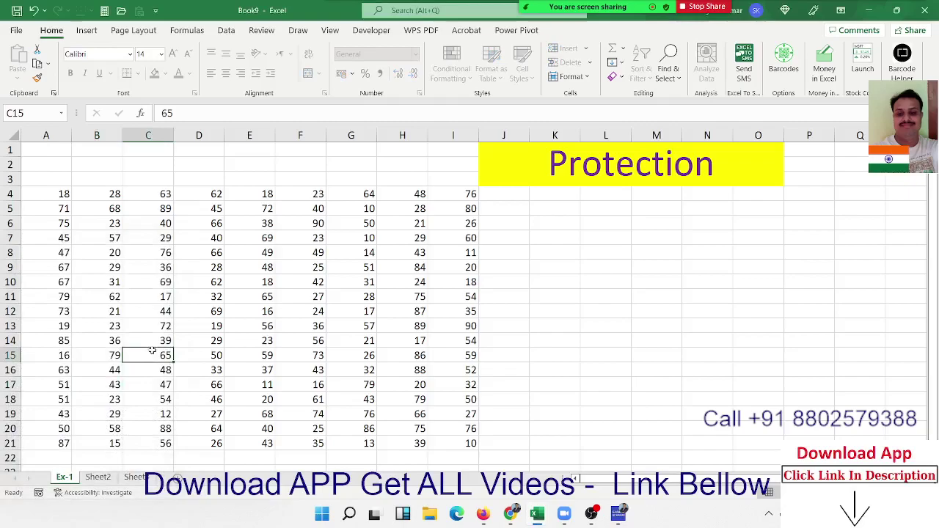
{"action": "double_click", "coordinate": [153, 355]}
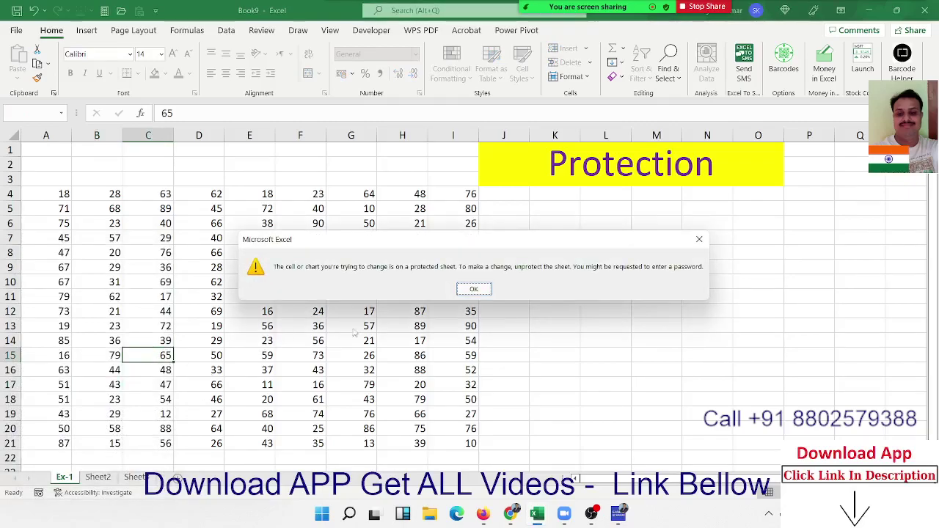
{"action": "left_click", "coordinate": [474, 289]}
{"action": "mouse_move", "coordinate": [469, 443]}
{"action": "left_mouse_down"}
{"action": "mouse_move", "coordinate": [180, 233]}
{"action": "mouse_move", "coordinate": [58, 196]}
{"action": "left_mouse_up"}
Copy table A4:I21 and paste it into Sheet2 at C5, delete it, and return to Ex-1.
{"action": "right_click", "coordinate": [47, 202]}
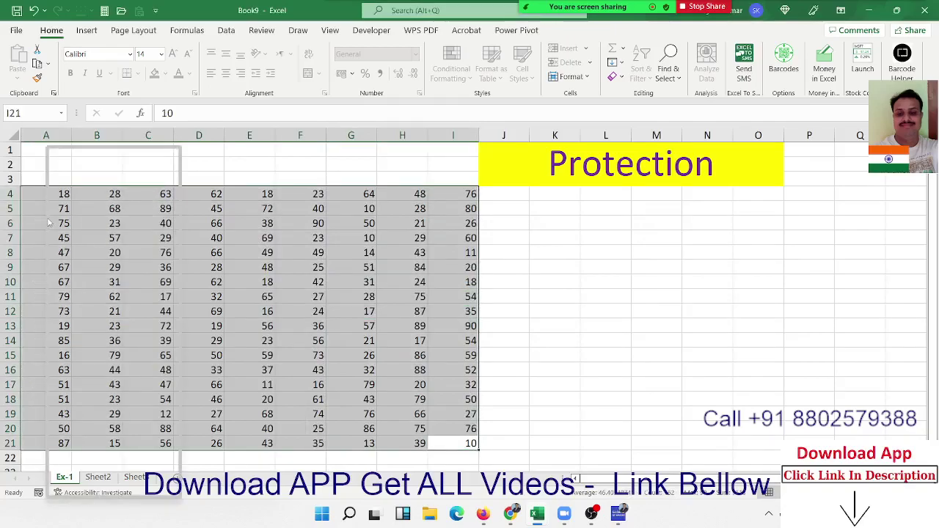
{"action": "left_click", "coordinate": [77, 195]}
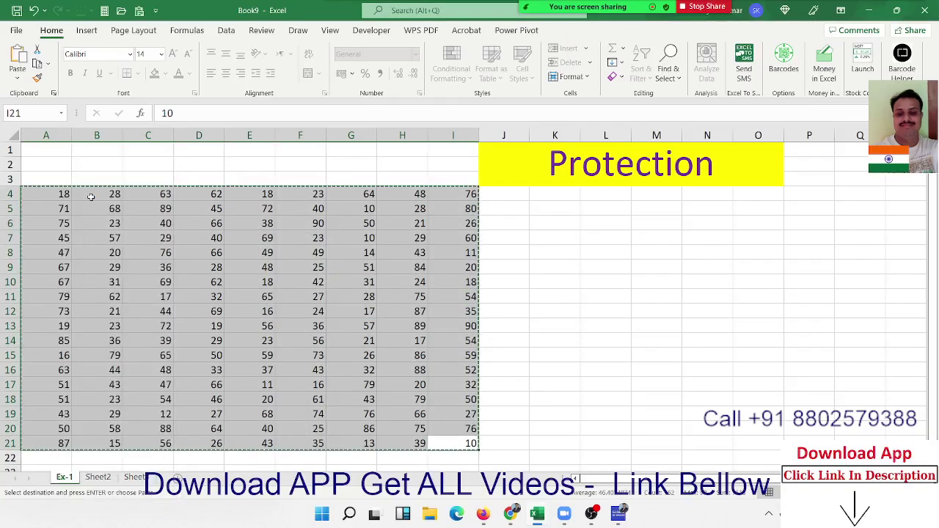
{"action": "left_click", "coordinate": [99, 477]}
{"action": "left_click", "coordinate": [142, 207]}
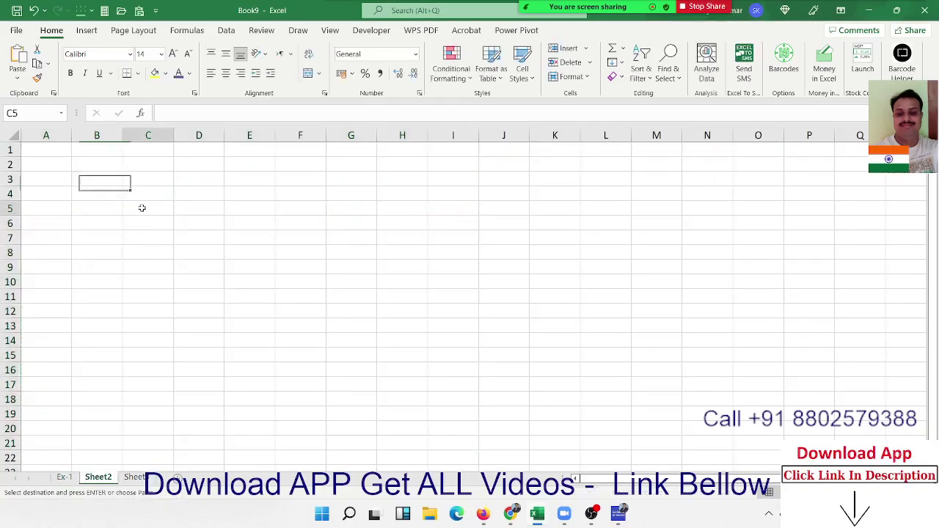
{"action": "right_click", "coordinate": [143, 207]}
{"action": "left_click", "coordinate": [18, 64]}
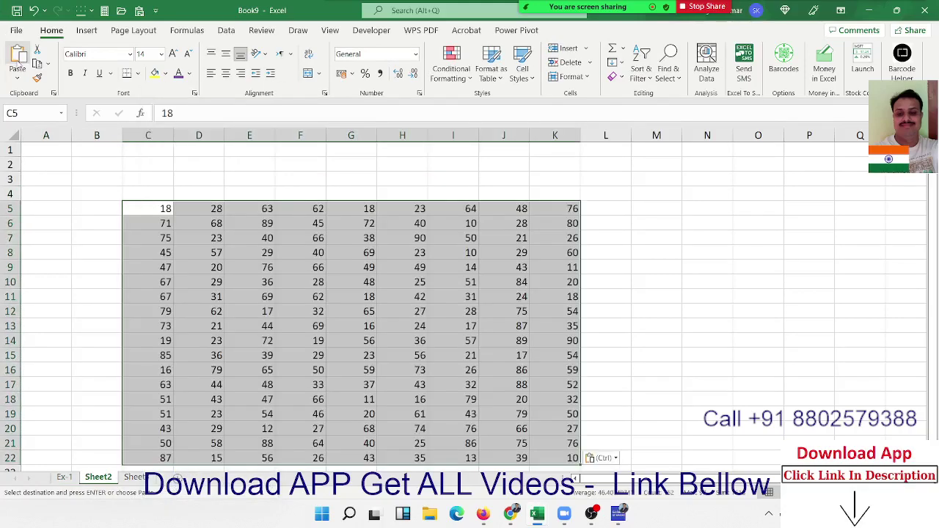
{"action": "key", "text": "Delete"}
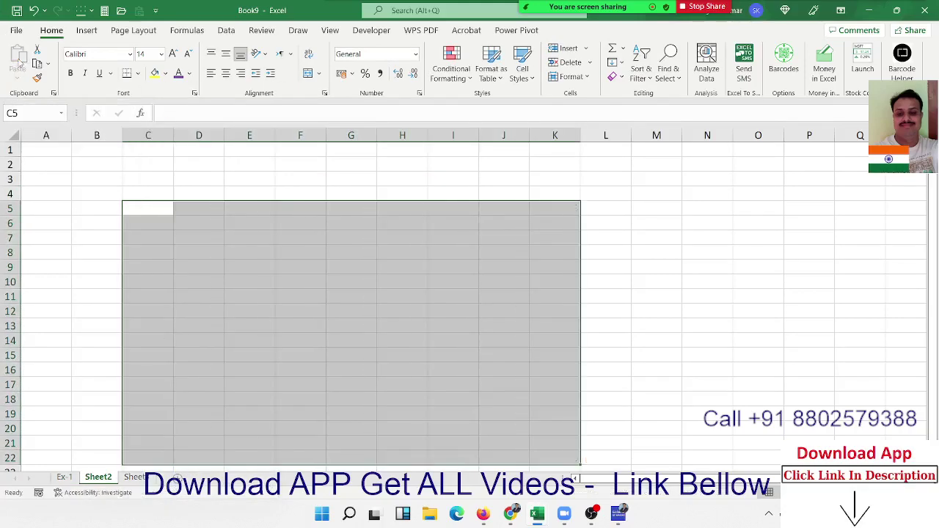
{"action": "left_click", "coordinate": [65, 477]}
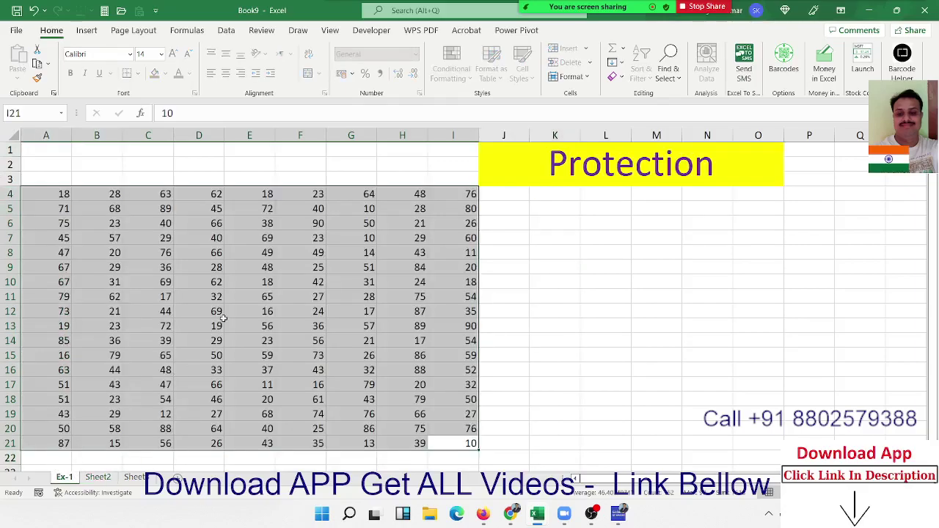
{"action": "left_click", "coordinate": [225, 325]}
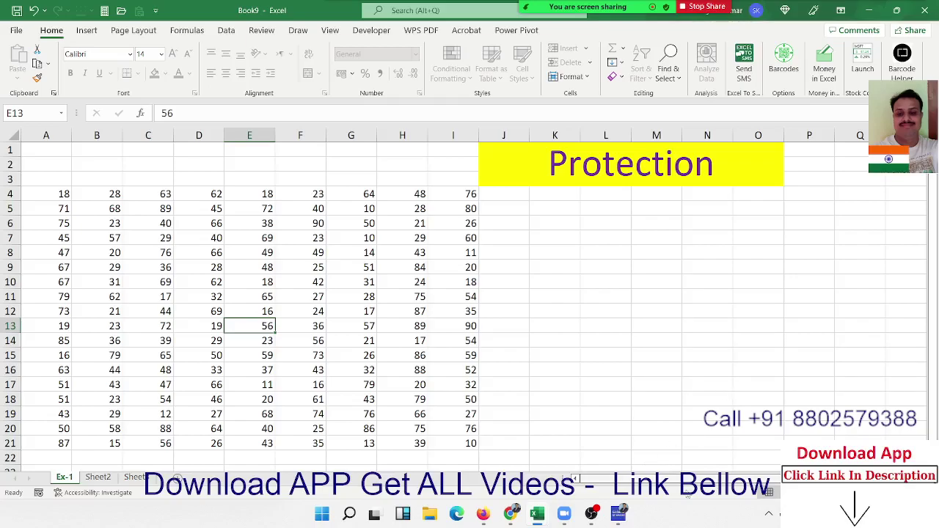
{"action": "left_click", "coordinate": [537, 344]}
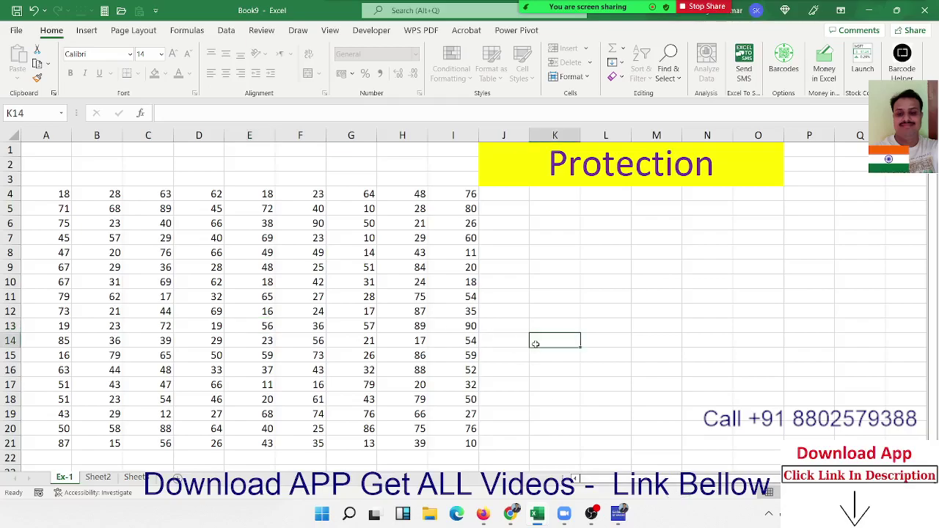
{"action": "mouse_move", "coordinate": [470, 440]}
{"action": "left_mouse_down"}
{"action": "mouse_move", "coordinate": [253, 279]}
{"action": "mouse_move", "coordinate": [60, 193]}
{"action": "left_mouse_up"}
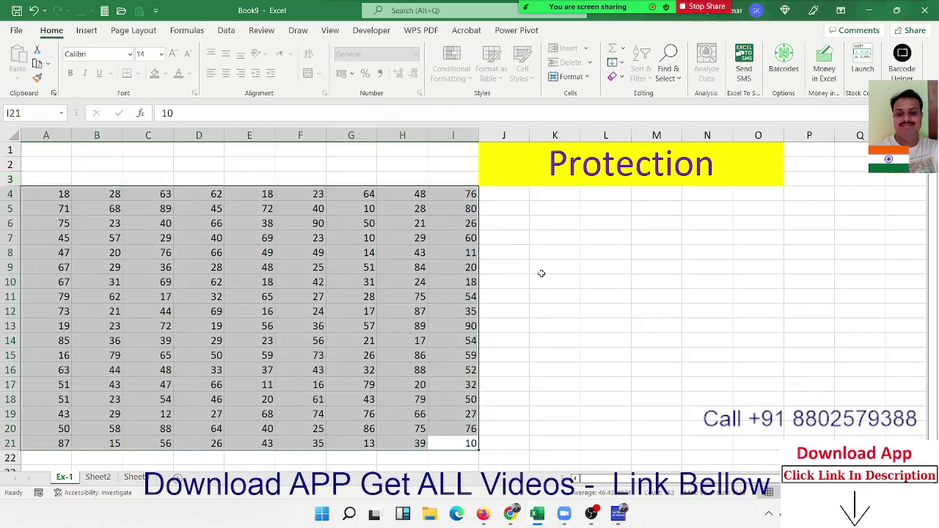
Unprotect Ex-1 with its password and bring up its Protect Sheet settings again.
{"action": "left_click", "coordinate": [613, 296]}
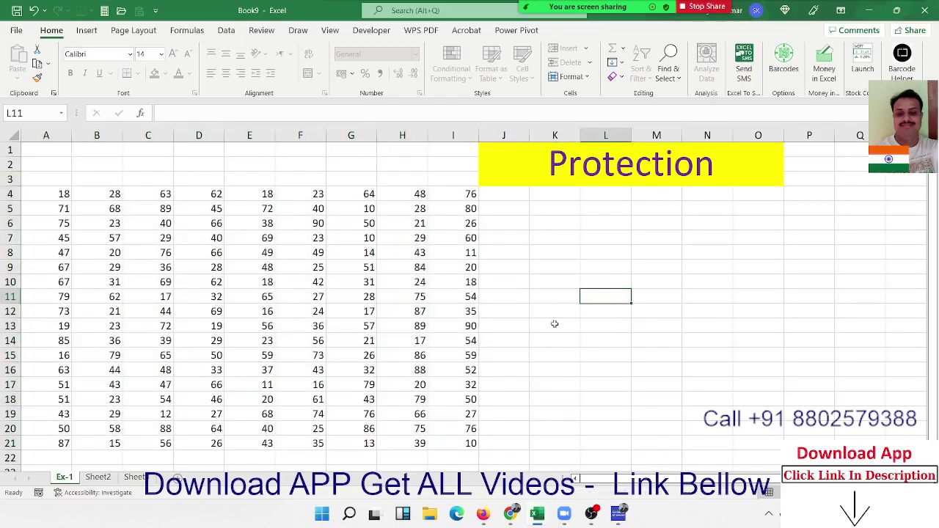
{"action": "right_click", "coordinate": [73, 479]}
{"action": "left_click", "coordinate": [123, 397]}
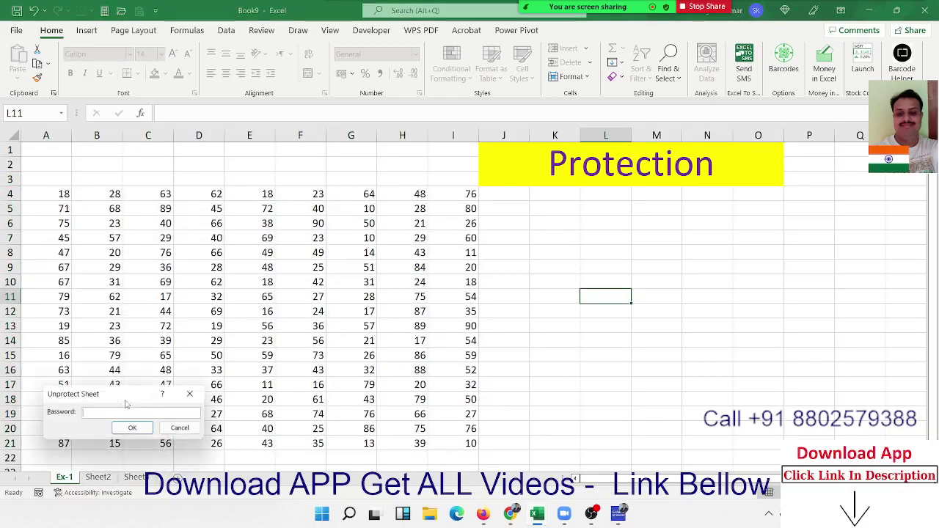
{"action": "key", "text": "Return"}
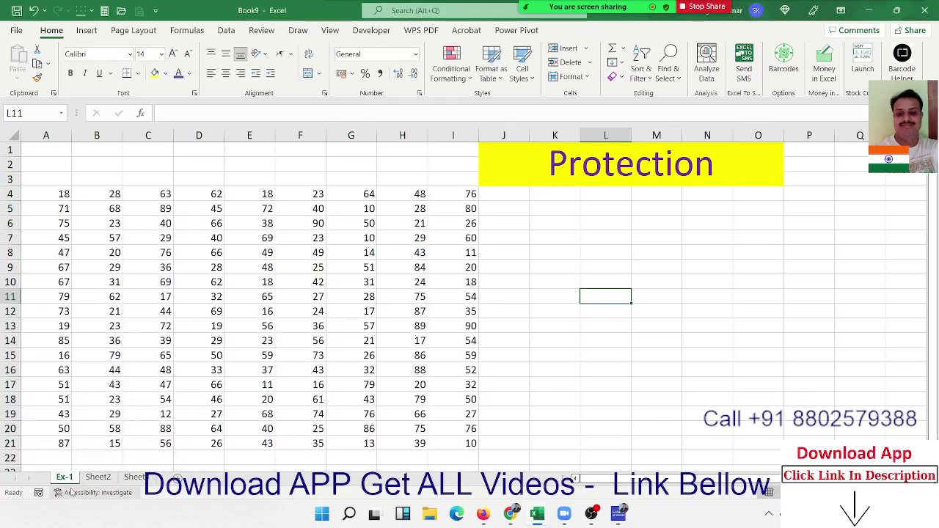
{"action": "right_click", "coordinate": [73, 478]}
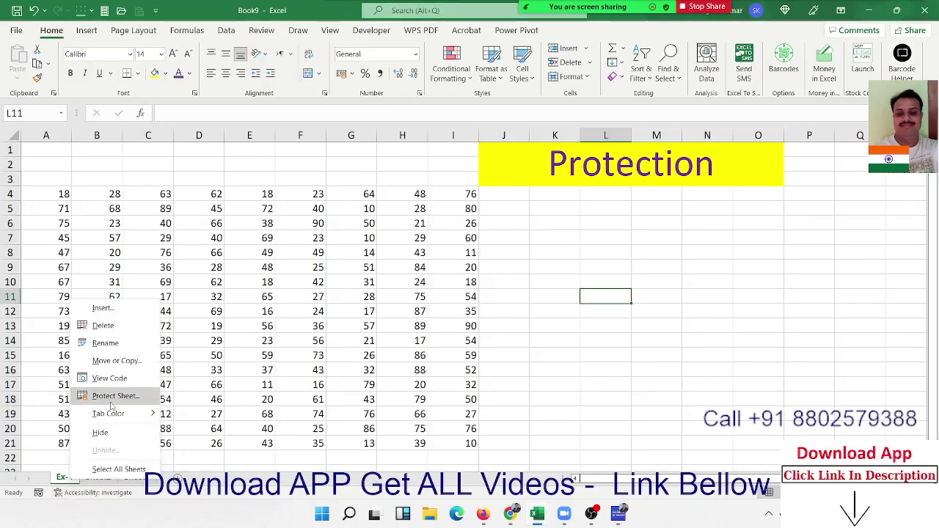
{"action": "left_click", "coordinate": [106, 396]}
{"action": "left_click_drag", "start_coordinate": [95, 245], "coordinate": [246, 229]}
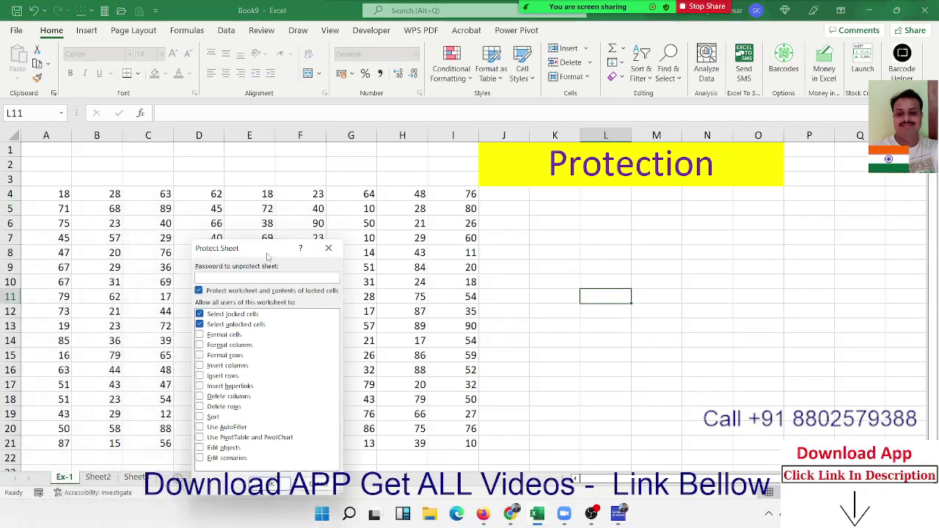
Protect Ex-1 with Format cells allowed, then confirm that editing E12 is refused.
{"action": "left_click_drag", "start_coordinate": [245, 229], "coordinate": [276, 172]}
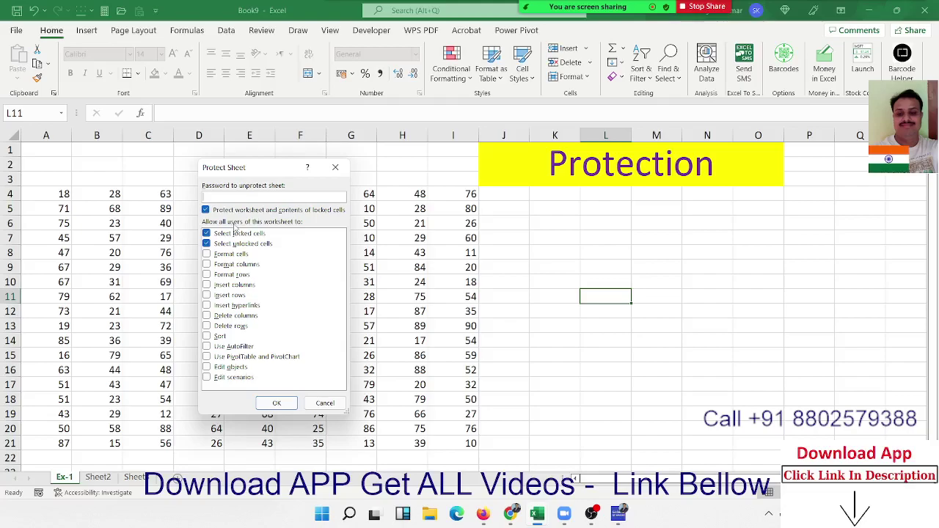
{"action": "left_click", "coordinate": [206, 254]}
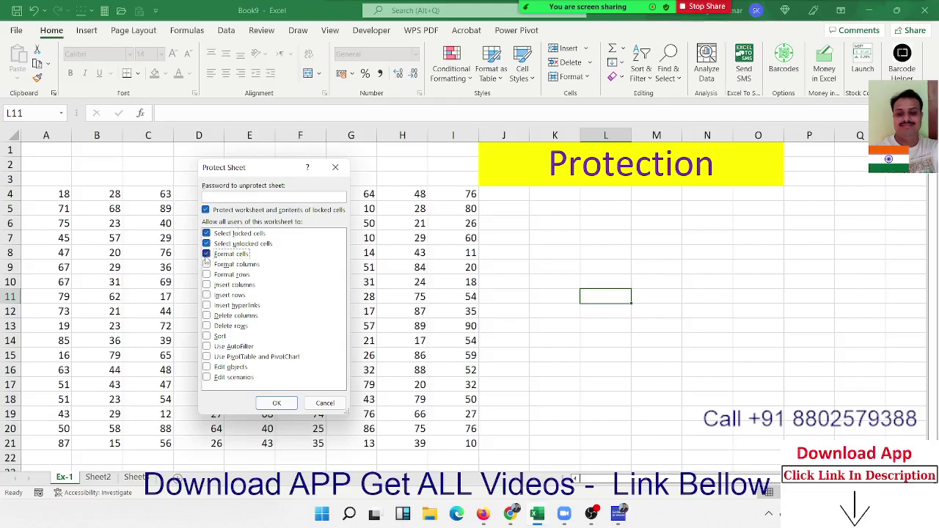
{"action": "left_click", "coordinate": [276, 403]}
{"action": "left_click", "coordinate": [254, 315]}
{"action": "double_click", "coordinate": [255, 317]}
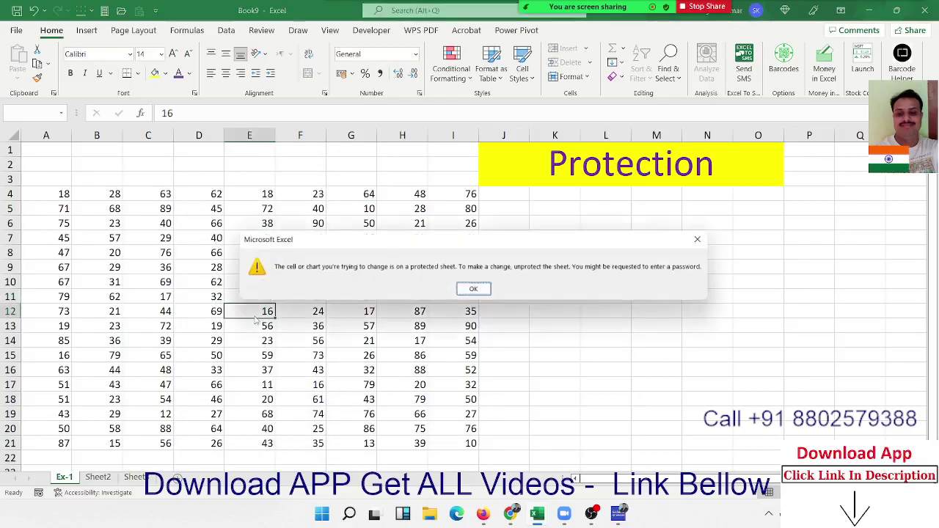
{"action": "key", "text": "Return"}
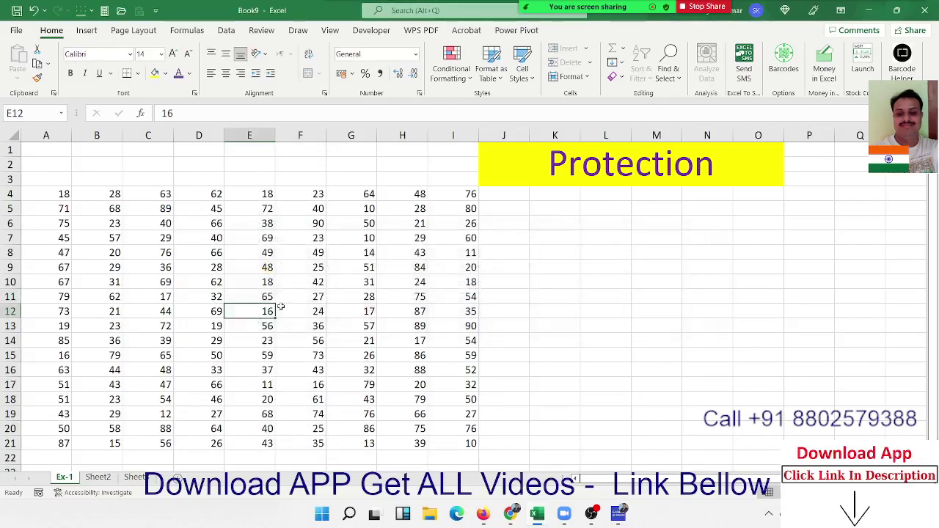
Fill E9:H13 yellow, then unprotect Ex-1 and reopen its sheet options.
{"action": "left_click_drag", "start_coordinate": [267, 266], "coordinate": [415, 324]}
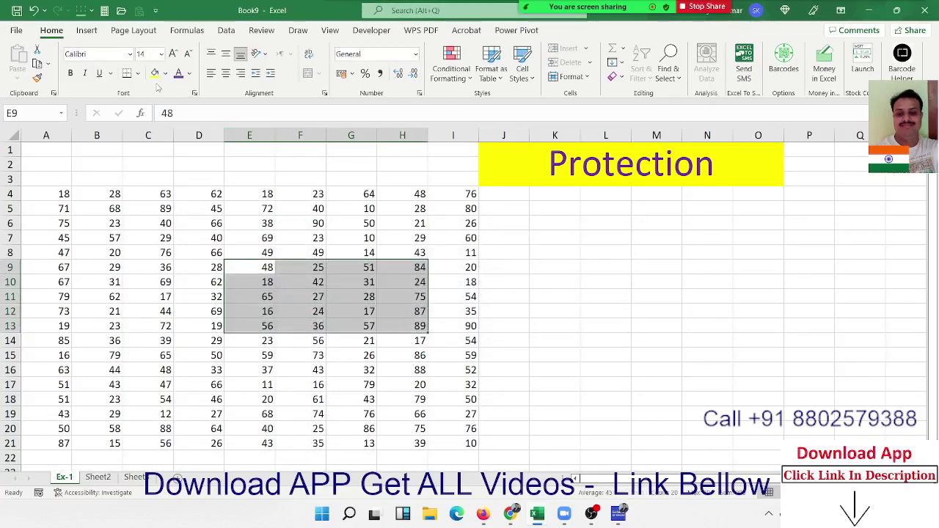
{"action": "left_click", "coordinate": [155, 73]}
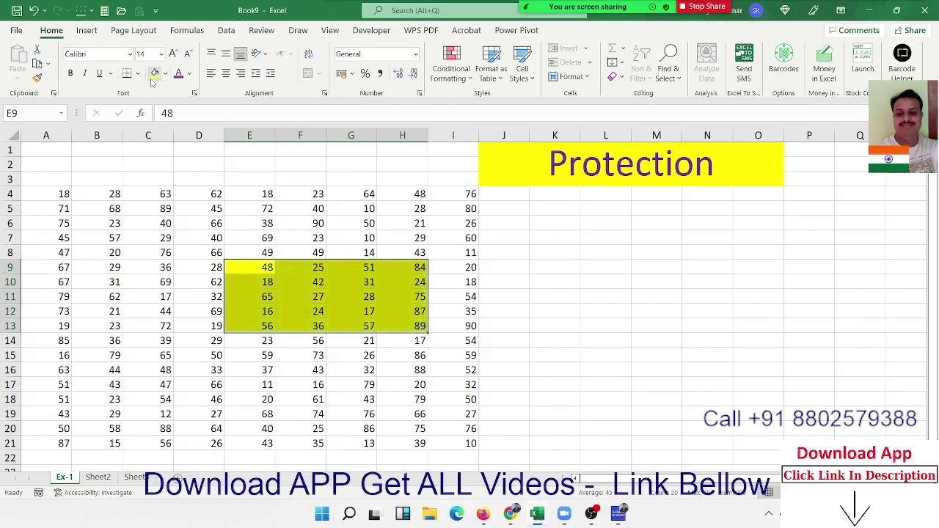
{"action": "left_click", "coordinate": [183, 243]}
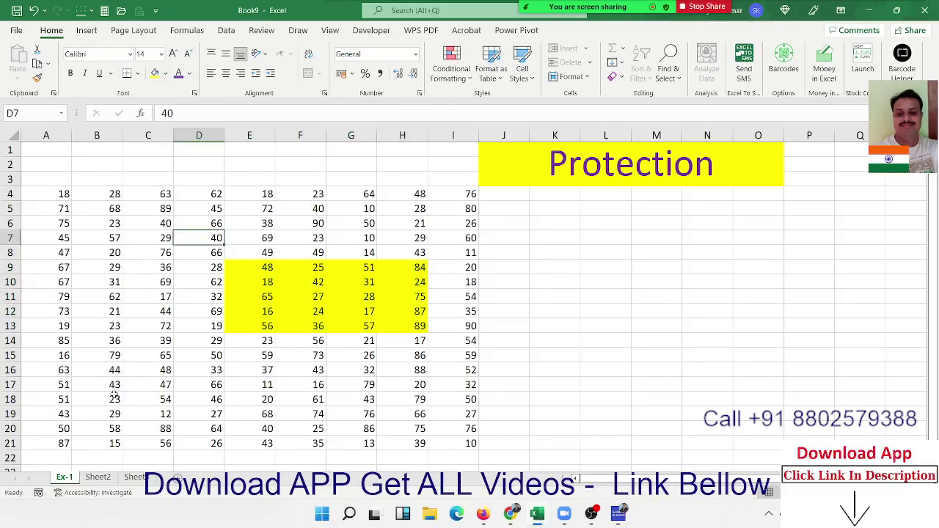
{"action": "right_click", "coordinate": [70, 477]}
{"action": "left_click", "coordinate": [114, 396]}
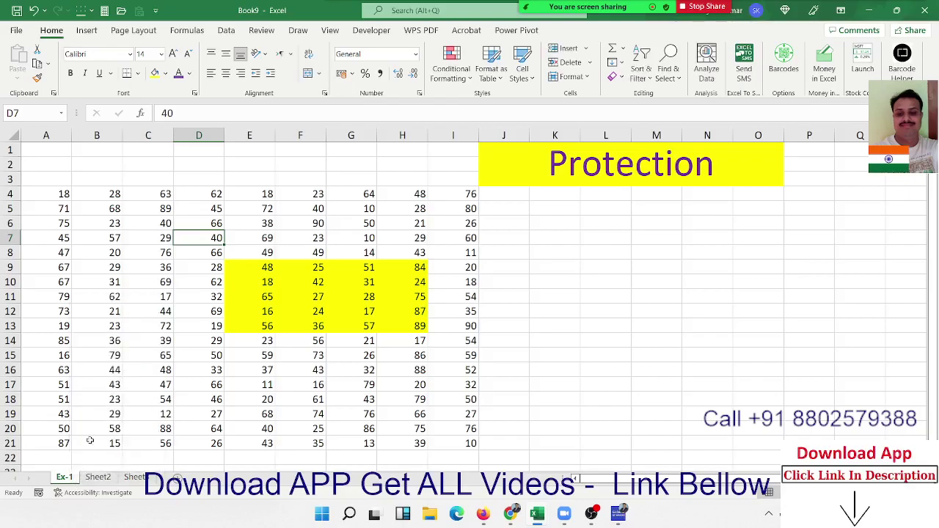
{"action": "right_click", "coordinate": [69, 482]}
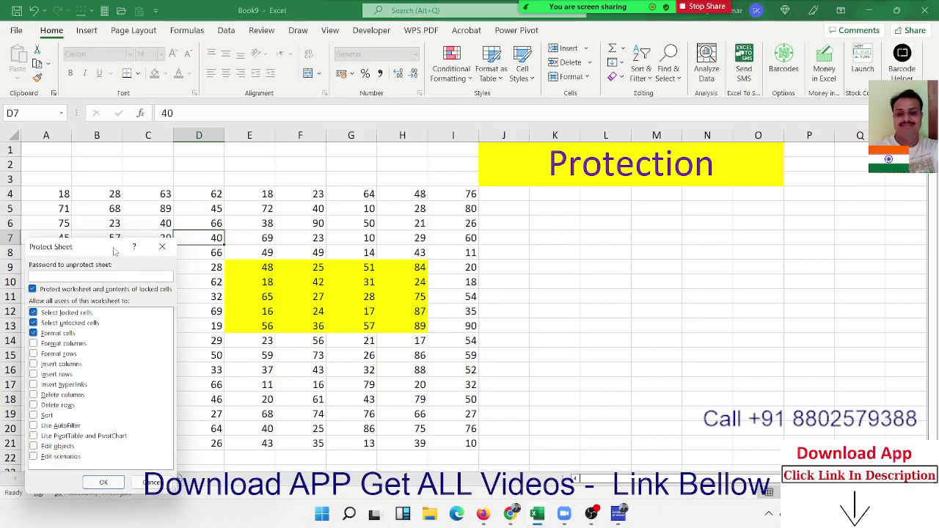
Protect Ex-1 with Format cells and selecting locked or unlocked cells all disallowed.
{"action": "left_click_drag", "start_coordinate": [117, 249], "coordinate": [298, 148]}
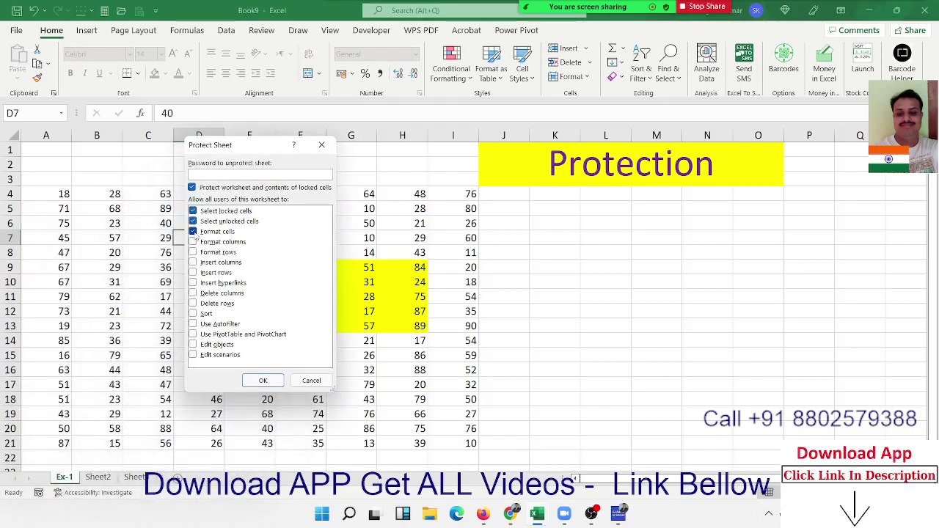
{"action": "left_click", "coordinate": [193, 231]}
{"action": "left_click", "coordinate": [193, 221]}
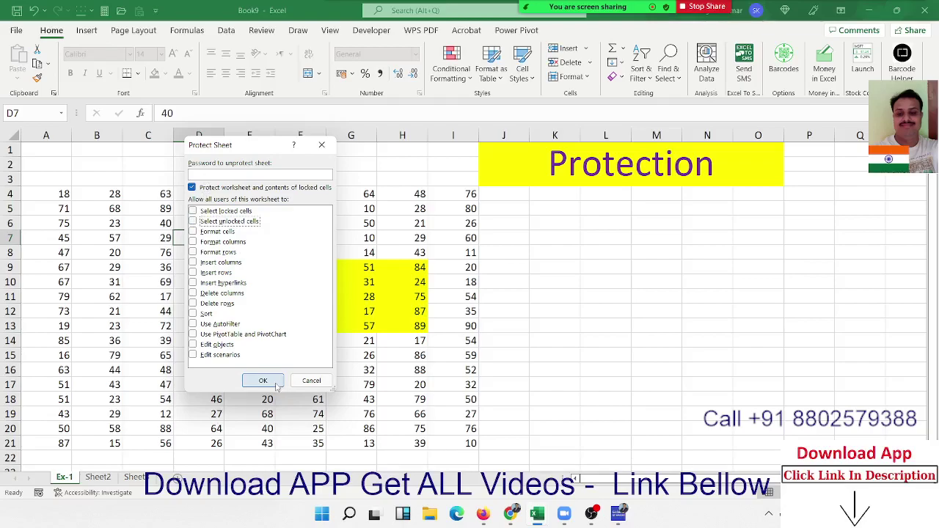
{"action": "left_click", "coordinate": [262, 380]}
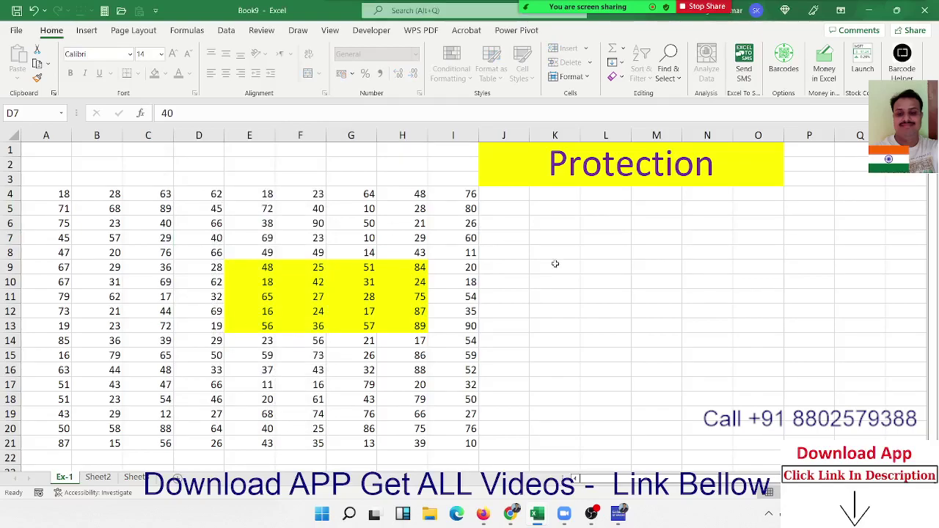
Try to edit E6, dismiss the protected-sheet warning, and copy D7.
{"action": "double_click", "coordinate": [271, 222]}
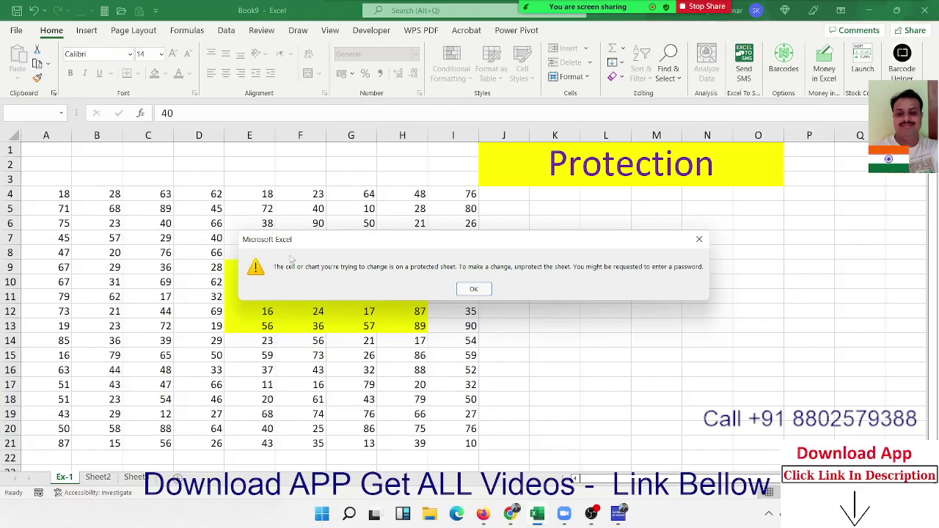
{"action": "left_click", "coordinate": [469, 289]}
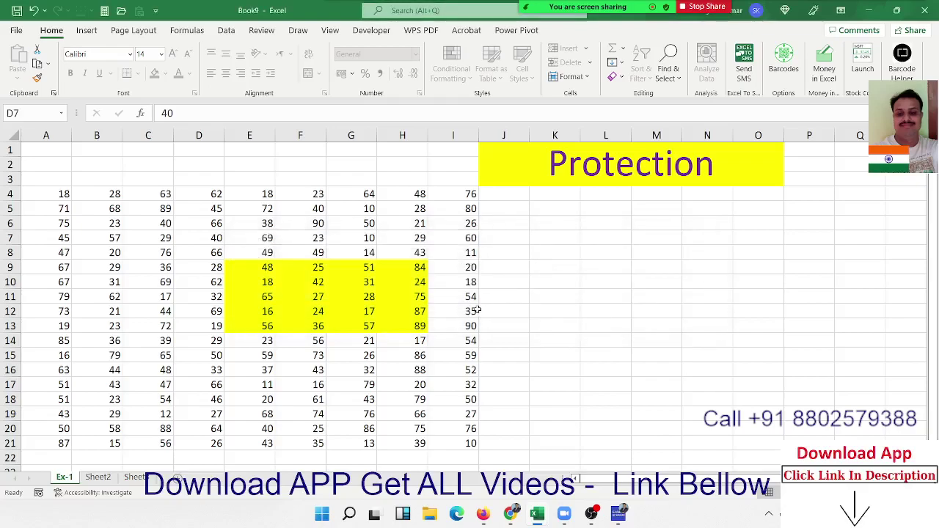
{"action": "key", "text": "ctrl+c"}
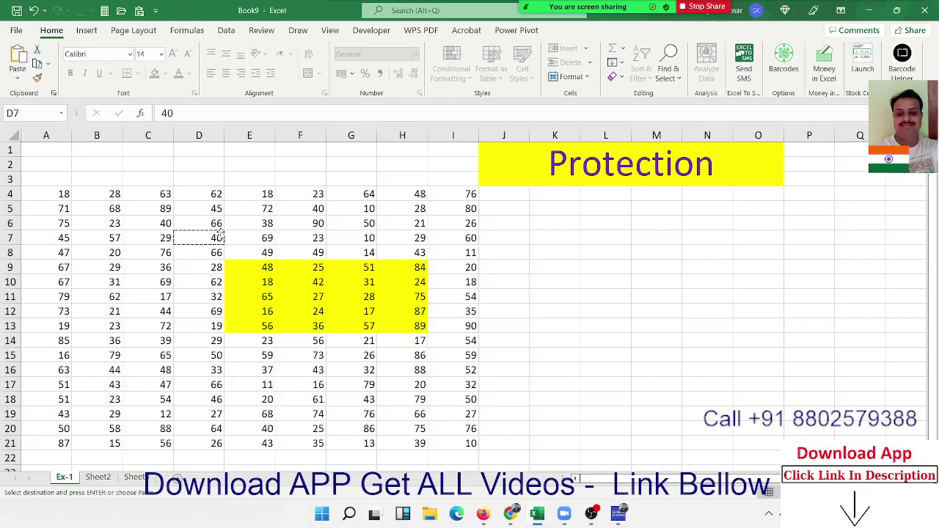
Duplicate the Ex-1 sheet as Ex-1 (2).
{"action": "key", "text": "Escape"}
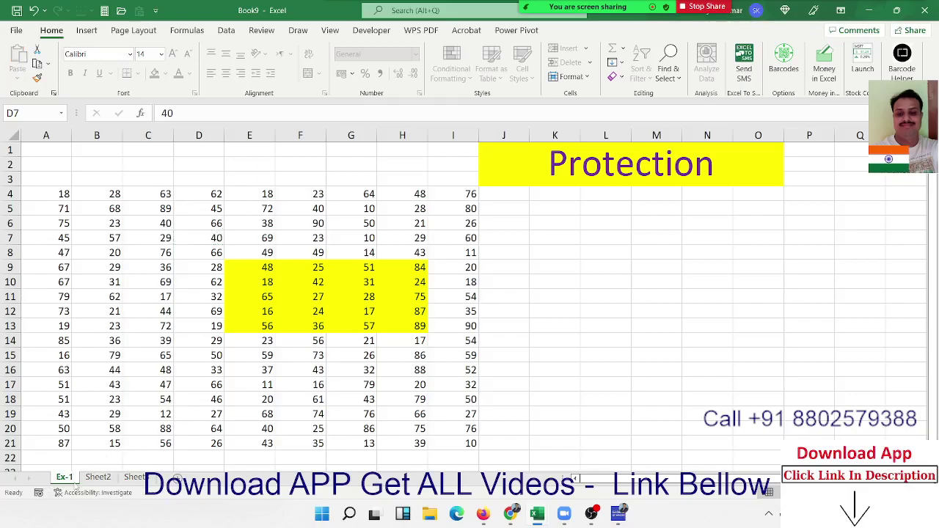
{"action": "right_click", "coordinate": [75, 482]}
{"action": "left_click", "coordinate": [107, 399]}
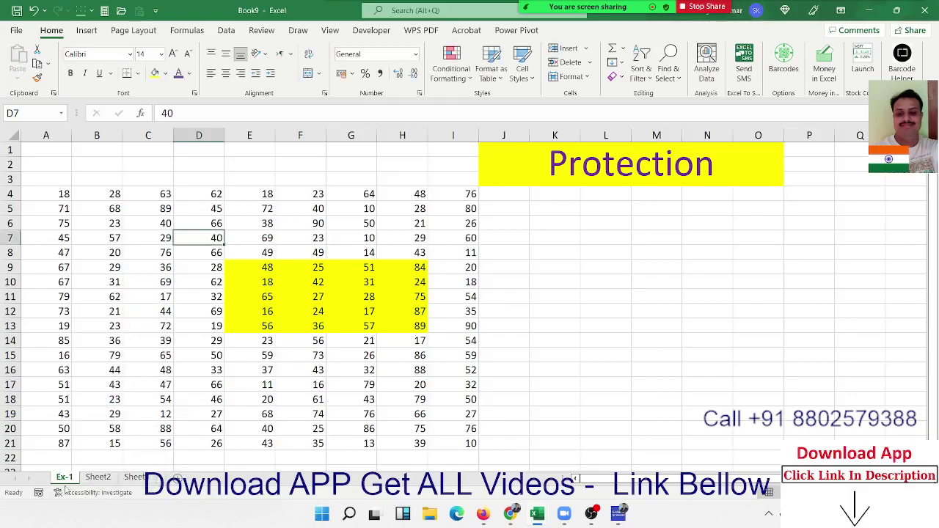
{"action": "left_click_drag", "start_coordinate": [68, 482], "coordinate": [107, 481]}
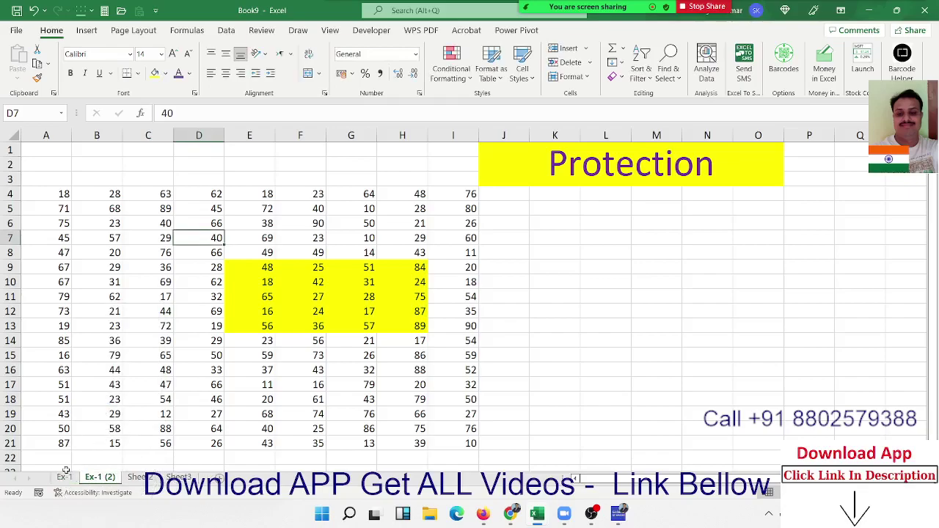
On the copy, clear the number table from A3 and the yellow fill in D8:I15.
{"action": "left_click", "coordinate": [535, 223]}
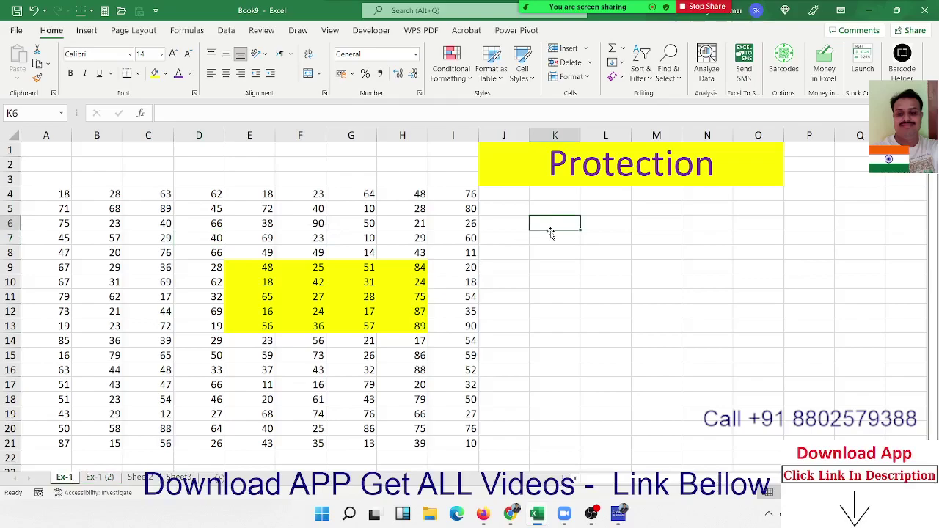
{"action": "left_click", "coordinate": [99, 476]}
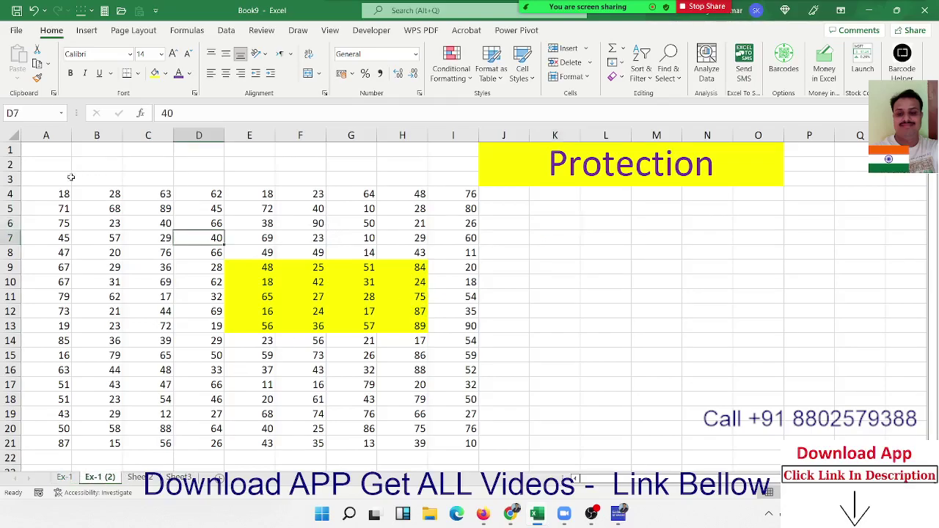
{"action": "mouse_move", "coordinate": [71, 177]}
{"action": "left_mouse_down"}
{"action": "mouse_move", "coordinate": [459, 428]}
{"action": "mouse_move", "coordinate": [461, 442]}
{"action": "left_mouse_up"}
{"action": "key", "text": "ctrl+q"}
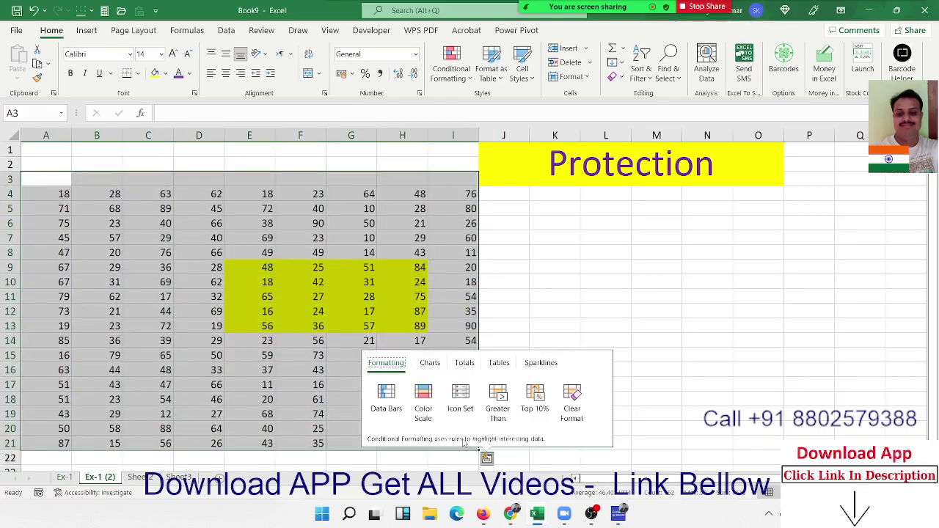
{"action": "key", "text": "Escape"}
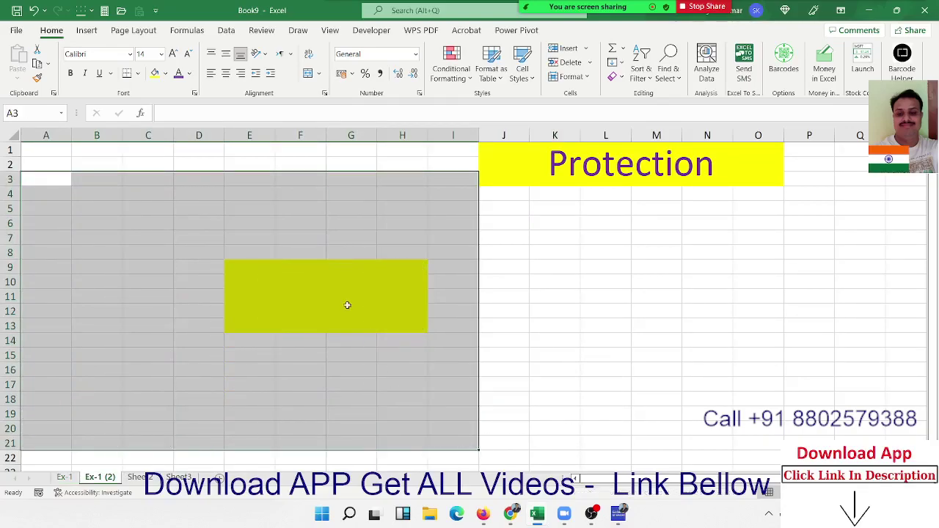
{"action": "left_click_drag", "start_coordinate": [212, 248], "coordinate": [433, 361]}
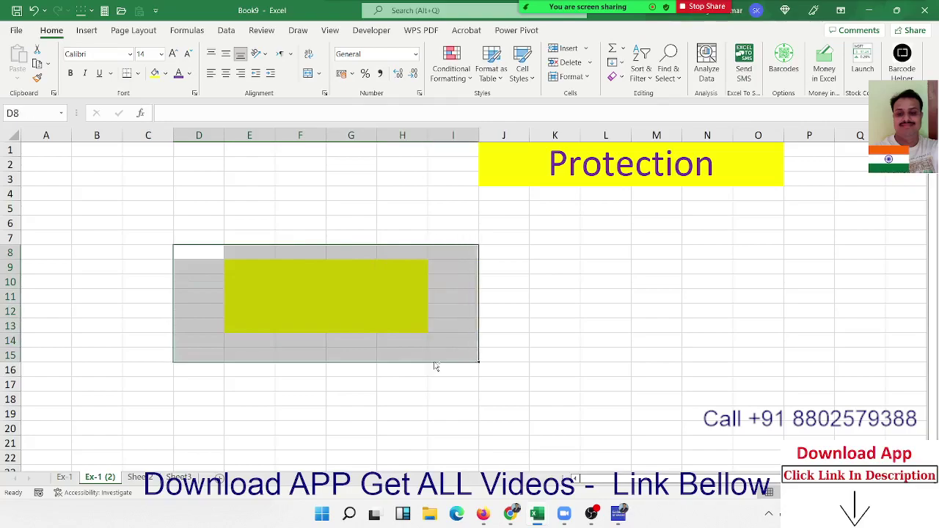
{"action": "key", "text": "Delete"}
{"action": "left_click", "coordinate": [320, 346]}
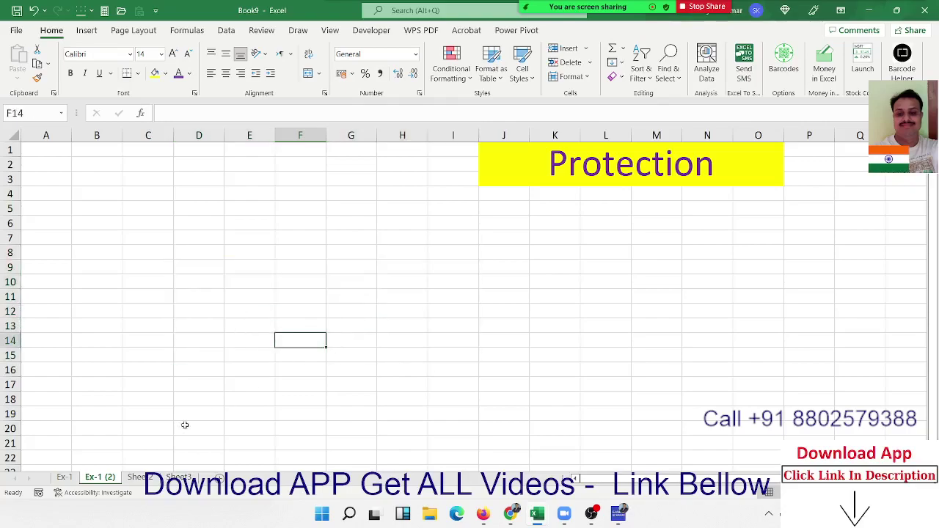
Rename the copied sheet from Ex-1 (2) to Ex- (2).
{"action": "double_click", "coordinate": [101, 476]}
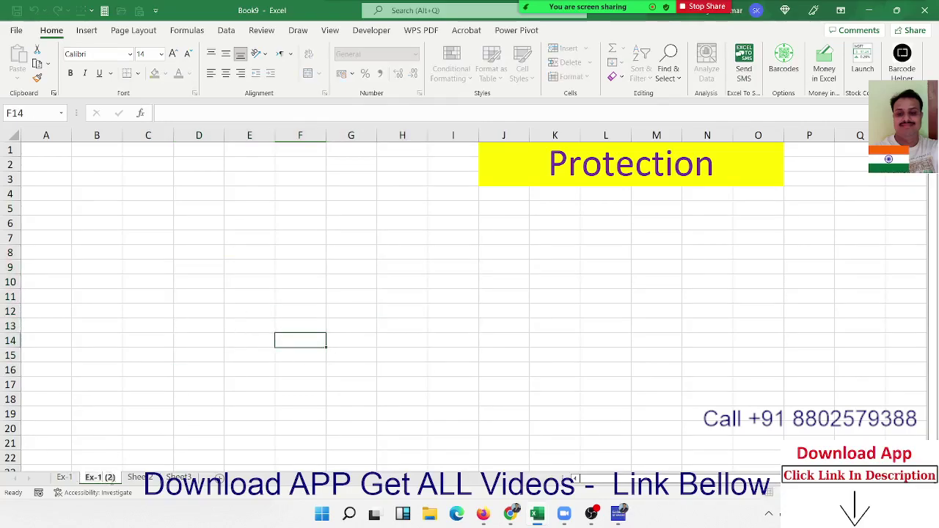
{"action": "key", "text": "BackSpace"}
{"action": "left_click", "coordinate": [140, 383]}
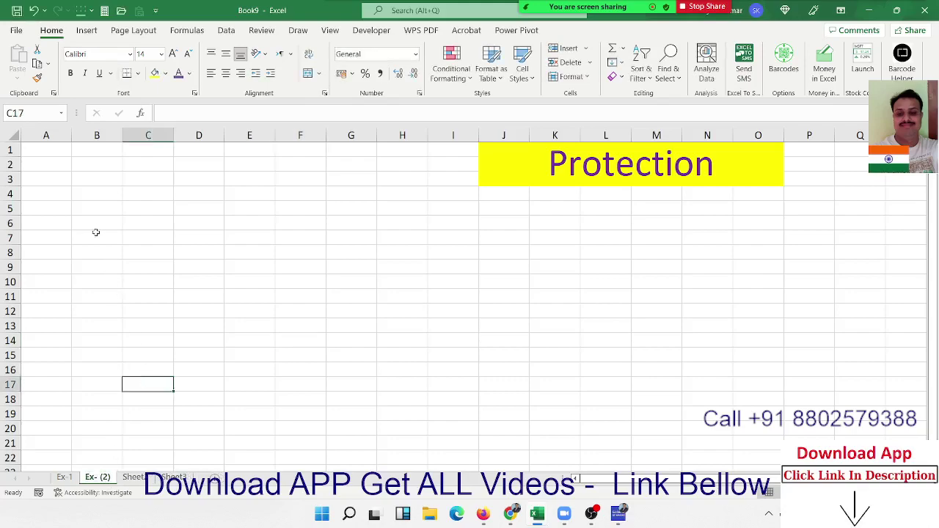
Give B4:F10 on Ex- (2) a yellow fill, then deselect the range.
{"action": "mouse_move", "coordinate": [88, 193]}
{"action": "left_mouse_down"}
{"action": "mouse_move", "coordinate": [277, 281]}
{"action": "mouse_move", "coordinate": [282, 273]}
{"action": "mouse_move", "coordinate": [285, 287]}
{"action": "left_mouse_up"}
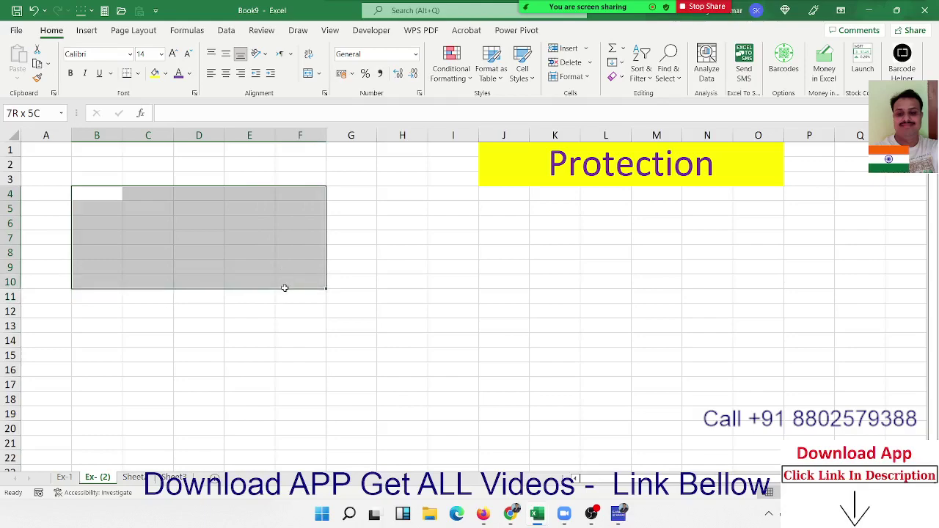
{"action": "left_click", "coordinate": [155, 73]}
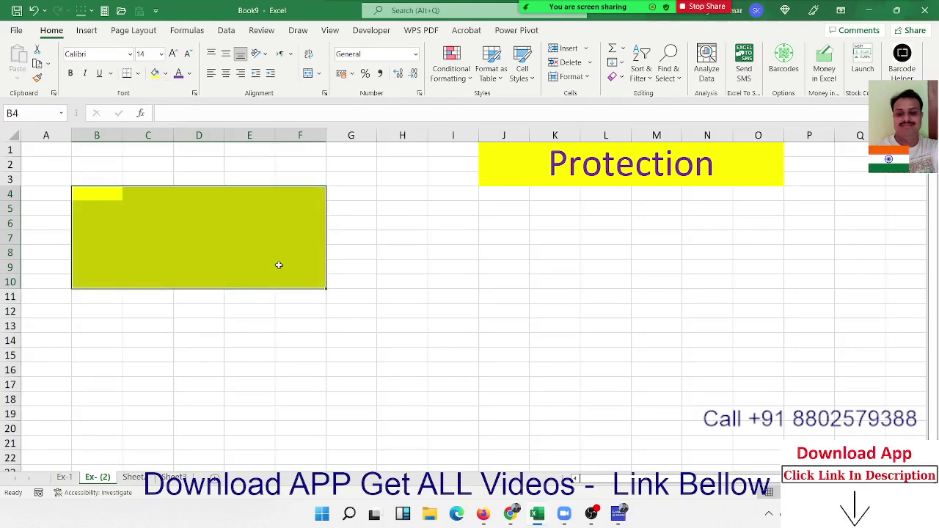
{"action": "left_click", "coordinate": [276, 264]}
{"action": "left_click", "coordinate": [431, 314]}
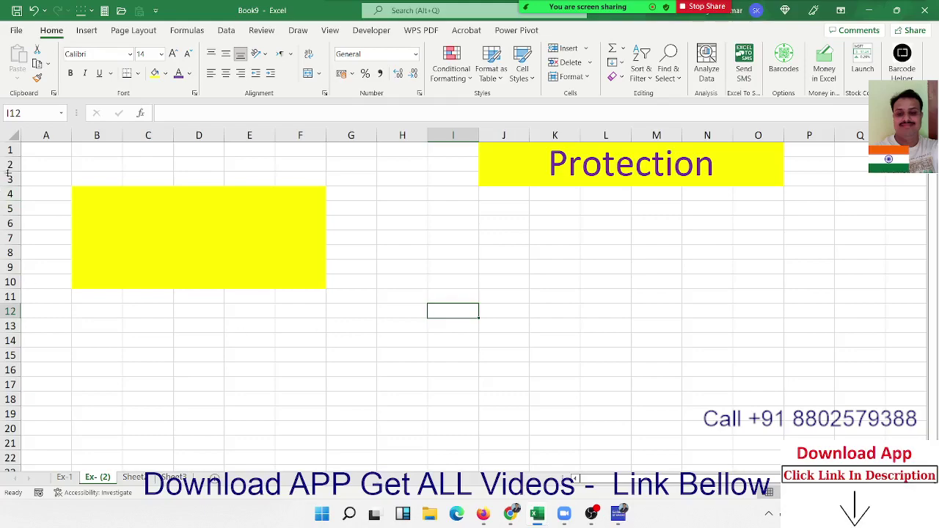
{"action": "right_click", "coordinate": [91, 478]}
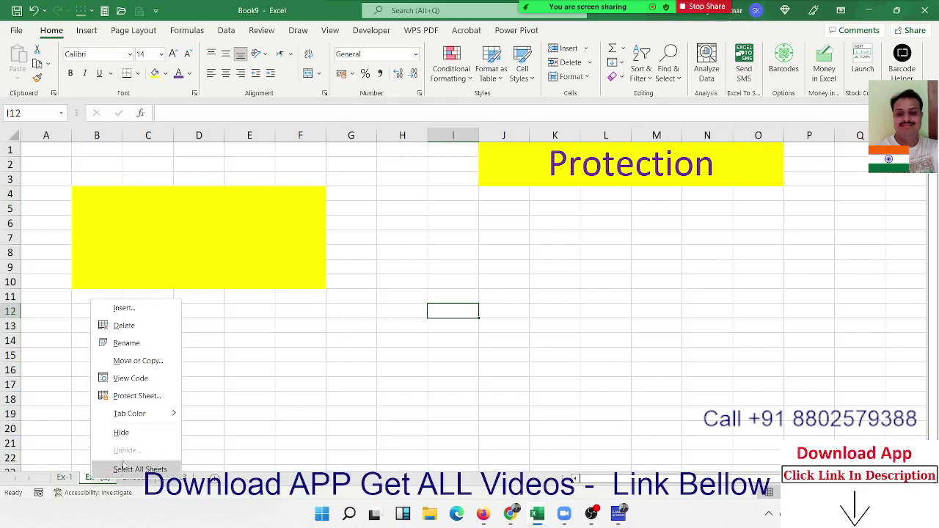
{"action": "left_click", "coordinate": [132, 402]}
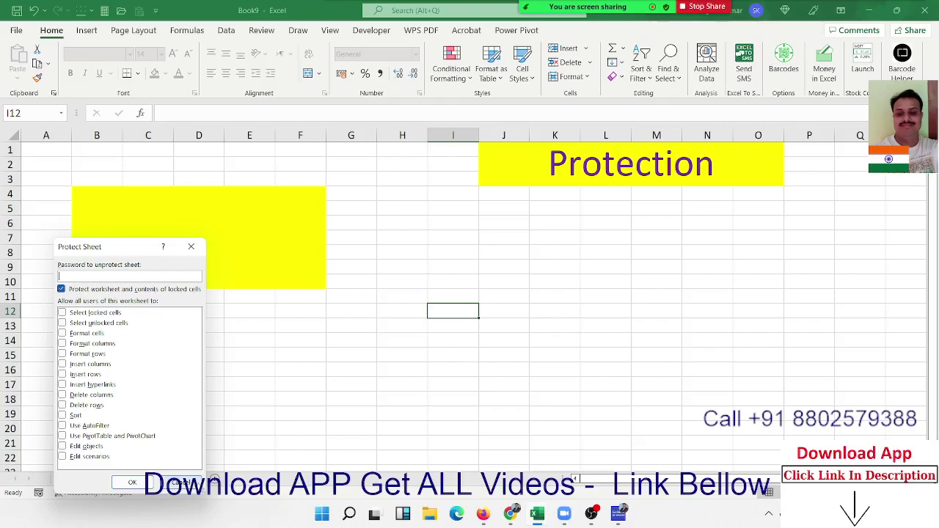
{"action": "left_click", "coordinate": [182, 482]}
{"action": "left_click", "coordinate": [255, 307]}
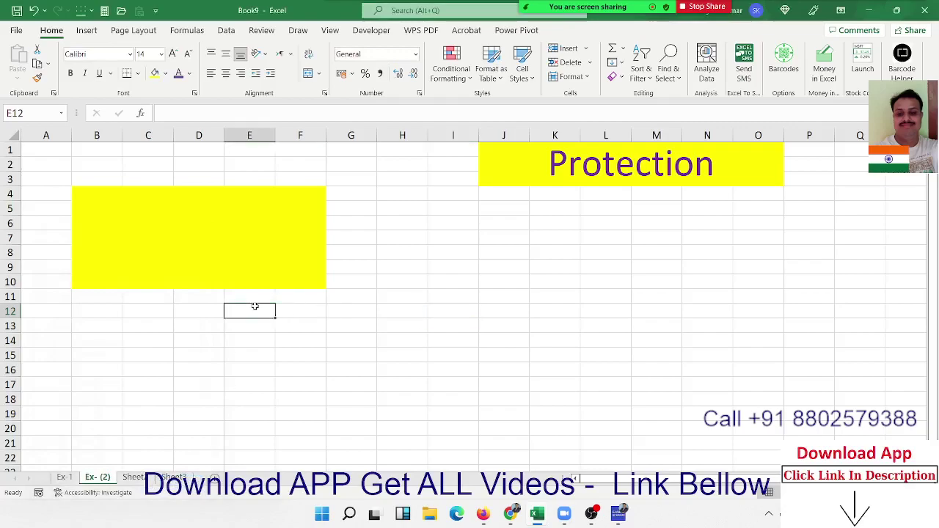
{"action": "right_click", "coordinate": [365, 253]}
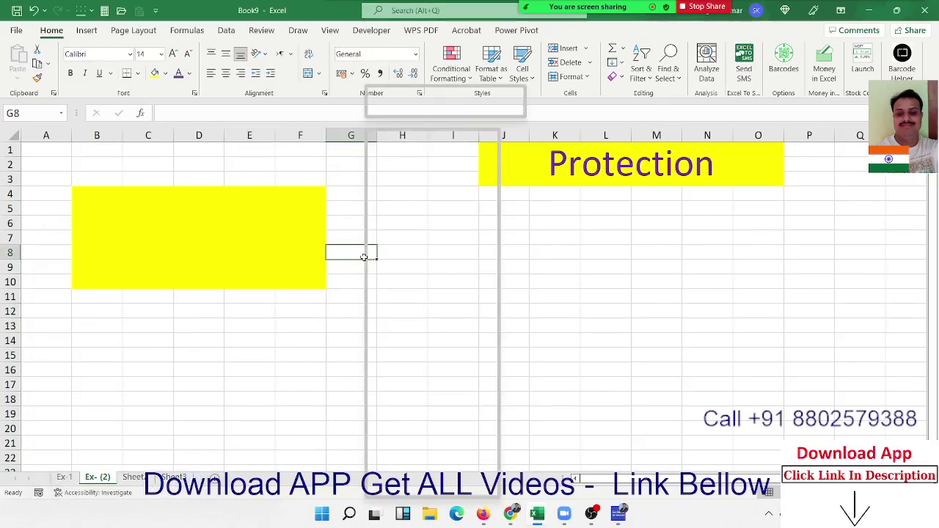
{"action": "left_click", "coordinate": [411, 435]}
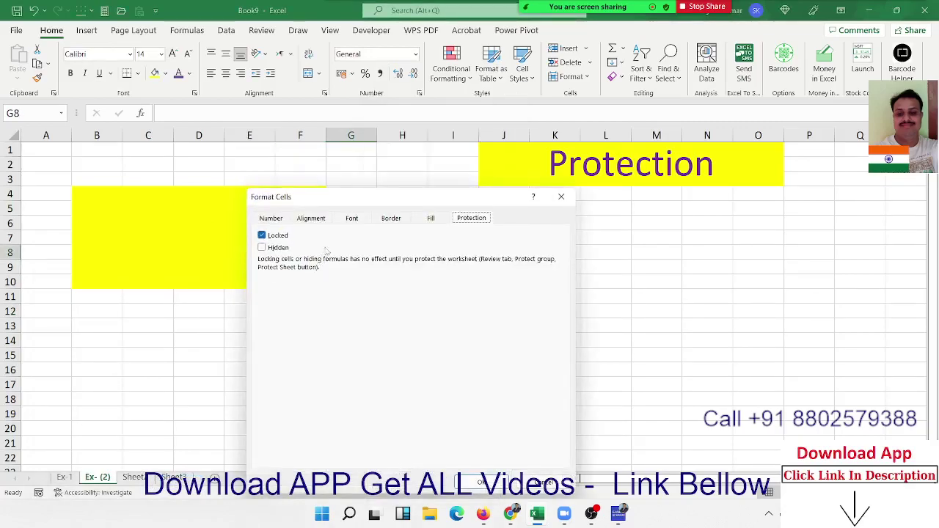
{"action": "left_click_drag", "start_coordinate": [485, 202], "coordinate": [464, 126]}
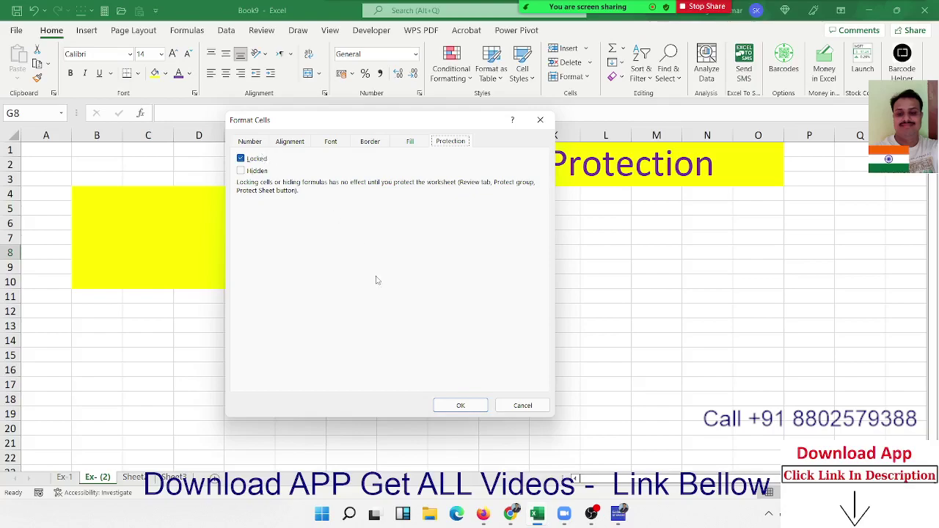
{"action": "left_click", "coordinate": [524, 406]}
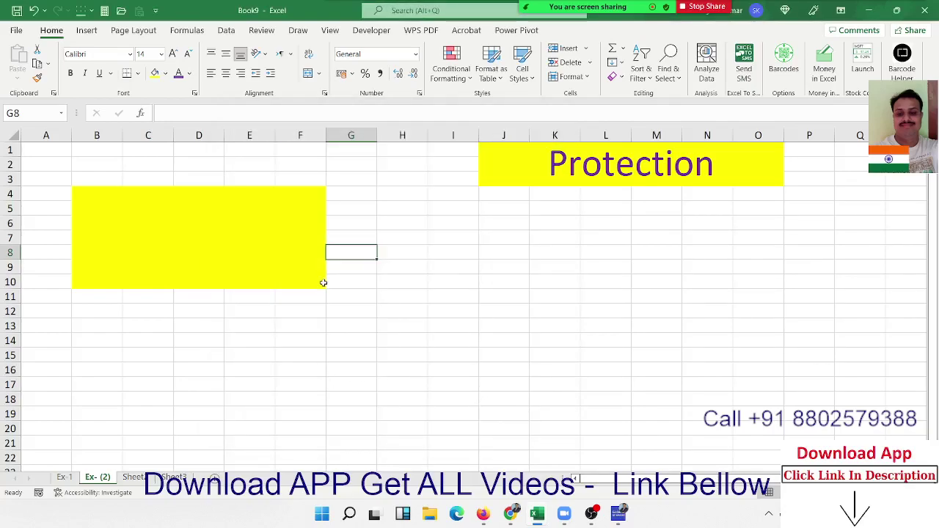
{"action": "mouse_move", "coordinate": [323, 281]}
{"action": "left_mouse_down"}
{"action": "mouse_move", "coordinate": [201, 215]}
{"action": "mouse_move", "coordinate": [111, 193]}
{"action": "left_mouse_up"}
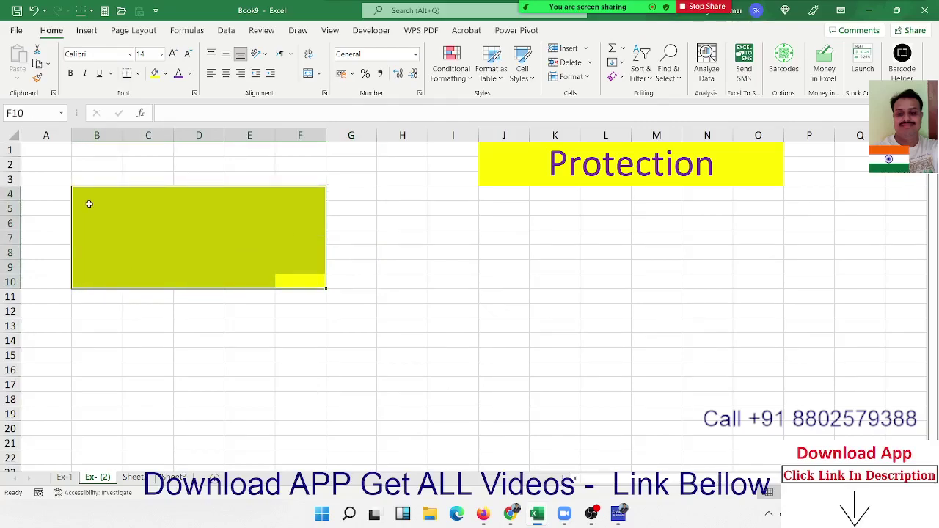
Clear the Locked option in Format Cells for the yellow cells B4:F10.
{"action": "right_click", "coordinate": [88, 203]}
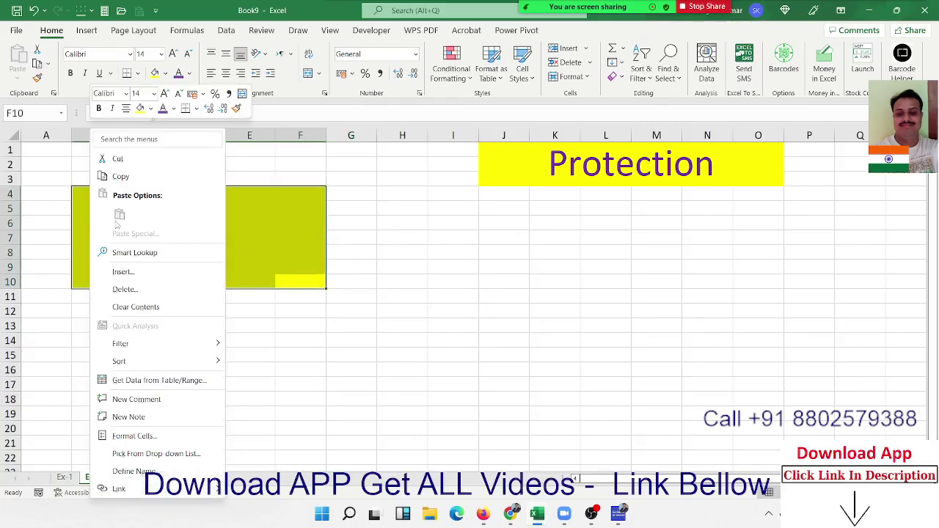
{"action": "left_click", "coordinate": [142, 438]}
{"action": "left_click_drag", "start_coordinate": [171, 200], "coordinate": [376, 168]}
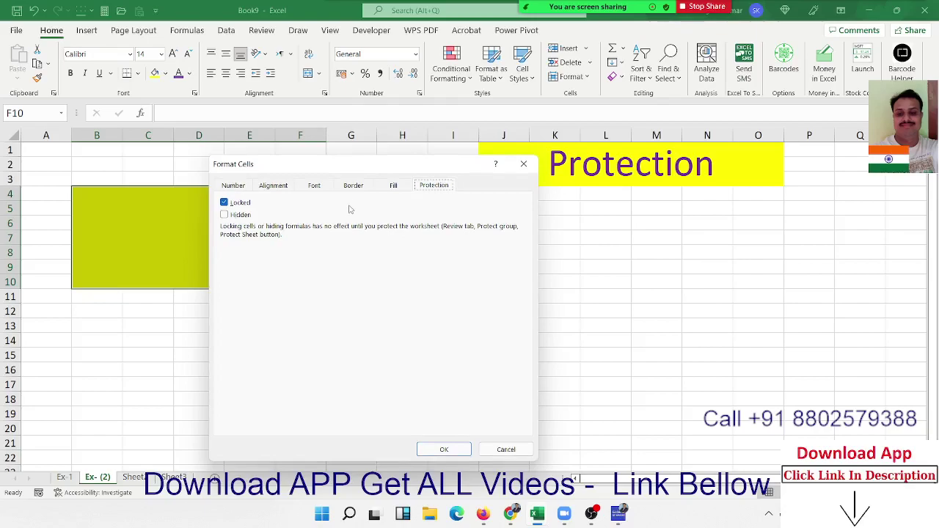
{"action": "left_click", "coordinate": [249, 206]}
{"action": "mouse_move", "coordinate": [320, 172]}
{"action": "left_mouse_down"}
{"action": "mouse_move", "coordinate": [565, 163]}
{"action": "mouse_move", "coordinate": [504, 164]}
{"action": "mouse_move", "coordinate": [478, 151]}
{"action": "left_mouse_up"}
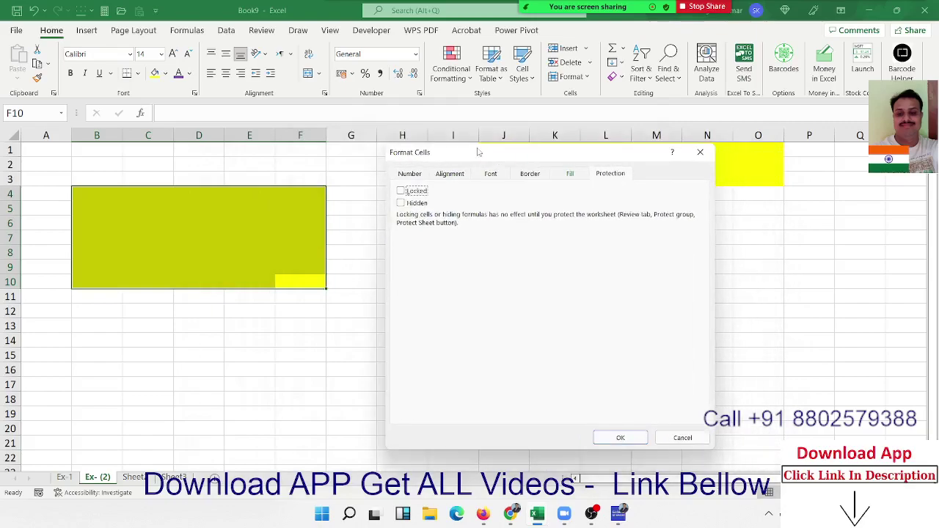
{"action": "left_click", "coordinate": [630, 438]}
{"action": "left_click", "coordinate": [294, 356]}
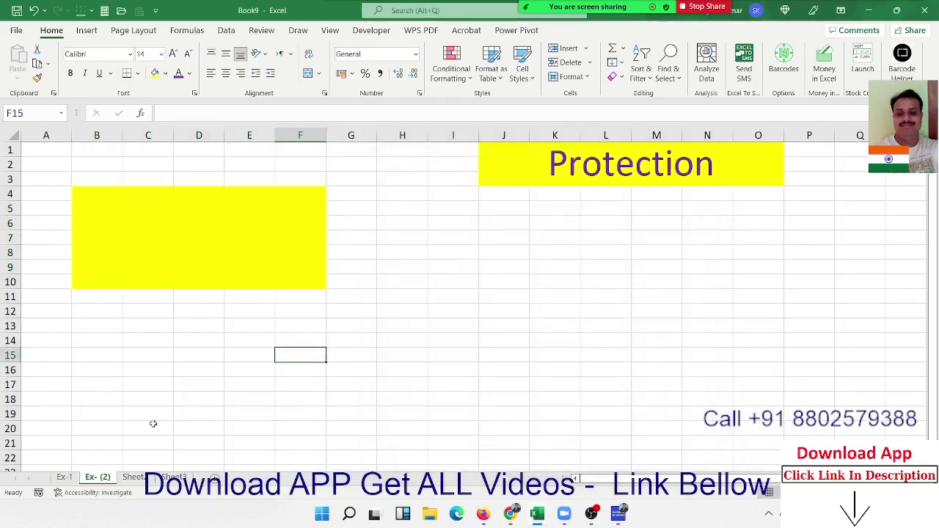
Protect the Ex- (2) sheet, then unprotect it again.
{"action": "right_click", "coordinate": [100, 477]}
{"action": "left_click", "coordinate": [141, 392]}
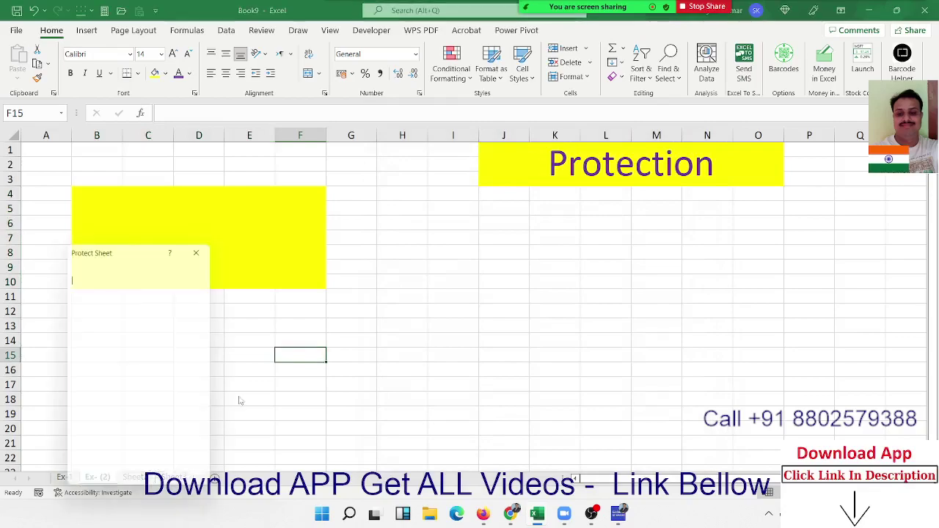
{"action": "left_click", "coordinate": [147, 482]}
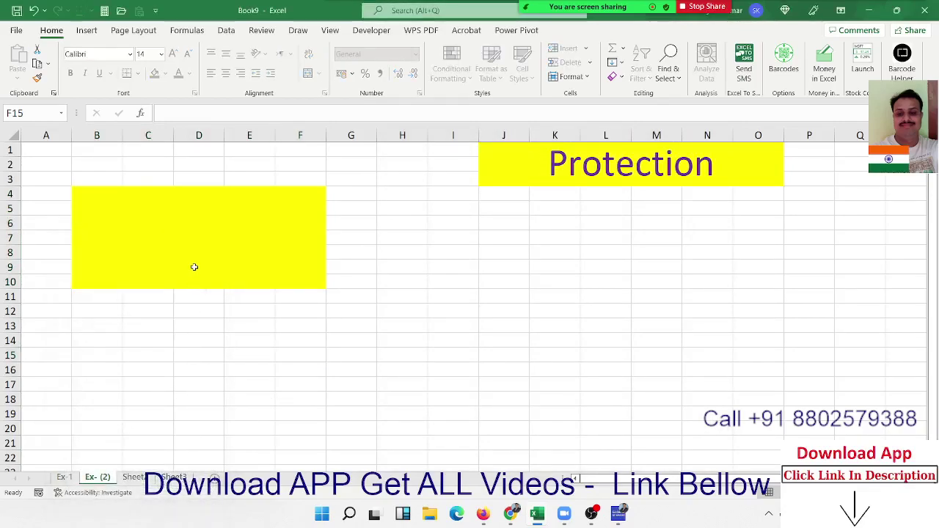
{"action": "right_click", "coordinate": [103, 478]}
{"action": "left_click", "coordinate": [141, 392]}
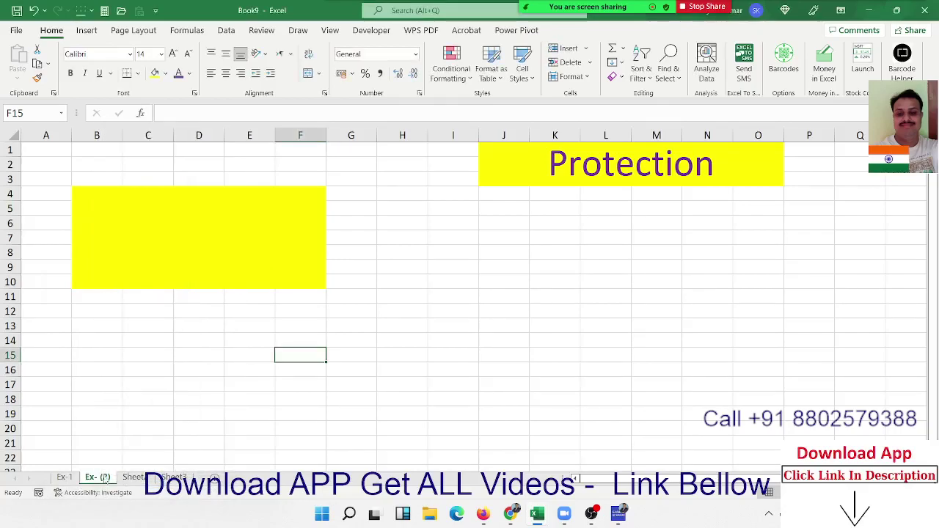
Re-protect Ex- (2) allowing only cell selection, then select cell E5.
{"action": "right_click", "coordinate": [107, 475]}
{"action": "left_click", "coordinate": [150, 399]}
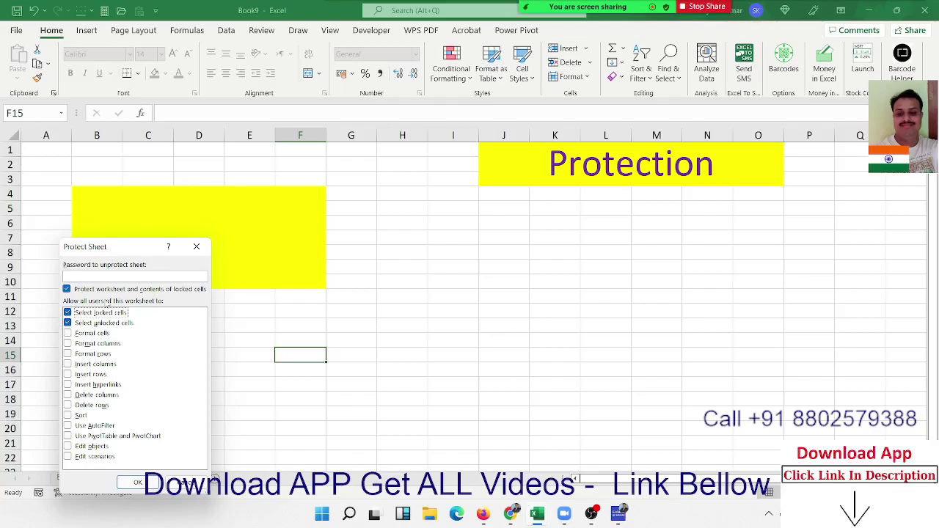
{"action": "mouse_move", "coordinate": [102, 242]}
{"action": "left_mouse_down"}
{"action": "mouse_move", "coordinate": [381, 241]}
{"action": "mouse_move", "coordinate": [395, 215]}
{"action": "left_mouse_up"}
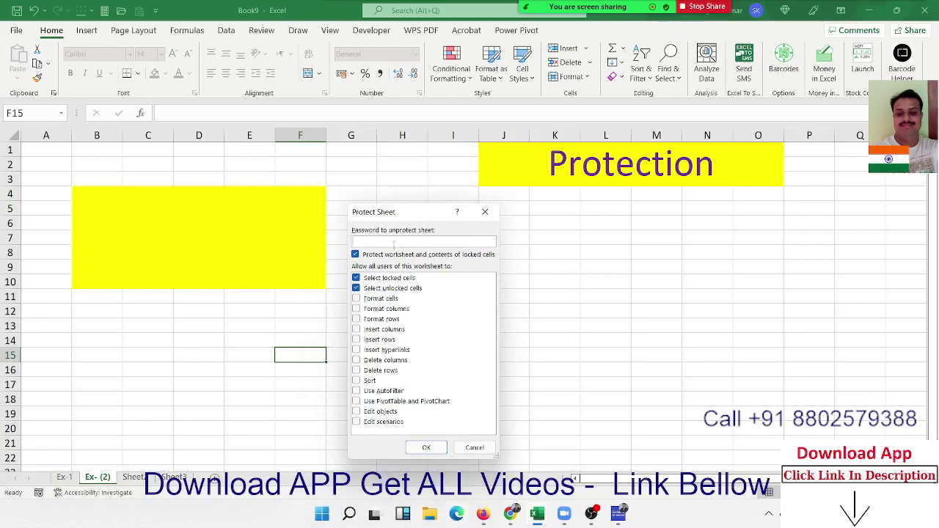
{"action": "left_click", "coordinate": [427, 447]}
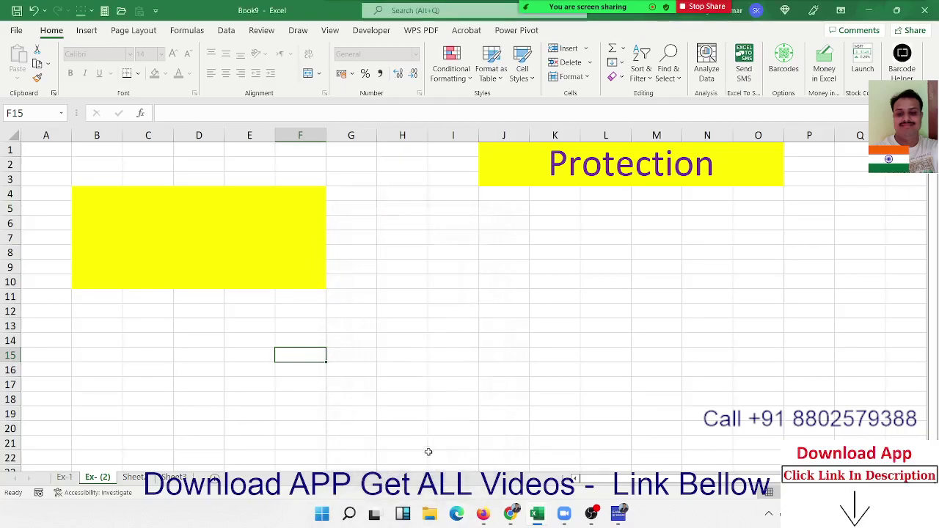
{"action": "left_click", "coordinate": [235, 213]}
Enter 525 in E5, then confirm locked cells I10 and F13 refuse edits.
{"action": "type", "text": "5"}
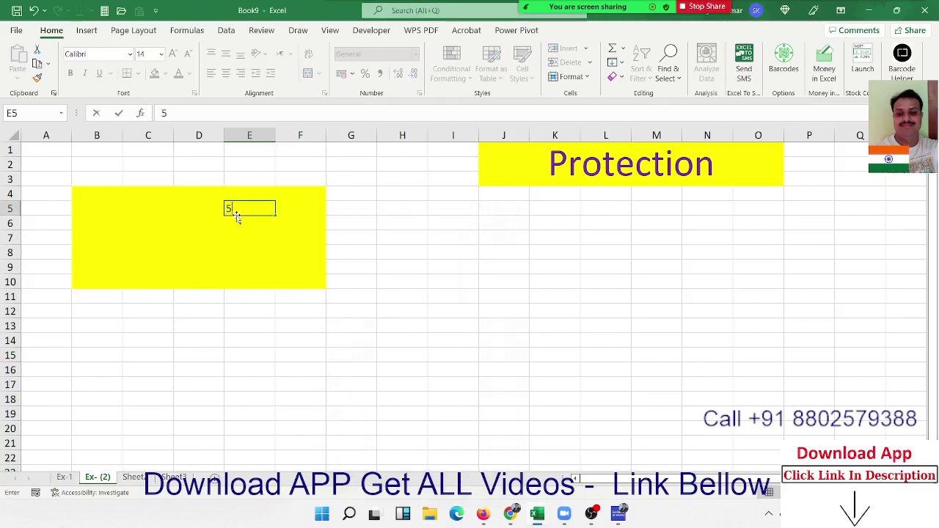
{"action": "type", "text": "25"}
{"action": "key", "text": "Return"}
{"action": "left_click", "coordinate": [431, 284]}
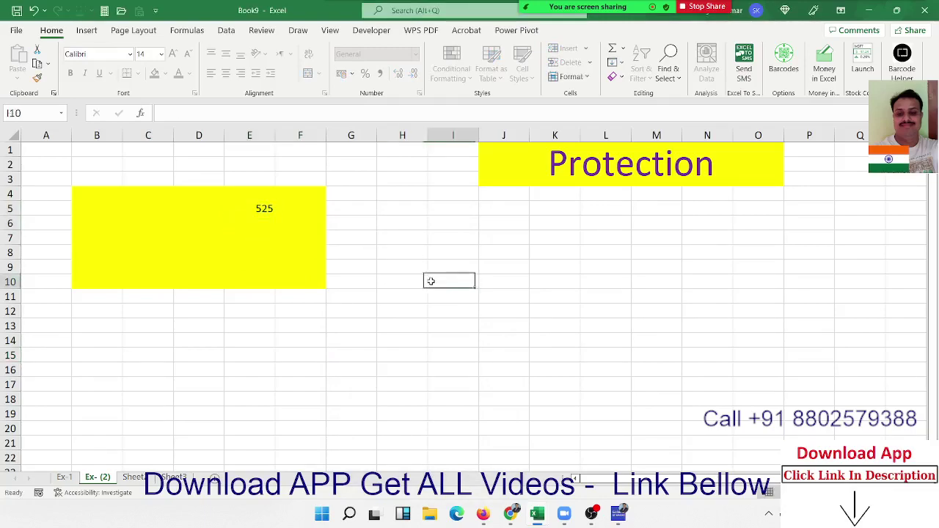
{"action": "double_click", "coordinate": [431, 283]}
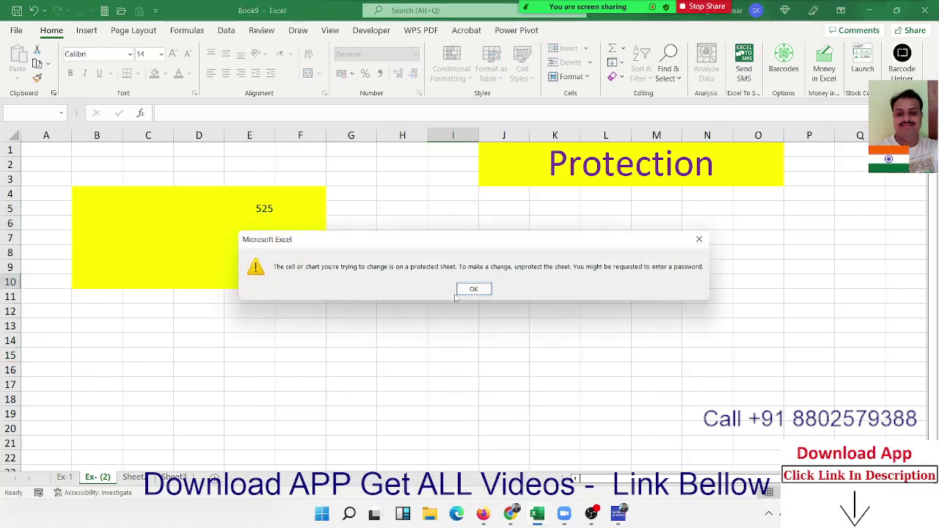
{"action": "left_click", "coordinate": [487, 289]}
{"action": "left_click", "coordinate": [301, 327]}
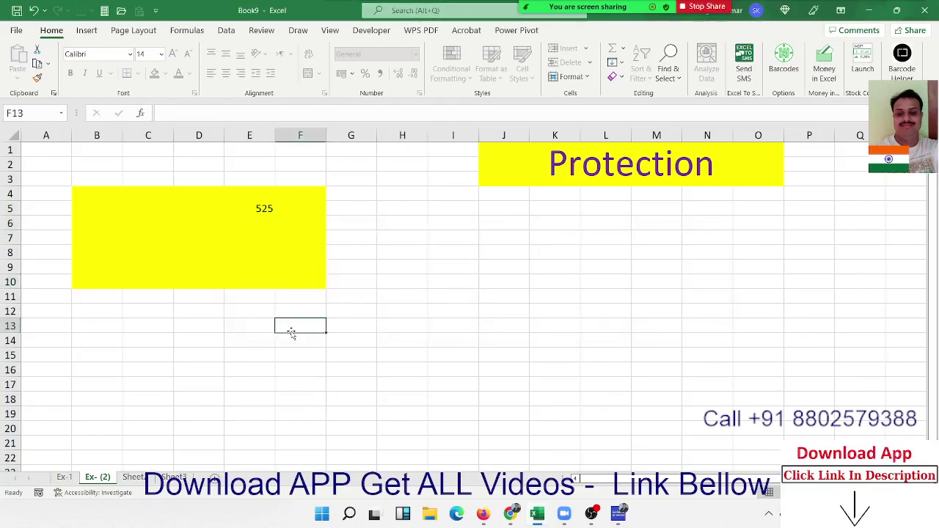
{"action": "double_click", "coordinate": [298, 315]}
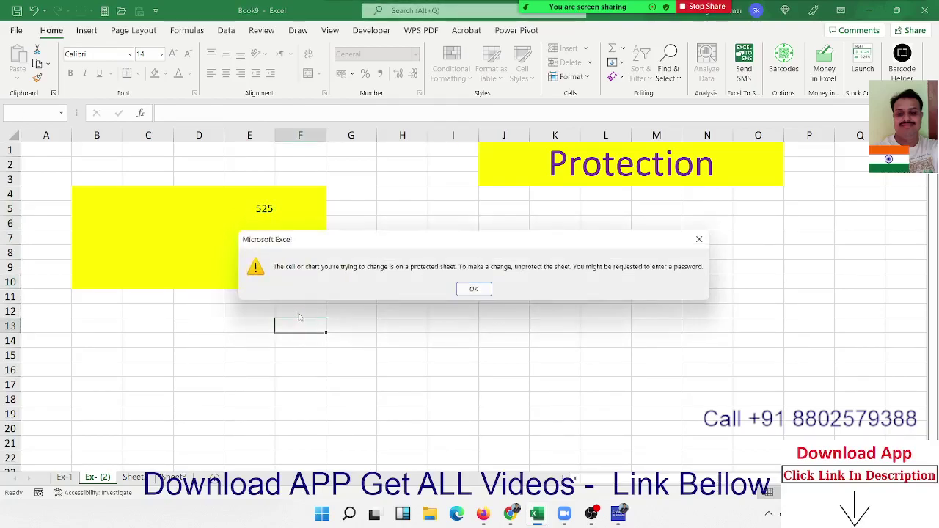
{"action": "left_click", "coordinate": [474, 290]}
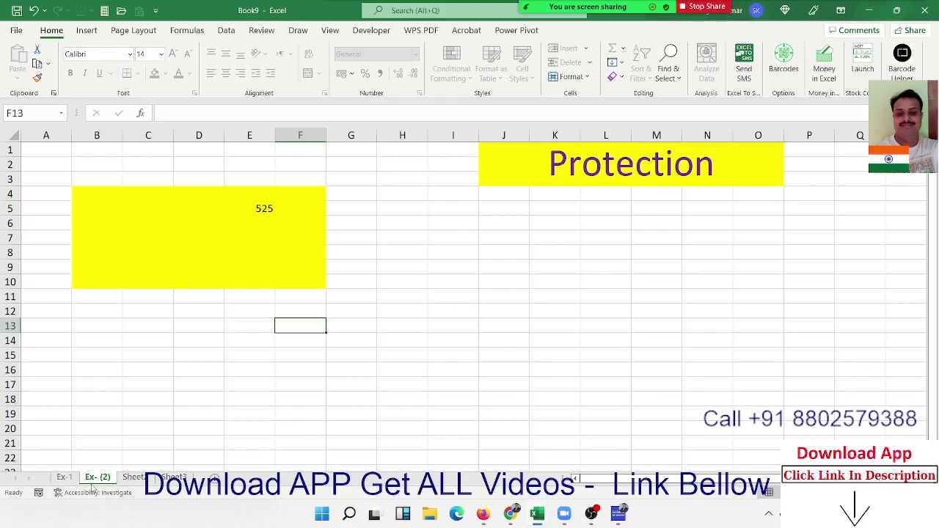
Copy the Ex- (2) sheet as Ex- (3) and delete 525 from E5.
{"action": "mouse_move", "coordinate": [97, 481]}
{"action": "left_mouse_down"}
{"action": "mouse_move", "coordinate": [151, 484]}
{"action": "mouse_move", "coordinate": [137, 481]}
{"action": "left_mouse_up"}
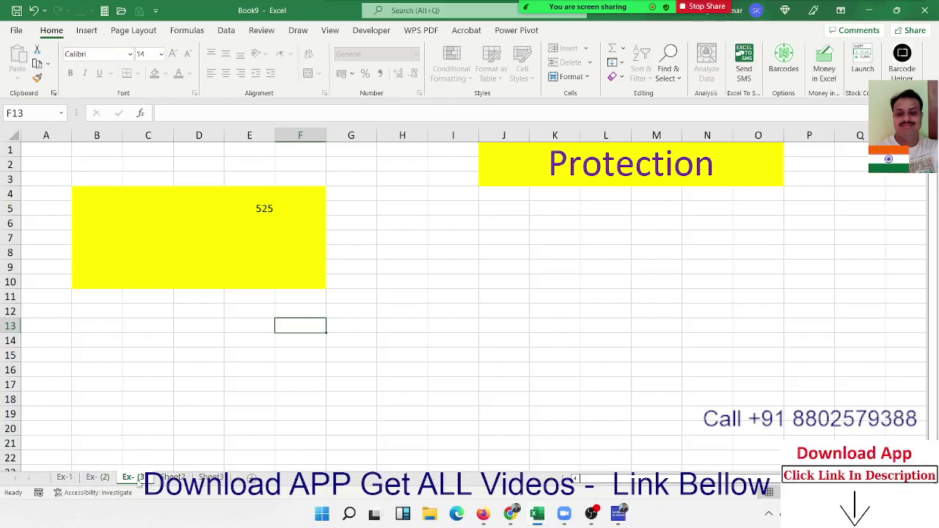
{"action": "right_click", "coordinate": [138, 481]}
{"action": "left_click", "coordinate": [196, 387]}
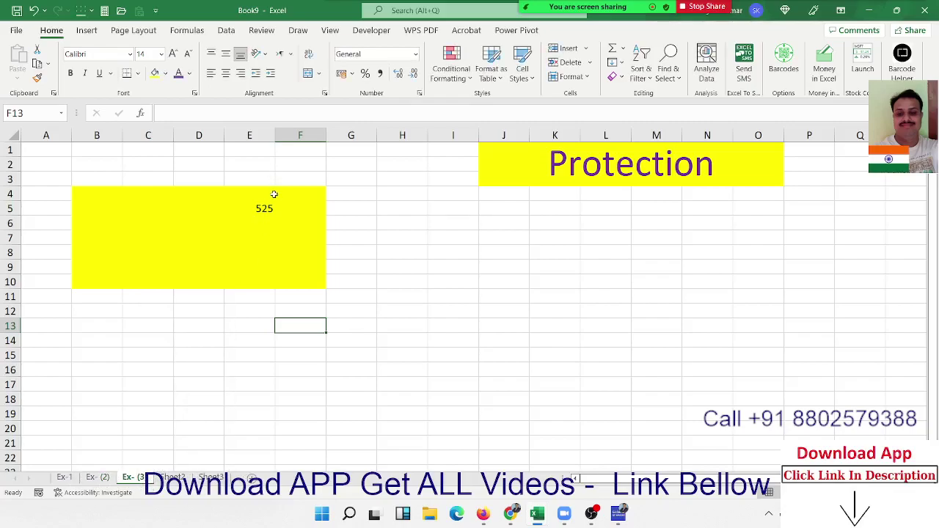
{"action": "left_click", "coordinate": [263, 209]}
{"action": "key", "text": "Delete"}
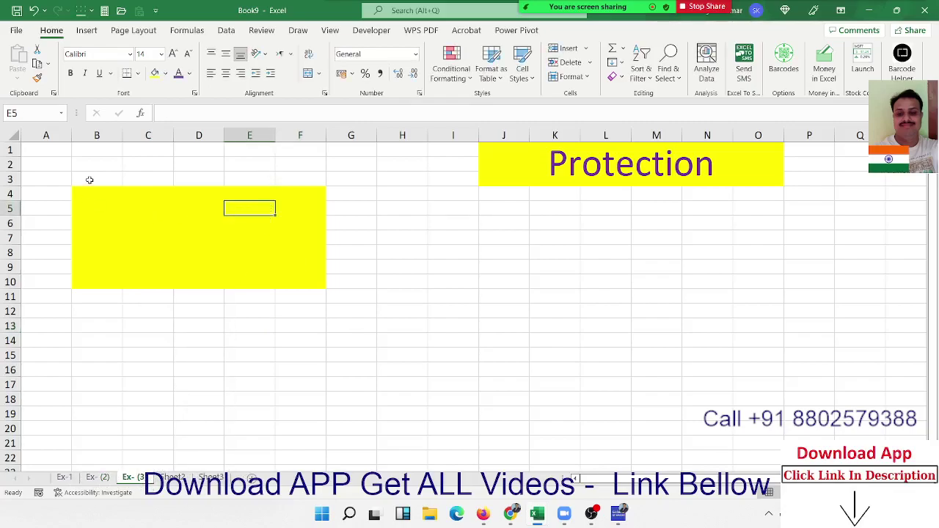
Fill the block B4:F10 red.
{"action": "mouse_move", "coordinate": [88, 193]}
{"action": "left_mouse_down"}
{"action": "mouse_move", "coordinate": [265, 259]}
{"action": "mouse_move", "coordinate": [288, 281]}
{"action": "left_mouse_up"}
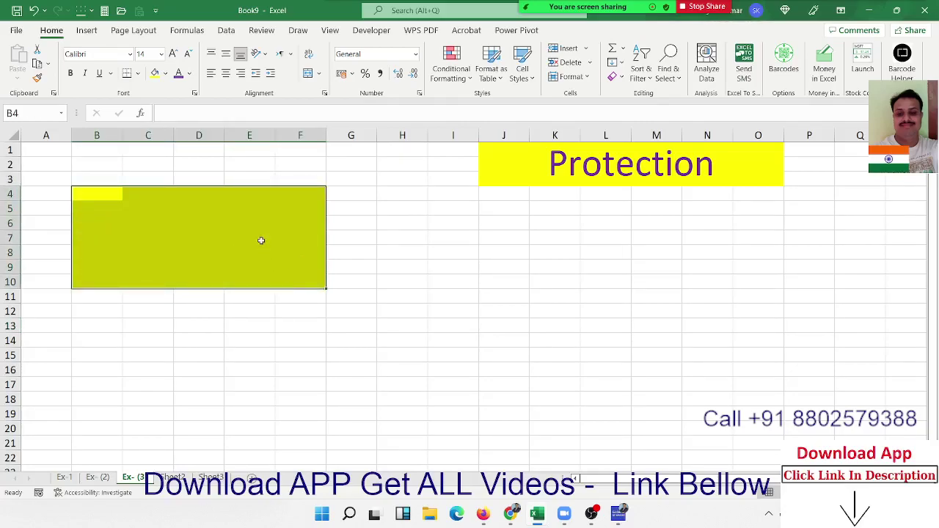
{"action": "left_click", "coordinate": [165, 73]}
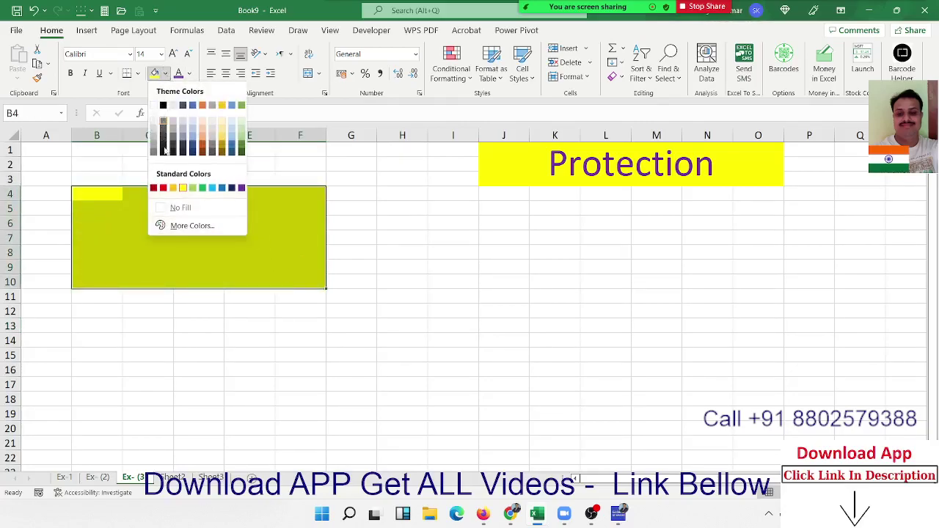
{"action": "left_click", "coordinate": [163, 188]}
{"action": "left_click", "coordinate": [210, 328]}
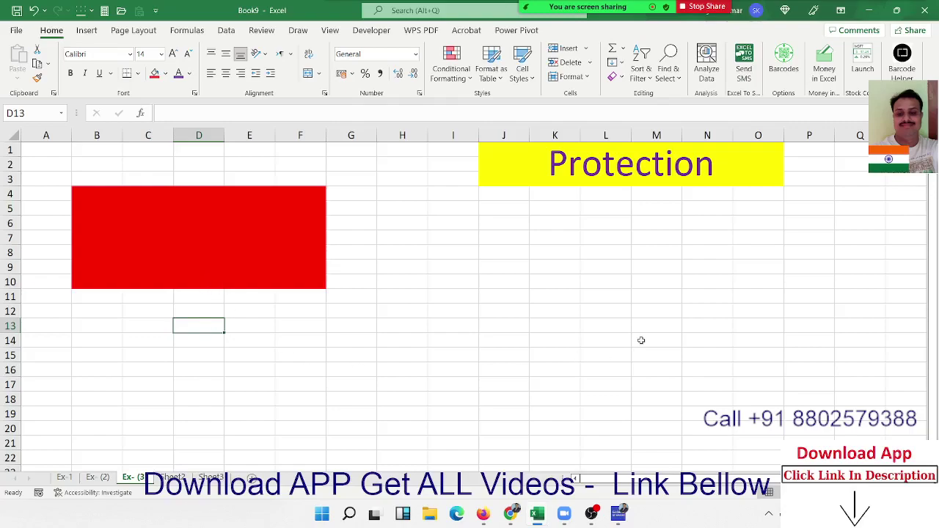
{"action": "left_click_drag", "start_coordinate": [730, 297], "coordinate": [466, 240]}
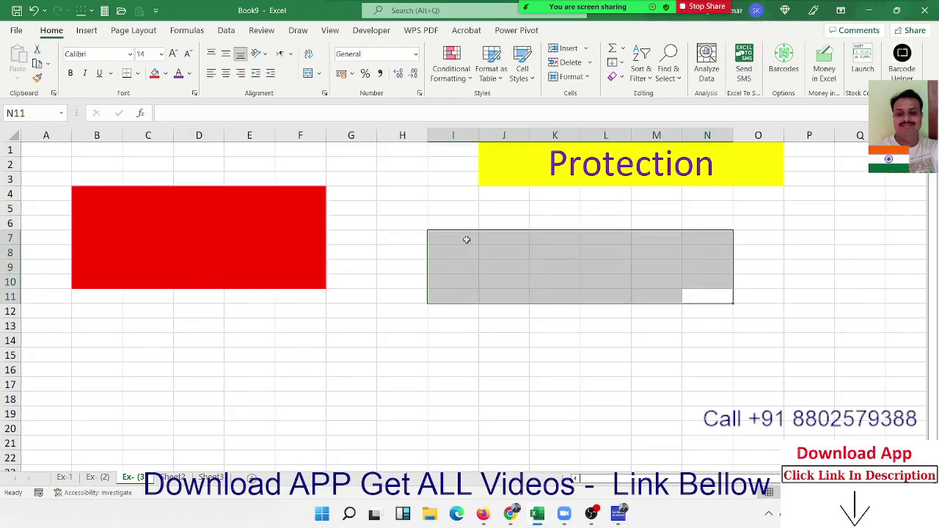
{"action": "left_click", "coordinate": [262, 221]}
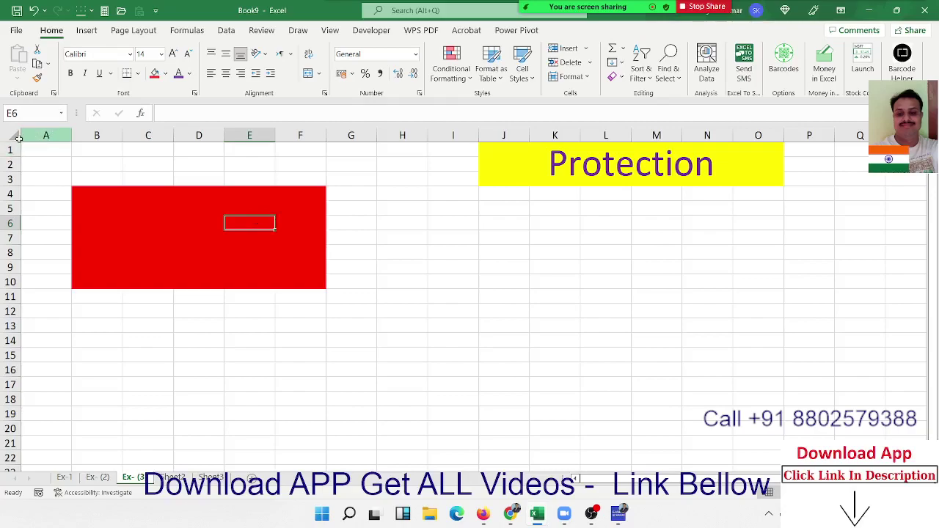
Select the entire Ex- (3) sheet and clear its Locked protection setting.
{"action": "left_click", "coordinate": [13, 137]}
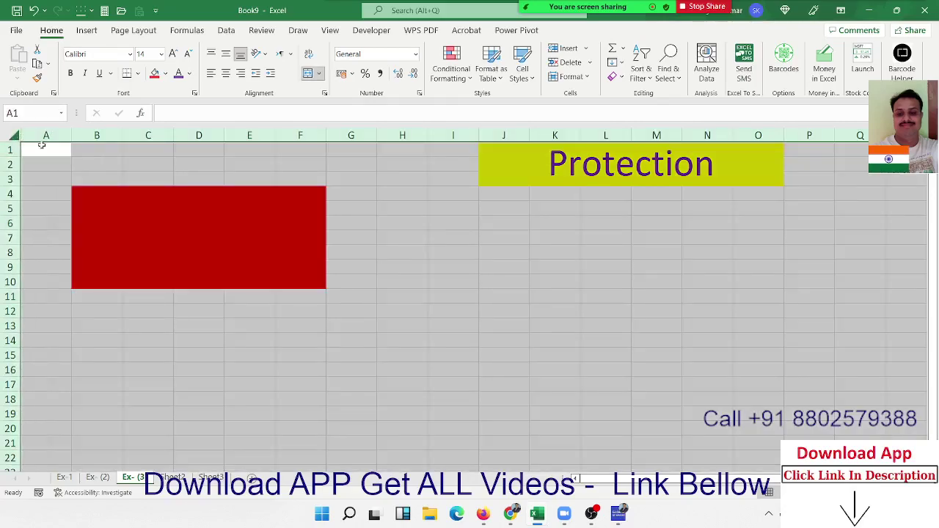
{"action": "right_click", "coordinate": [100, 152]}
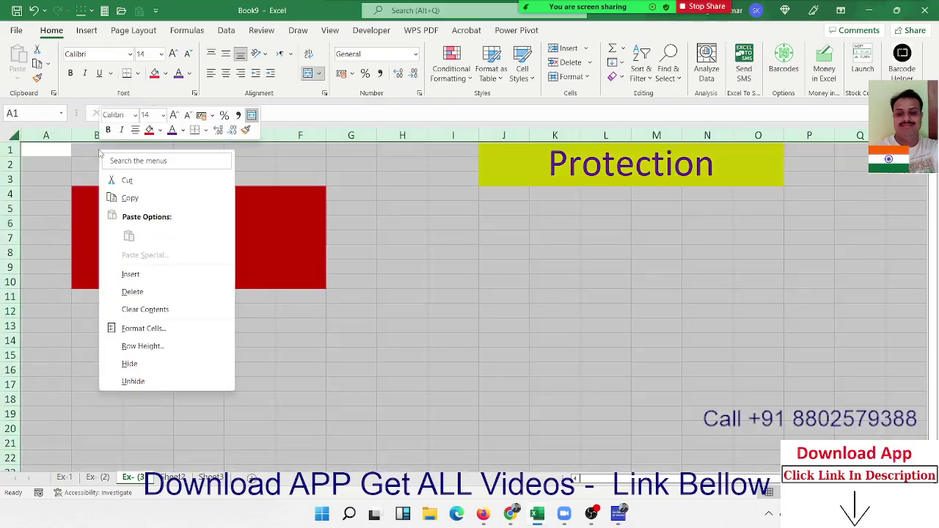
{"action": "left_click", "coordinate": [149, 328]}
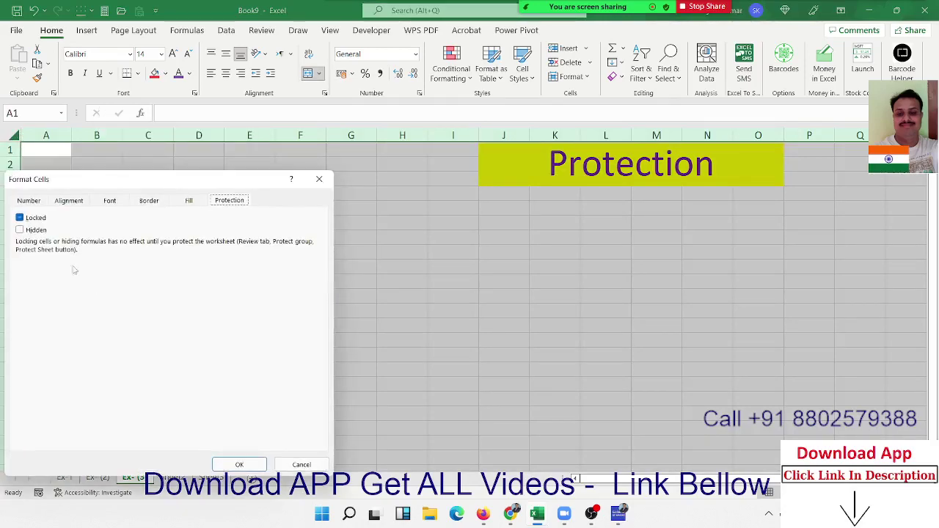
{"action": "left_click", "coordinate": [19, 218]}
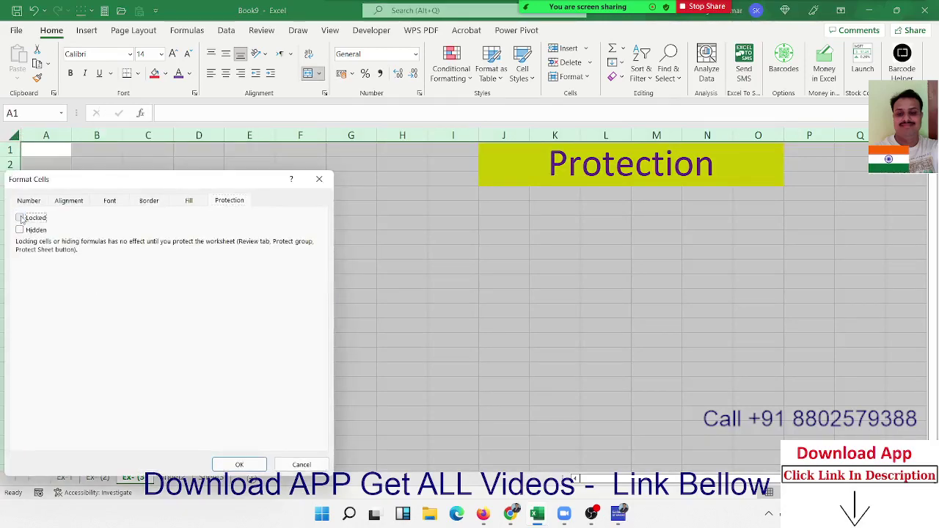
{"action": "left_click", "coordinate": [239, 464]}
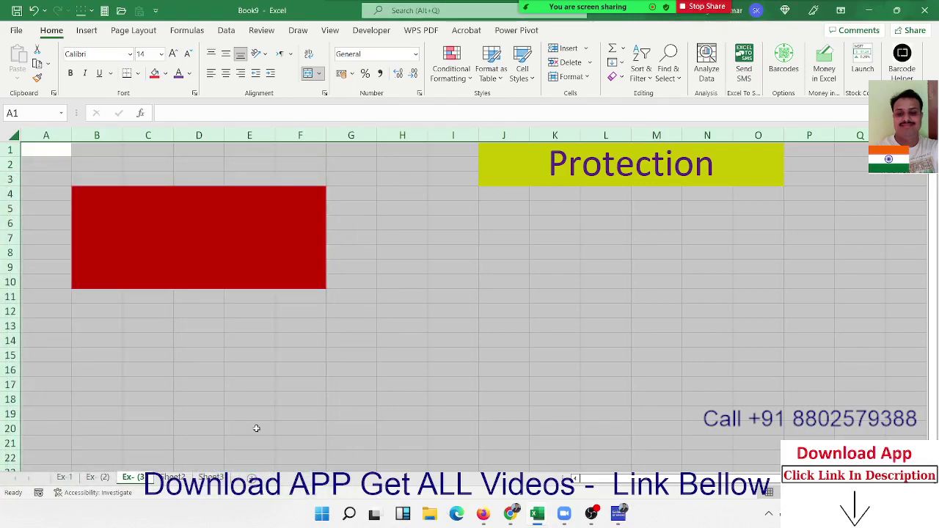
Turn Locked back on for the red block B4:F10 in Format Cells.
{"action": "left_click", "coordinate": [309, 283]}
{"action": "left_click_drag", "start_coordinate": [308, 283], "coordinate": [67, 192]}
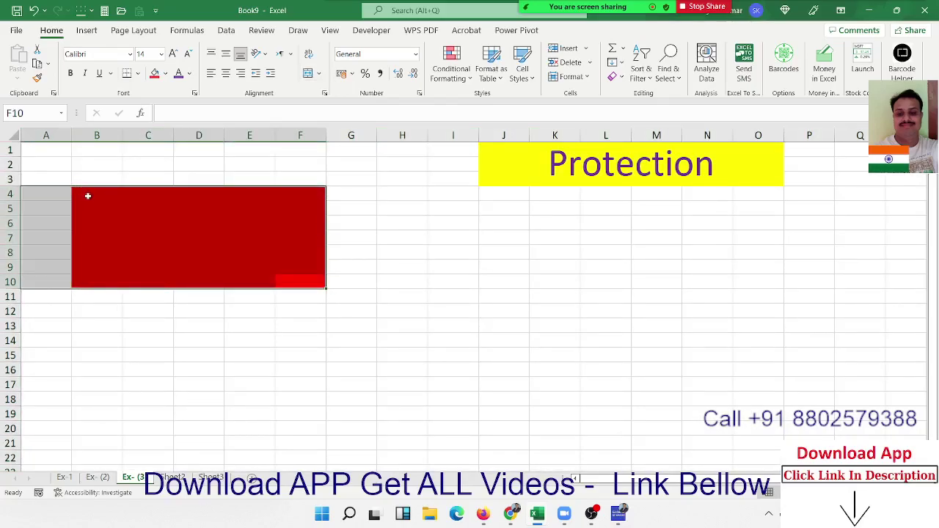
{"action": "left_click_drag", "start_coordinate": [84, 194], "coordinate": [301, 277]}
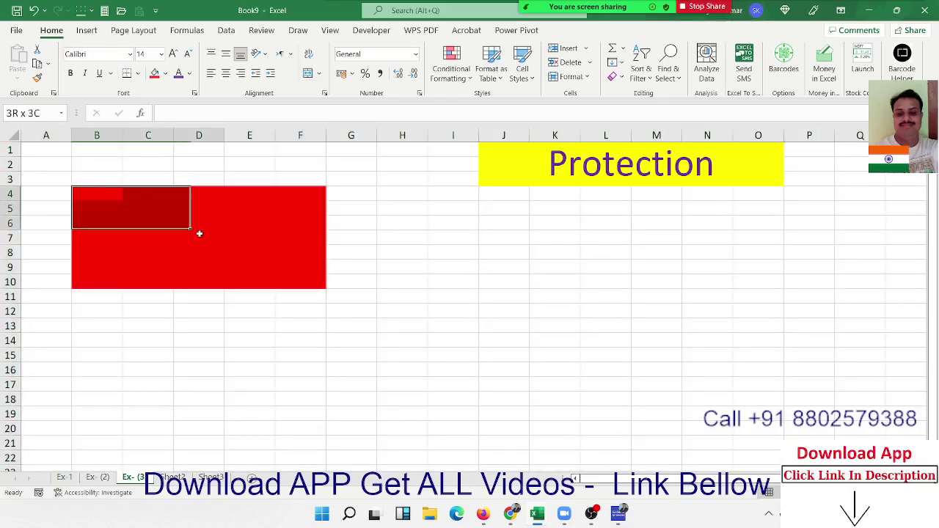
{"action": "right_click", "coordinate": [300, 277]}
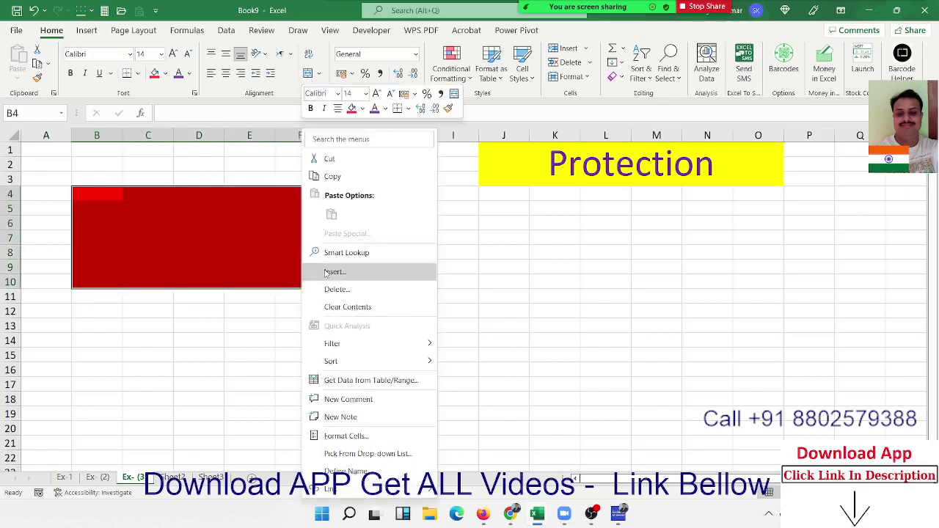
{"action": "left_click", "coordinate": [347, 437]}
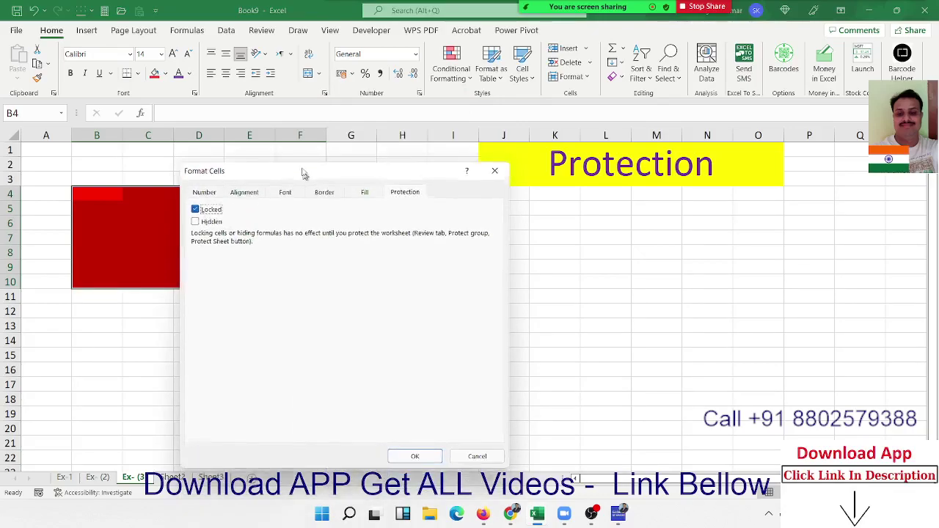
{"action": "left_click_drag", "start_coordinate": [305, 201], "coordinate": [301, 160]}
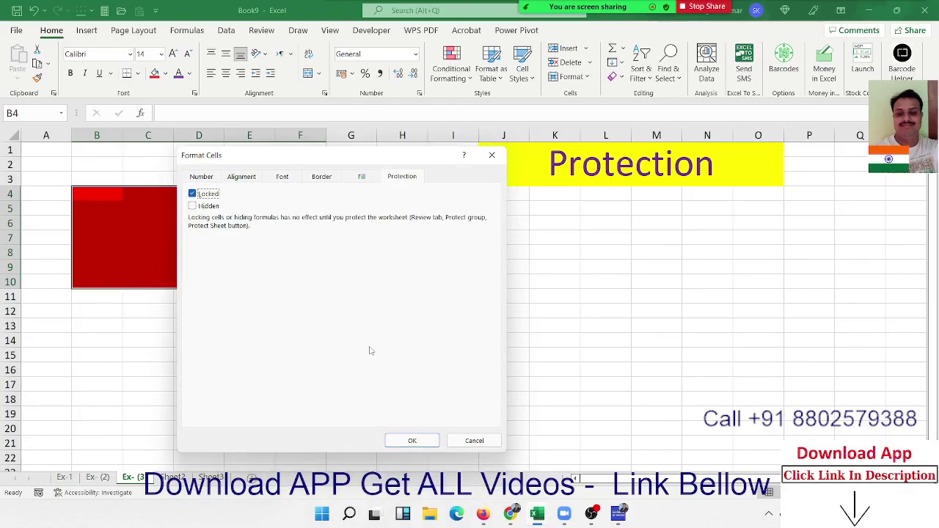
{"action": "left_click", "coordinate": [412, 440]}
{"action": "left_click", "coordinate": [272, 358]}
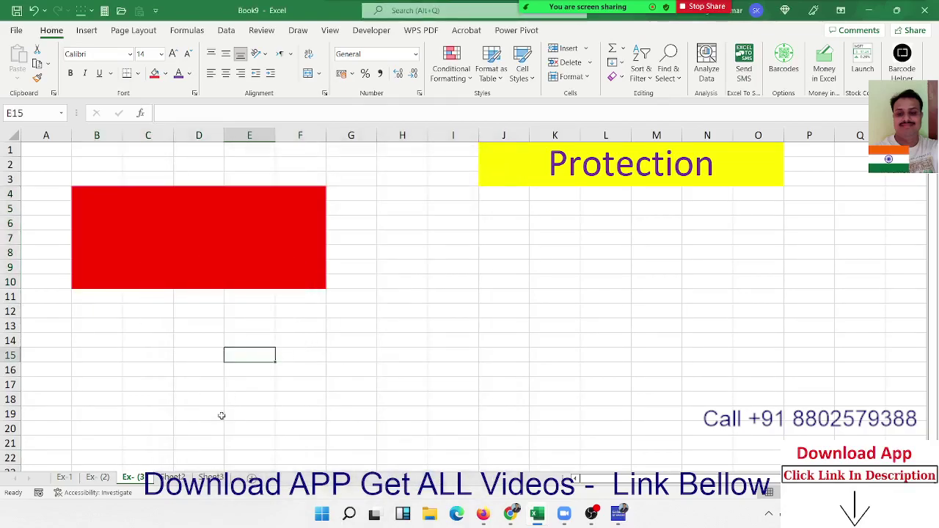
Protect Ex- (3) and enter 15456 in unlocked cell H13.
{"action": "right_click", "coordinate": [138, 477]}
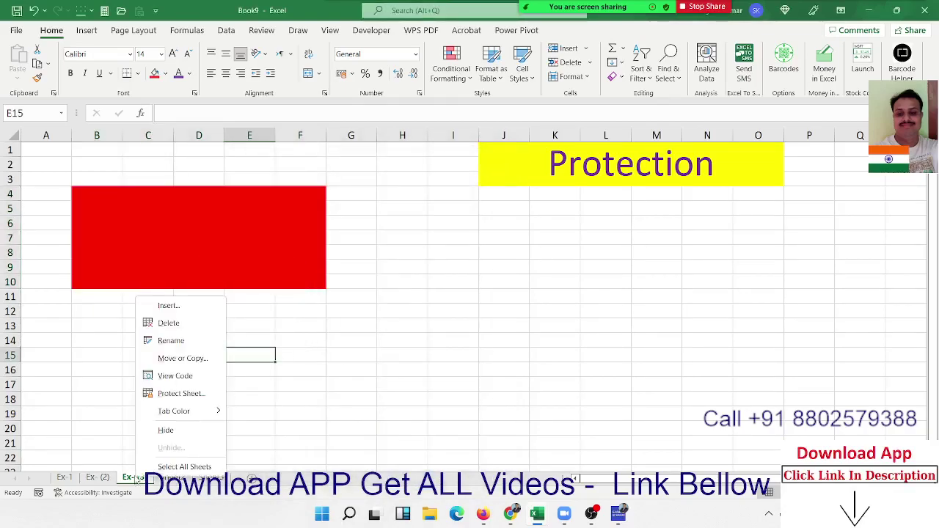
{"action": "left_click", "coordinate": [181, 393]}
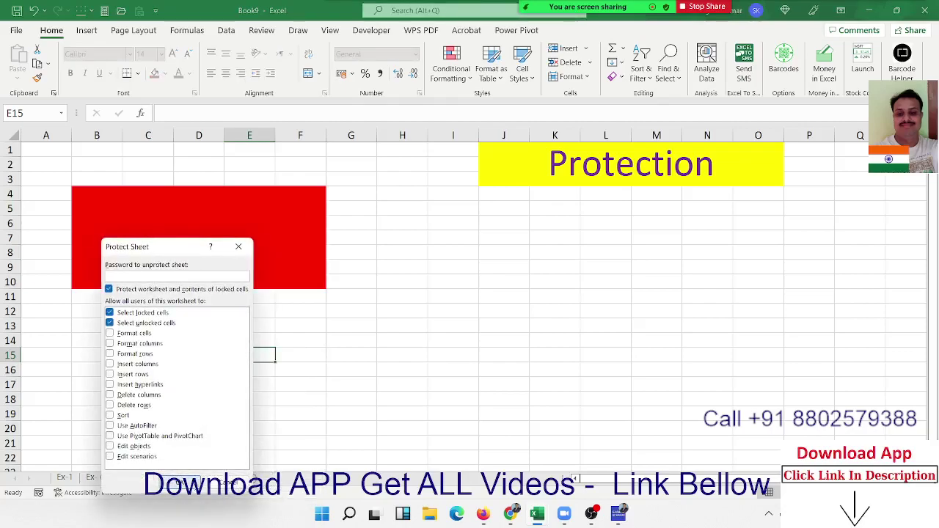
{"action": "left_click", "coordinate": [187, 482]}
{"action": "left_click", "coordinate": [394, 325]}
{"action": "type", "text": "154"}
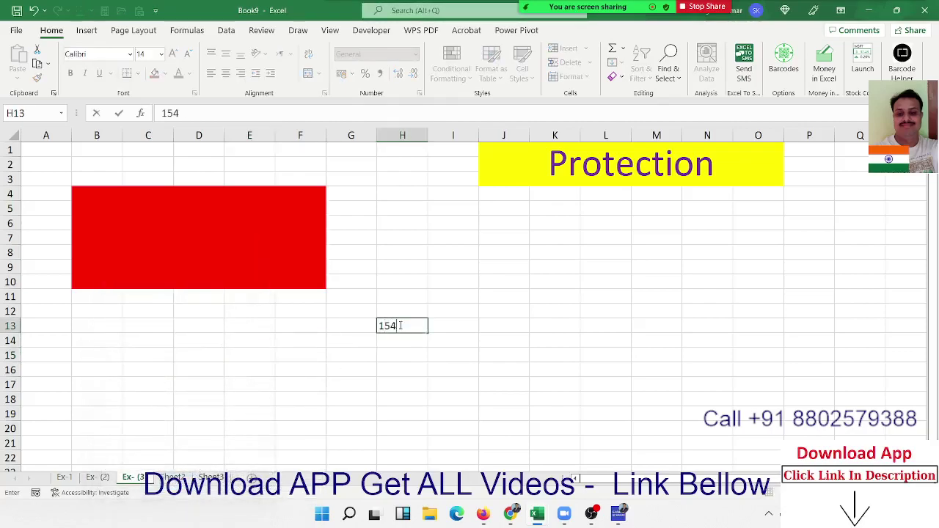
{"action": "type", "text": "56"}
{"action": "key", "text": "Return"}
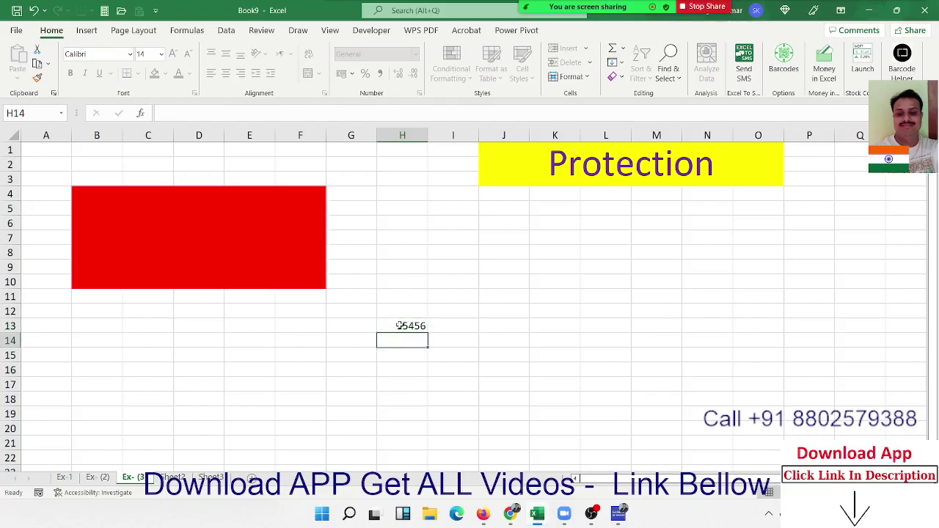
Confirm locked F10 refuses edits, then copy the sheet as Ex- (4).
{"action": "double_click", "coordinate": [307, 277]}
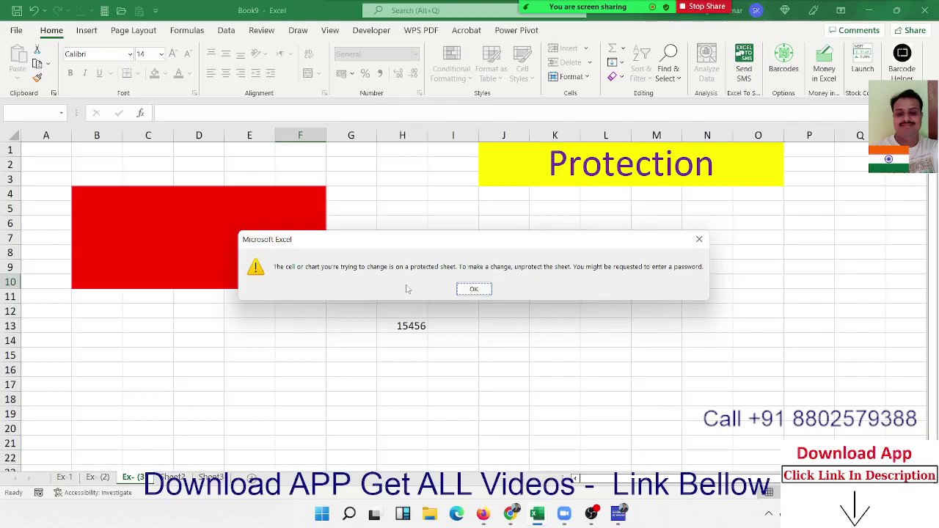
{"action": "left_click", "coordinate": [477, 290]}
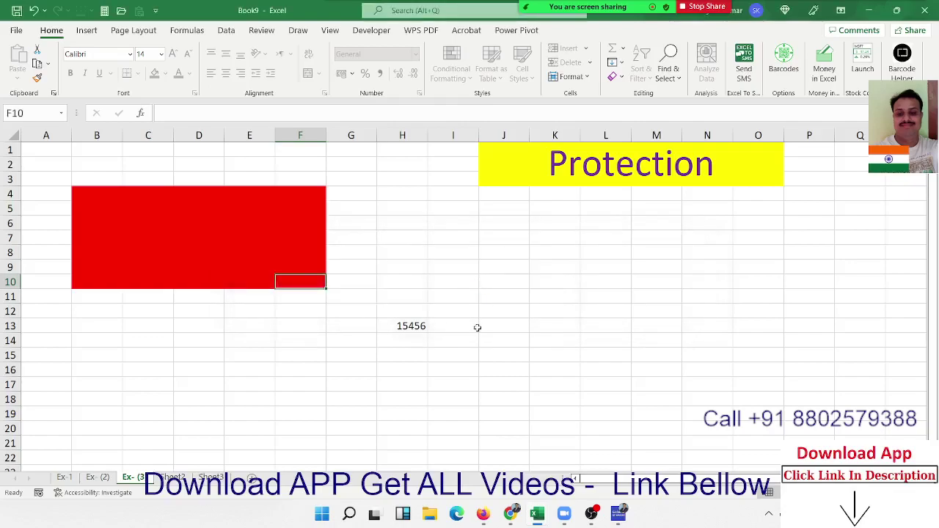
{"action": "left_click", "coordinate": [256, 298]}
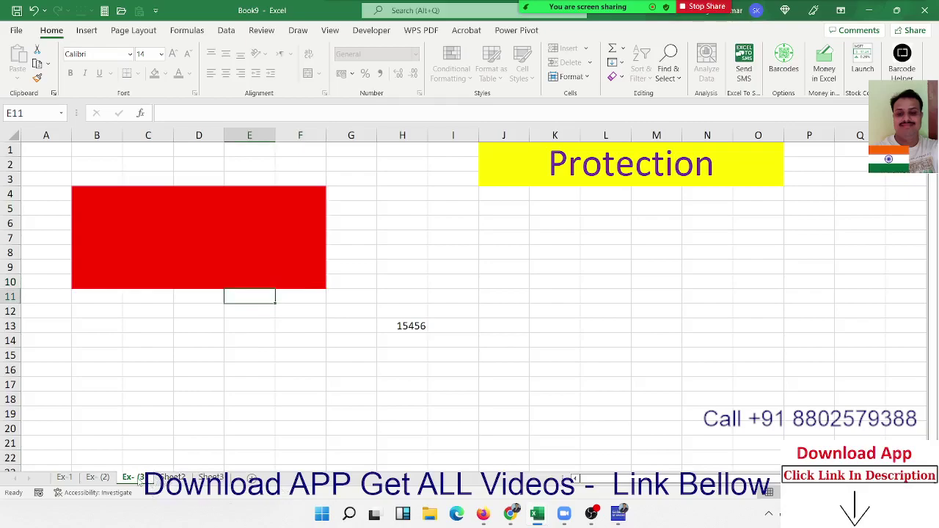
{"action": "left_click_drag", "start_coordinate": [172, 481], "coordinate": [172, 483]}
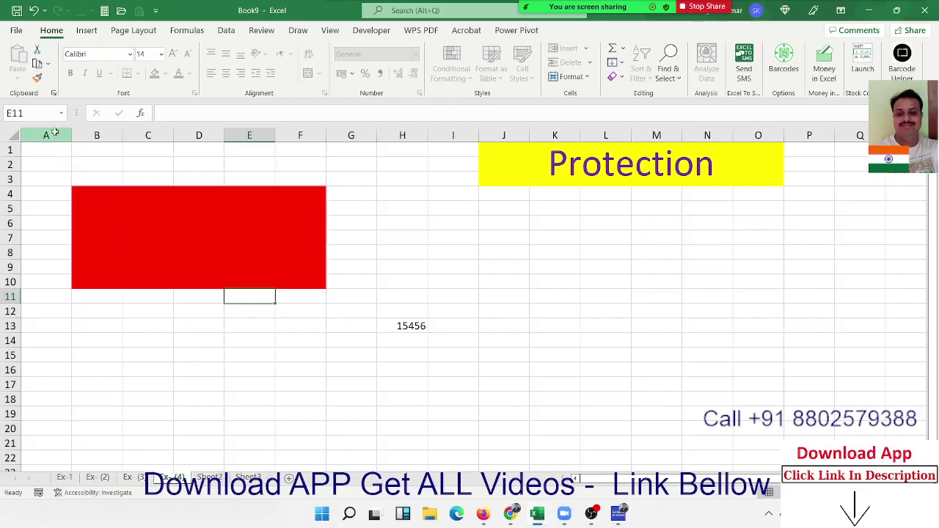
Unprotect Ex- (4) and apply Clear All to columns A through H.
{"action": "mouse_move", "coordinate": [46, 135]}
{"action": "left_mouse_down"}
{"action": "mouse_move", "coordinate": [147, 134]}
{"action": "mouse_move", "coordinate": [381, 168]}
{"action": "left_mouse_up"}
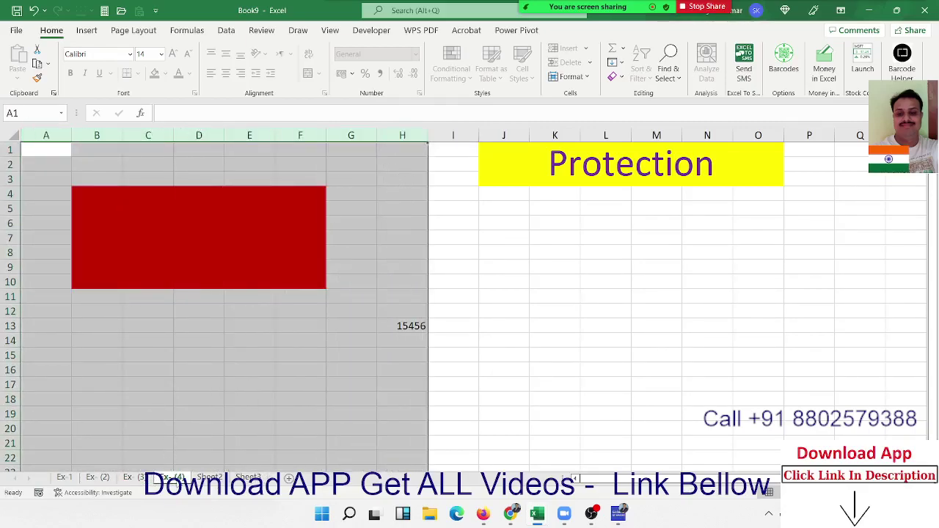
{"action": "right_click", "coordinate": [175, 477]}
{"action": "left_click", "coordinate": [220, 397]}
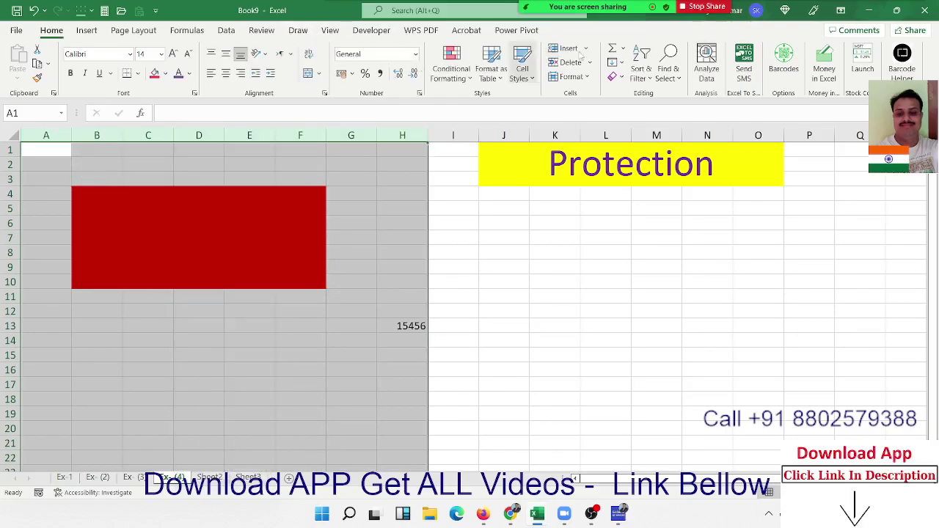
{"action": "left_click", "coordinate": [614, 77]}
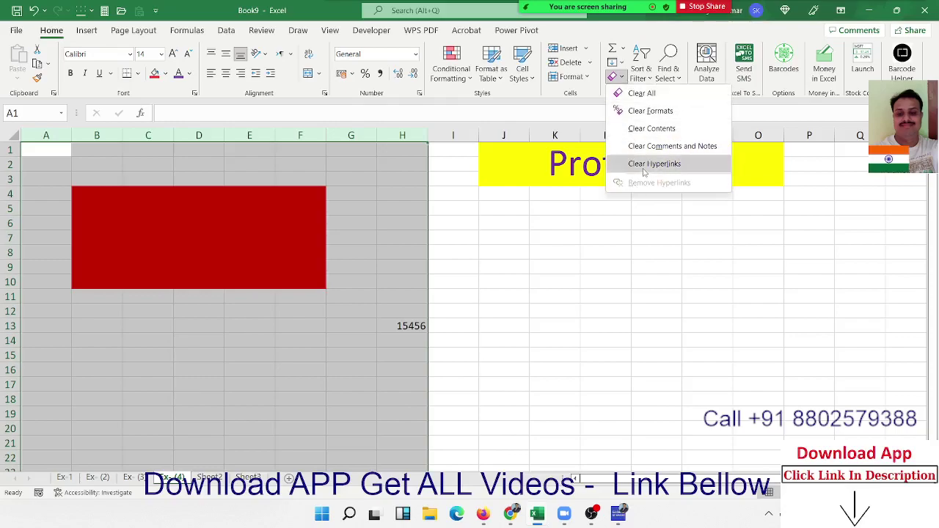
{"action": "left_click", "coordinate": [645, 94]}
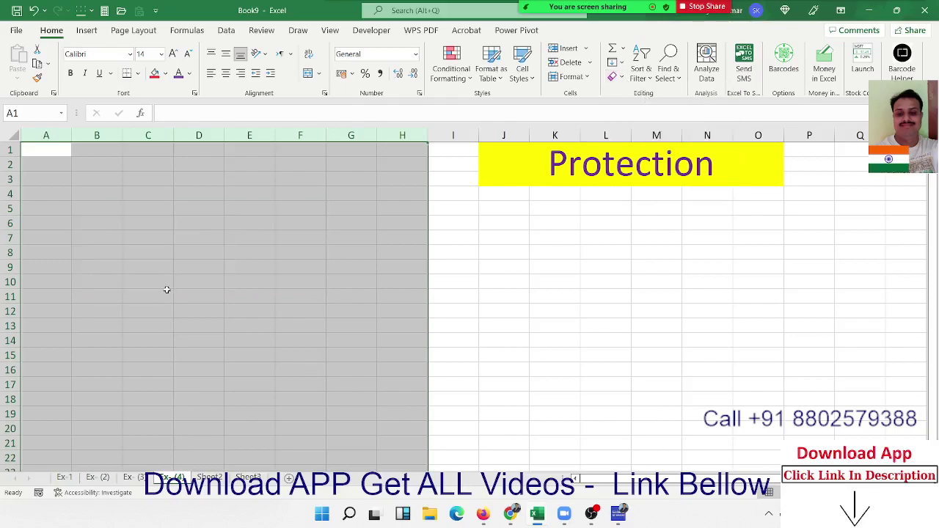
{"action": "left_click", "coordinate": [176, 253]}
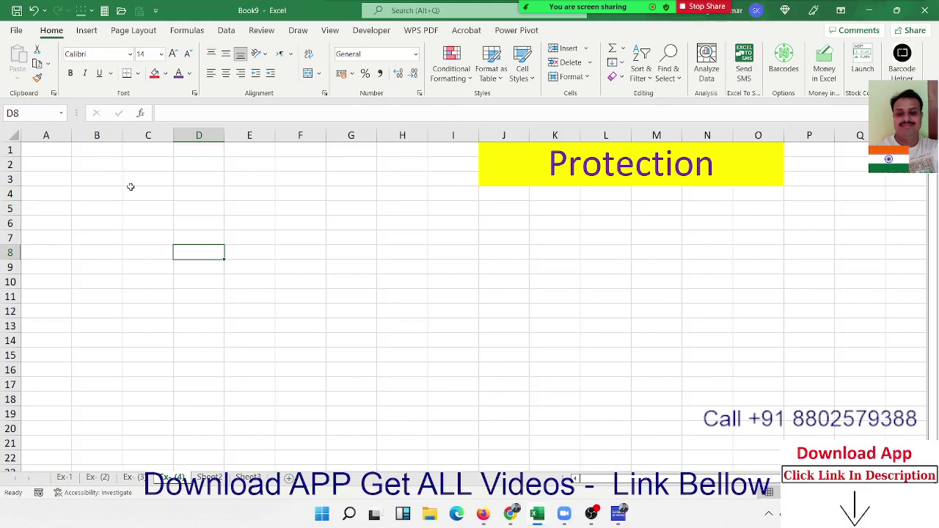
Enter headers Name, Qty, MRP and Amt in A1:D1.
{"action": "left_click", "coordinate": [54, 151]}
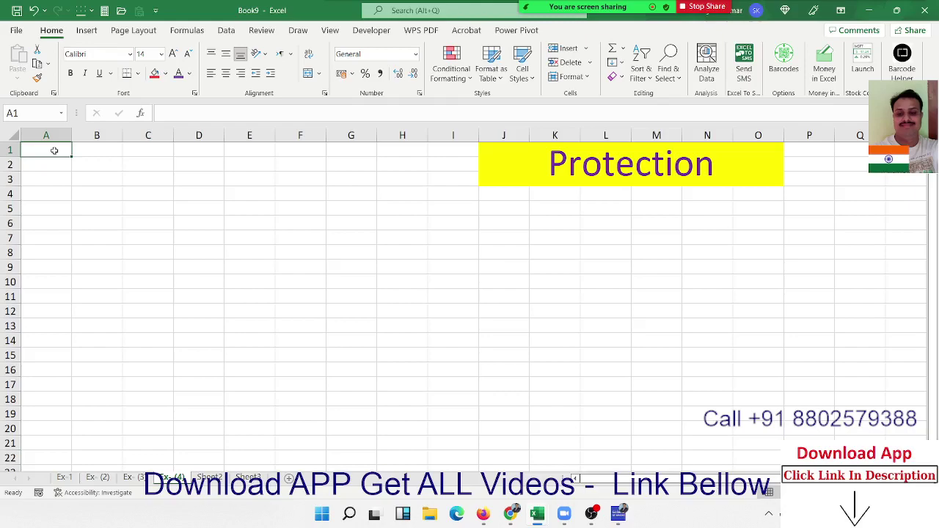
{"action": "type", "text": "Name"}
{"action": "key", "text": "Tab"}
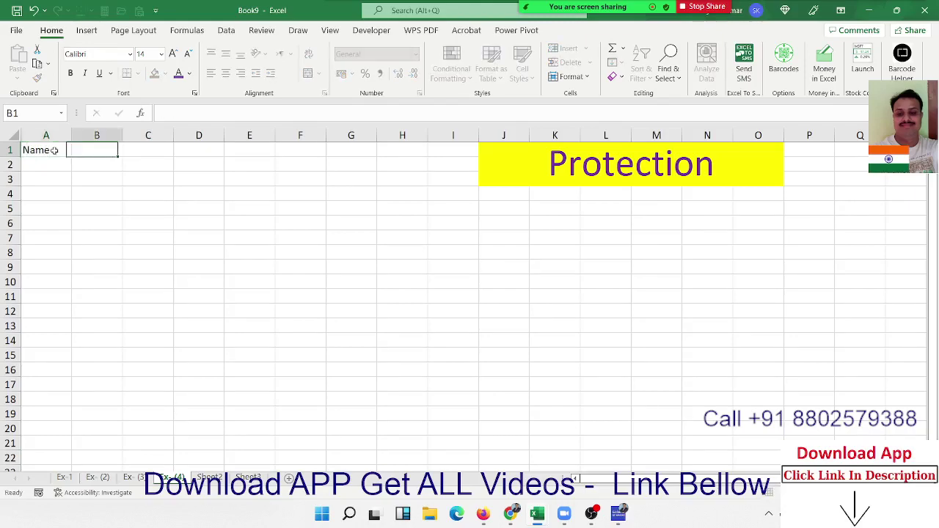
{"action": "type", "text": "Qty"}
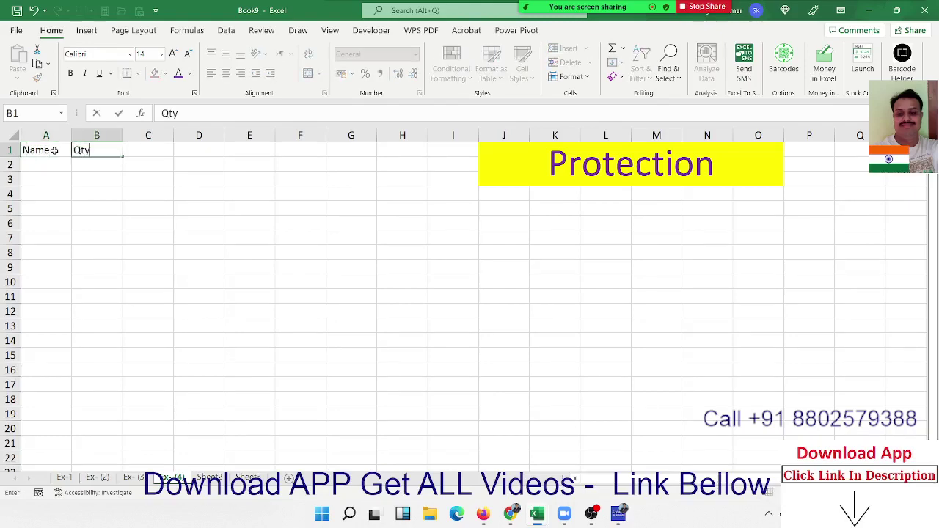
{"action": "key", "text": "Tab"}
{"action": "type", "text": "M"}
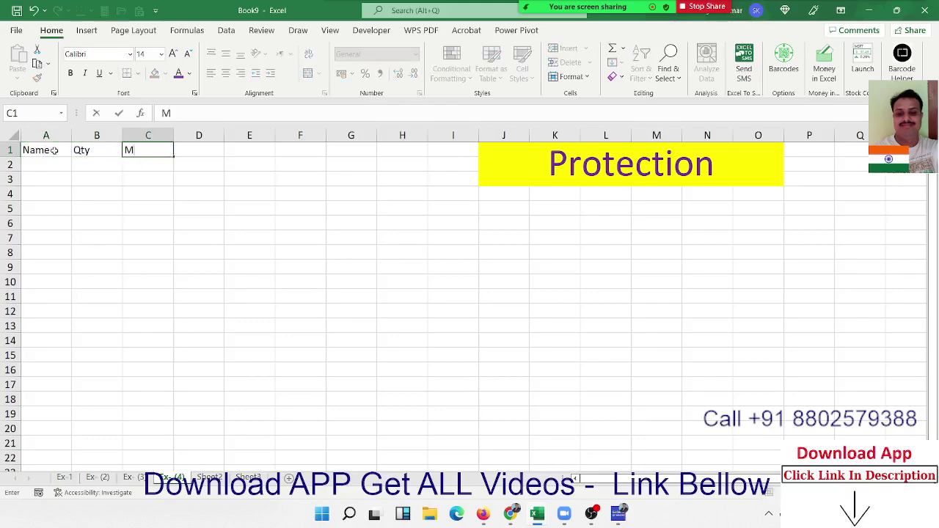
{"action": "type", "text": "RP"}
{"action": "key", "text": "Tab"}
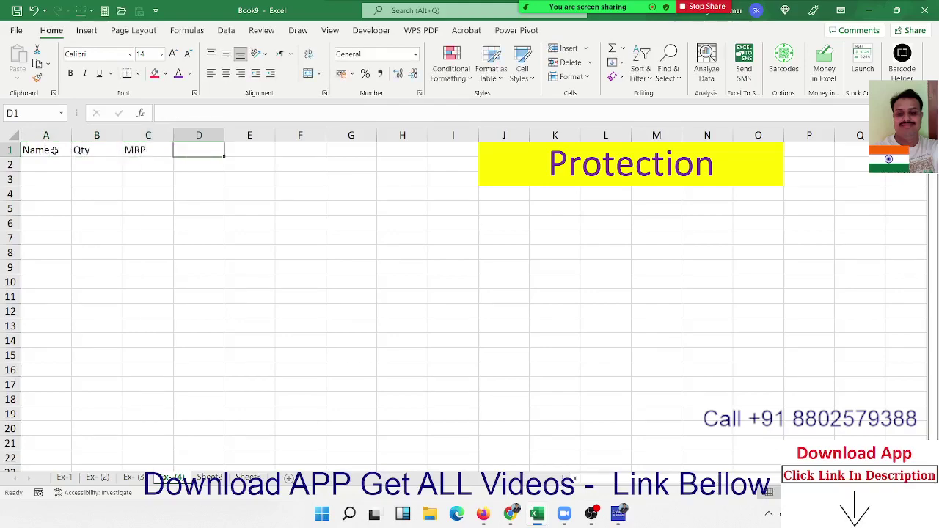
{"action": "type", "text": "="}
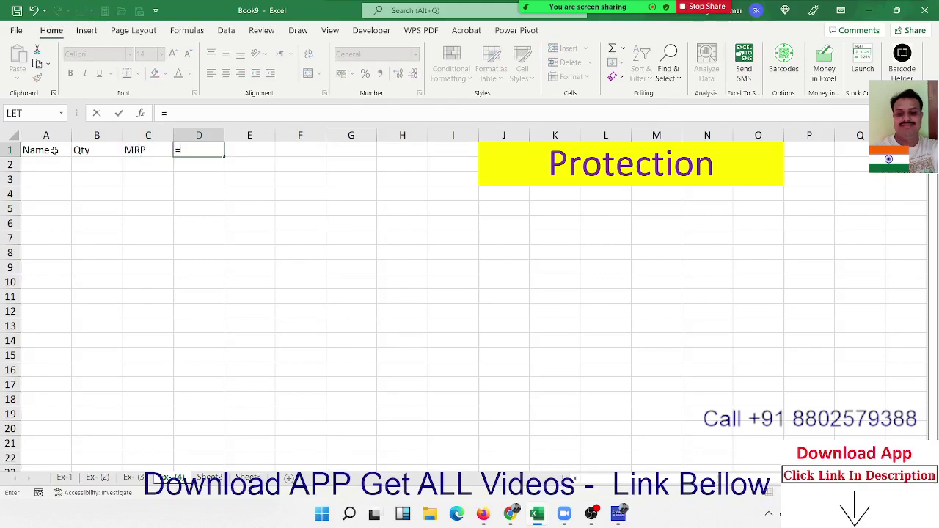
{"action": "key", "text": "Escape"}
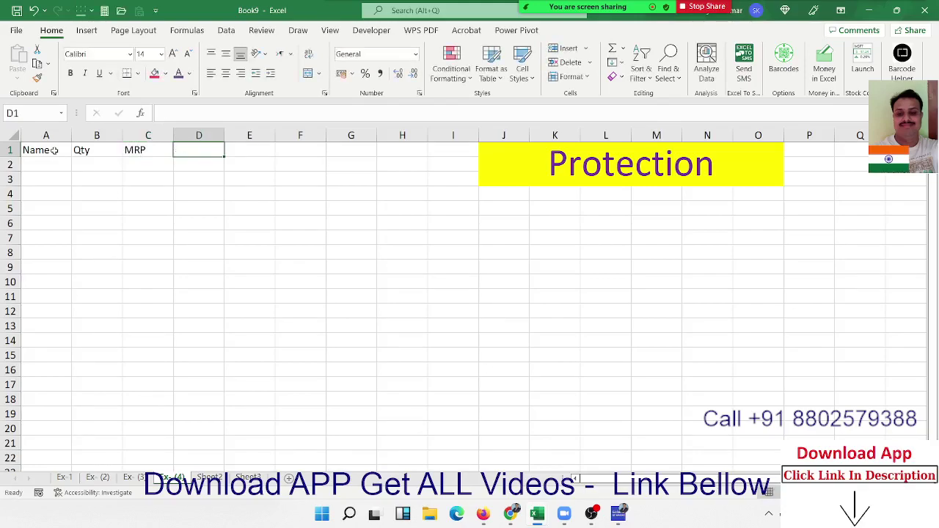
{"action": "type", "text": "Amt"}
{"action": "key", "text": "Return"}
Enter headers Com, Gst, Total, Date and Time in E1:I1.
{"action": "left_click", "coordinate": [54, 149]}
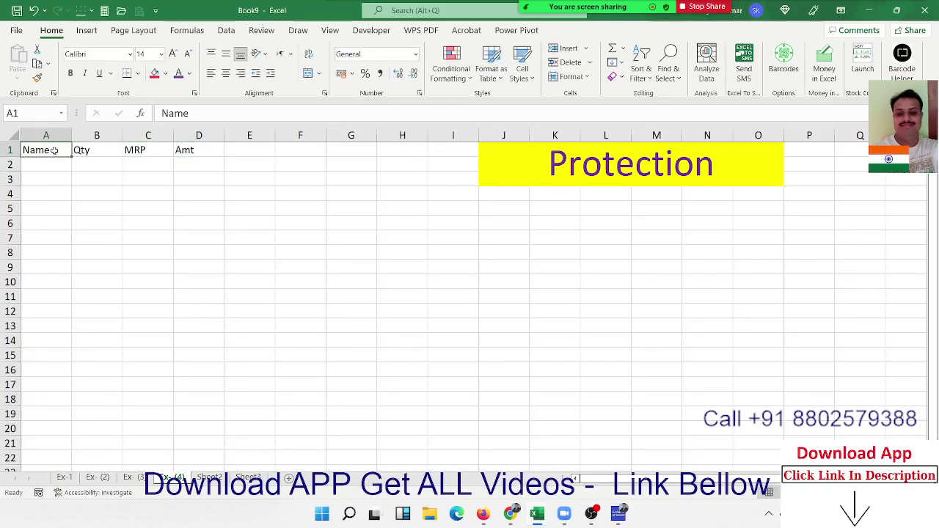
{"action": "key", "text": "Right"}
{"action": "key", "text": "Right"}
{"action": "key", "text": "Right"}
{"action": "key", "text": "Right"}
{"action": "type", "text": "Co"}
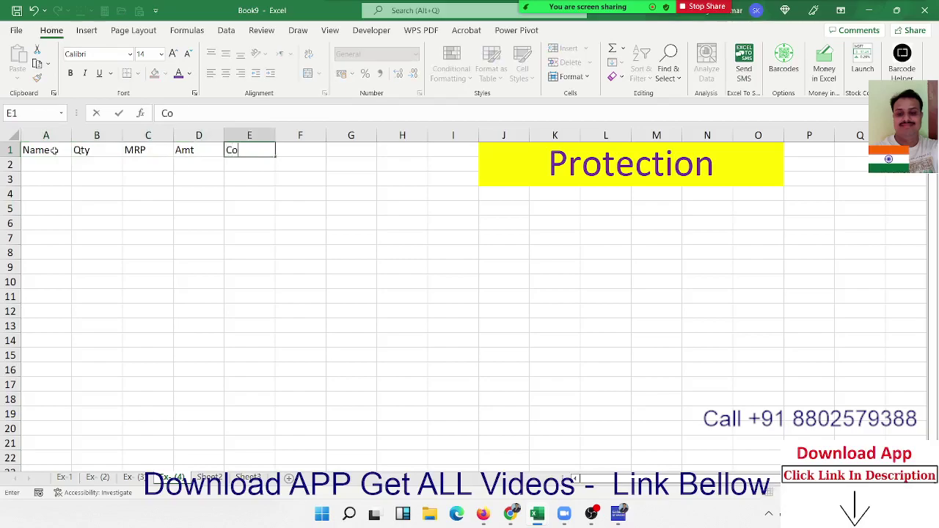
{"action": "type", "text": "m"}
{"action": "key", "text": "Tab"}
{"action": "type", "text": "N"}
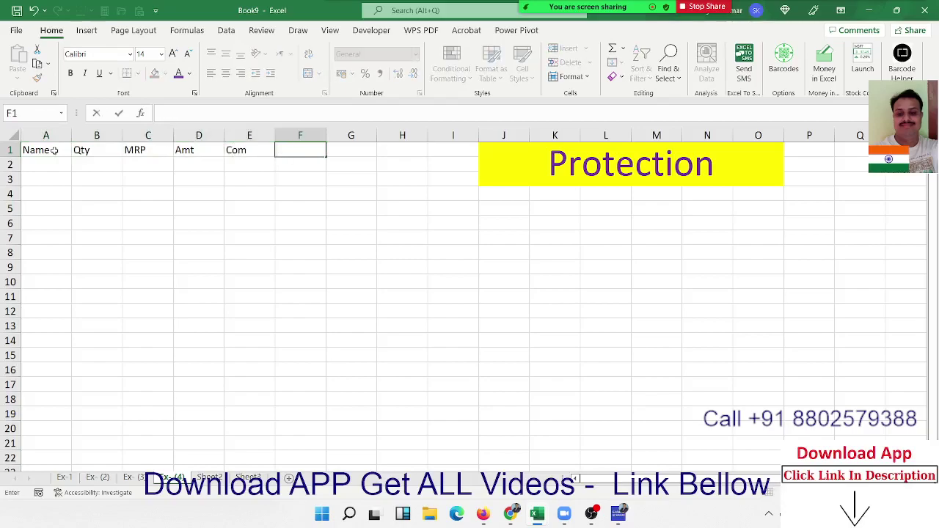
{"action": "type", "text": "Gst"}
{"action": "key", "text": "Tab"}
{"action": "type", "text": "To"}
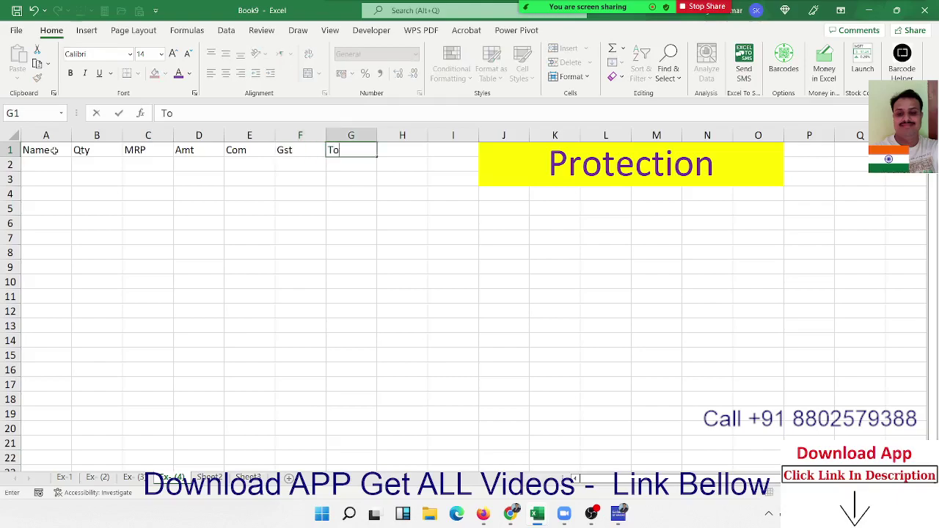
{"action": "type", "text": "tal"}
{"action": "key", "text": "Tab"}
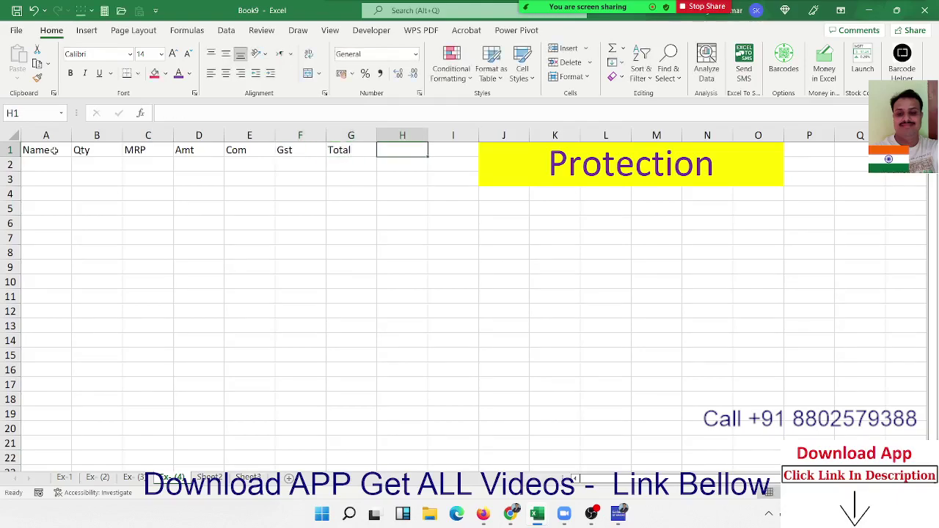
{"action": "type", "text": "Date"}
{"action": "key", "text": "Tab"}
{"action": "type", "text": "T"}
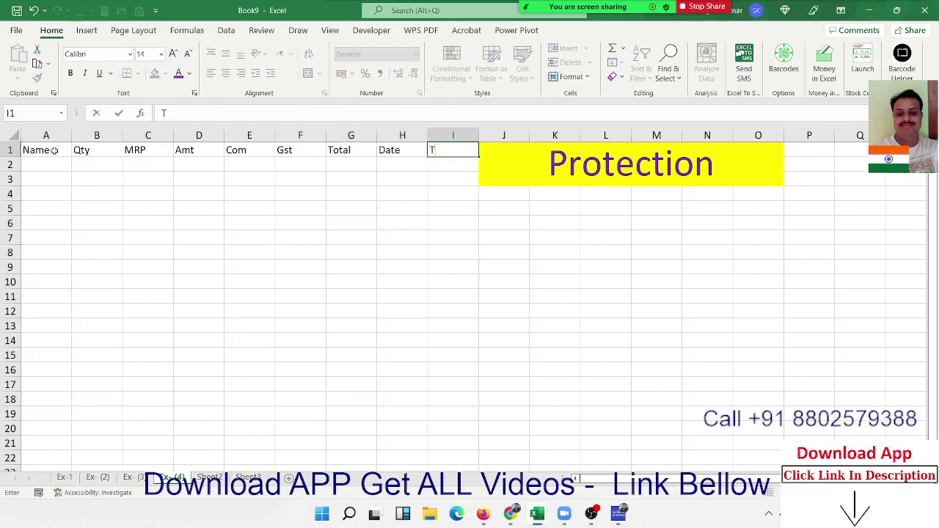
{"action": "type", "text": "in"}
{"action": "key", "text": "BackSpace"}
{"action": "key", "text": "BackSpace"}
{"action": "type", "text": "ime"}
{"action": "key", "text": "Return"}
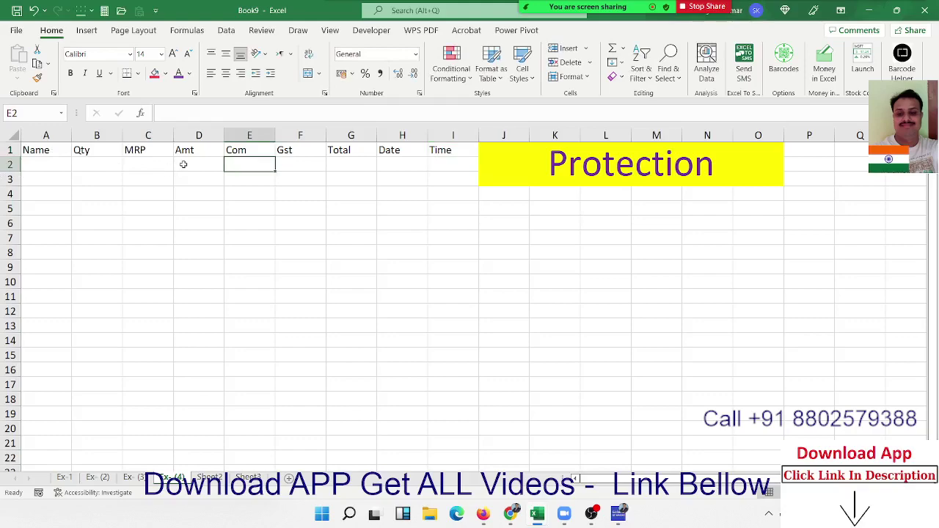
Enter the Amt formula =B2*C2 in D2 and commission =D2*10% in E2.
{"action": "left_click", "coordinate": [184, 164]}
{"action": "type", "text": "="}
{"action": "key", "text": "Left"}
{"action": "key", "text": "Left"}
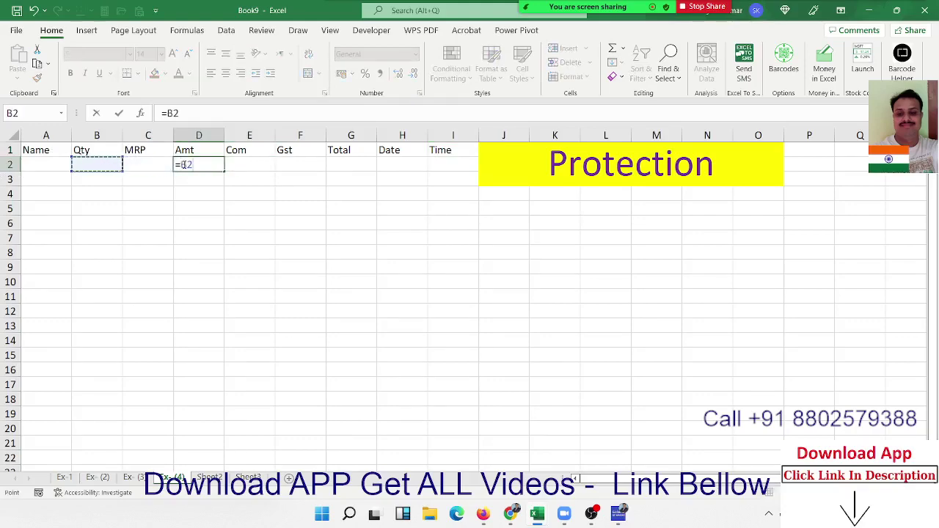
{"action": "type", "text": "*"}
{"action": "key", "text": "Left"}
{"action": "key", "text": "Return"}
{"action": "key", "text": "Right"}
{"action": "key", "text": "Up"}
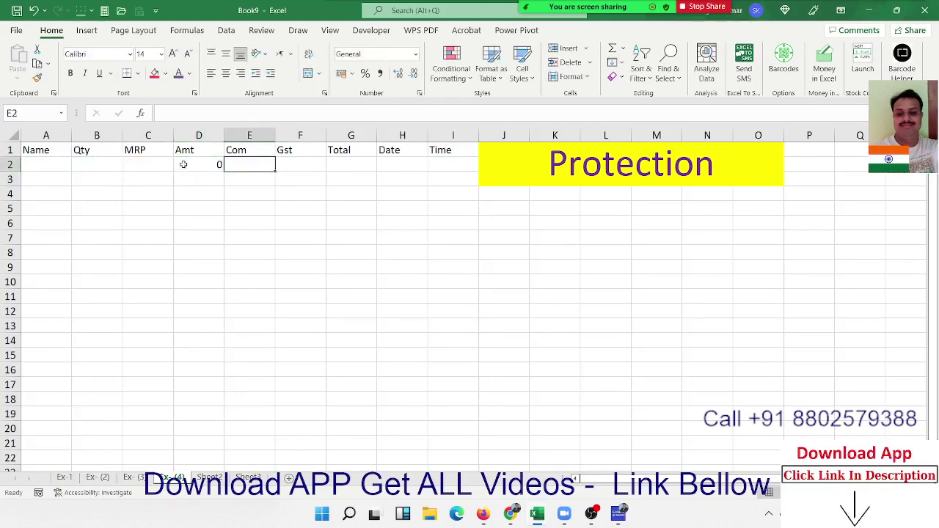
{"action": "type", "text": "="}
{"action": "key", "text": "Left"}
{"action": "type", "text": "*"}
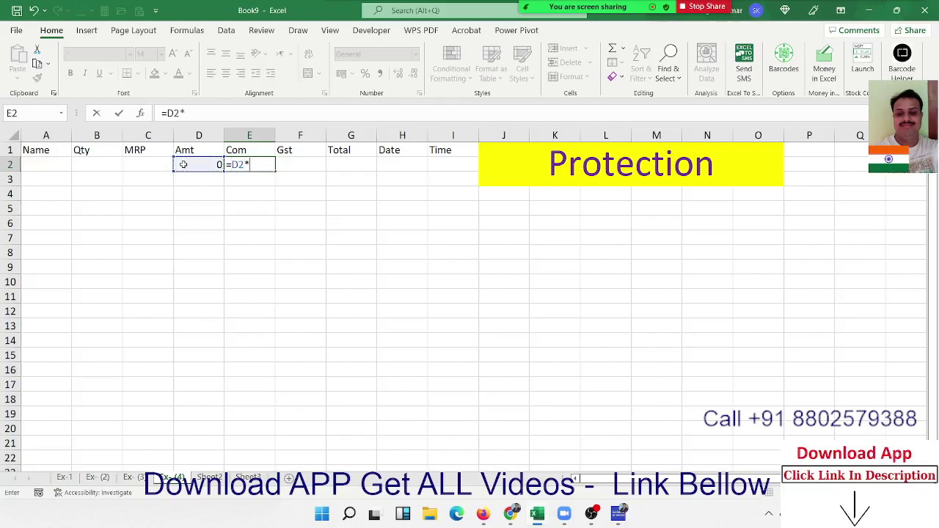
{"action": "type", "text": "10%"}
{"action": "key", "text": "Return"}
Enter GST =D2*18% in F2 and an AutoSum total of D2:F2 in G2.
{"action": "key", "text": "Right"}
{"action": "key", "text": "Up"}
{"action": "type", "text": "="}
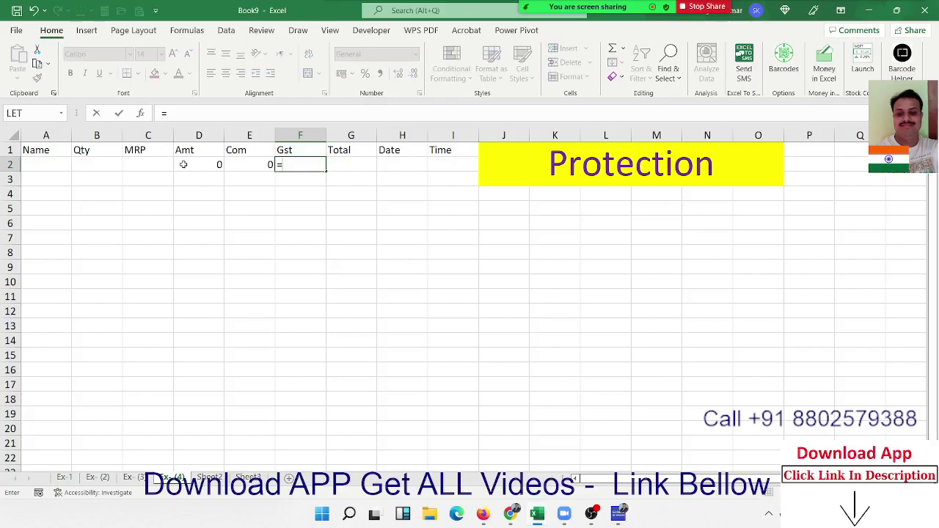
{"action": "key", "text": "Left"}
{"action": "key", "text": "Left"}
{"action": "type", "text": "*18"}
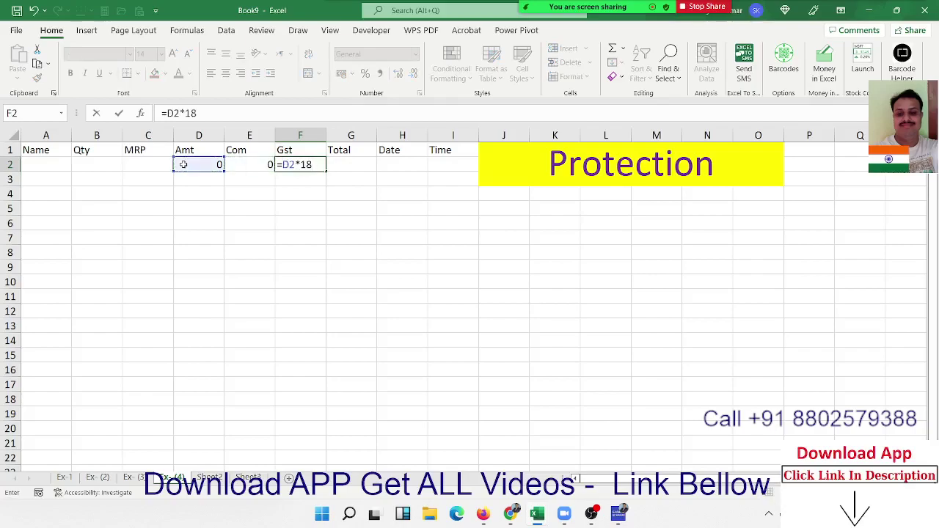
{"action": "type", "text": "%"}
{"action": "key", "text": "Return"}
{"action": "key", "text": "Up"}
{"action": "key", "text": "Right"}
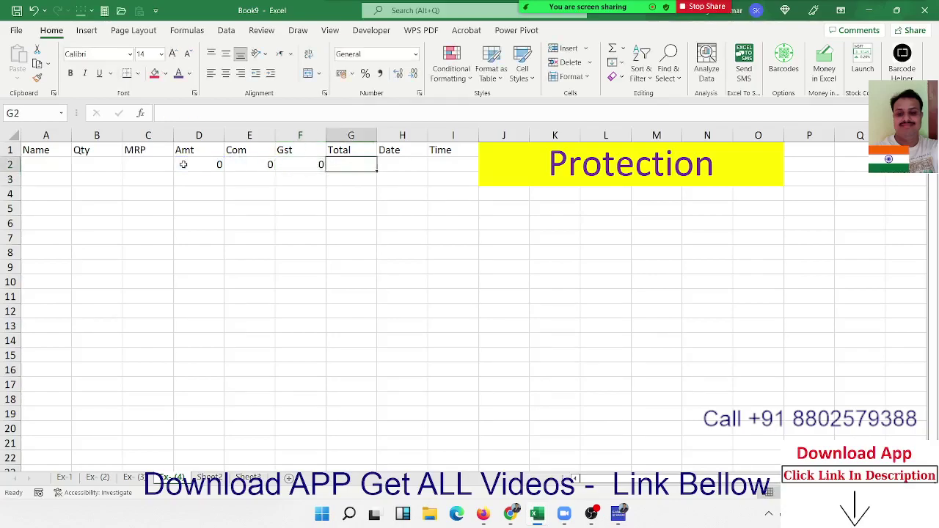
{"action": "key", "text": "alt+equal"}
{"action": "key", "text": "Return"}
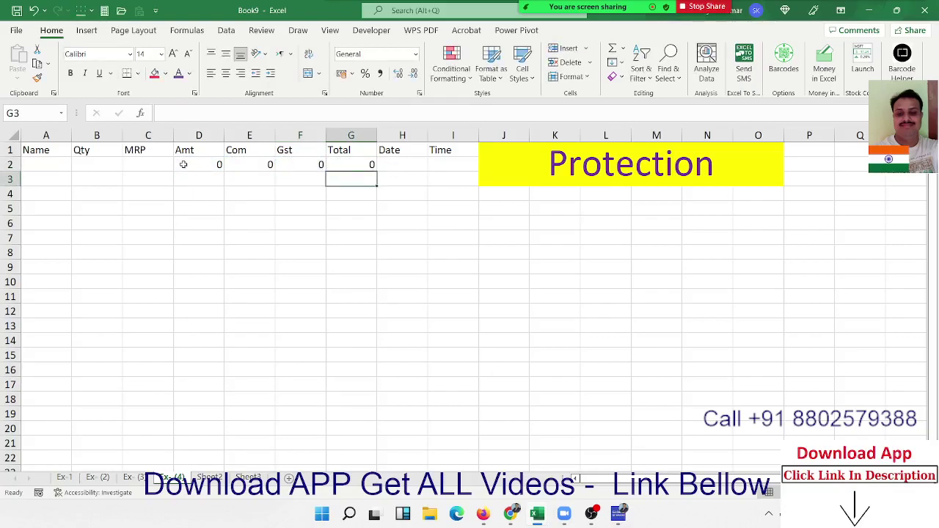
Fill the D2:G2 formulas down through row 18 with Ctrl+D.
{"action": "key", "text": "Up"}
{"action": "key", "text": "shift+Left"}
{"action": "key", "text": "shift+Left"}
{"action": "key", "text": "shift+Left"}
{"action": "key", "text": "shift+Down"}
{"action": "key", "text": "shift+Down"}
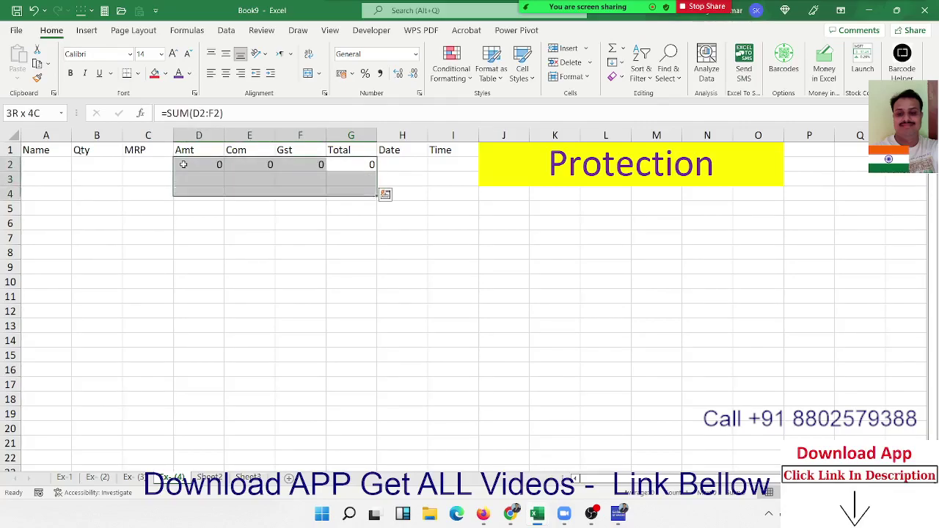
{"action": "key", "text": "shift+Down"}
{"action": "key", "text": "shift+Down"}
{"action": "key", "text": "shift+Down"}
{"action": "key", "text": "shift+Down"}
{"action": "key", "text": "shift+Down"}
{"action": "key", "text": "shift+Down"}
{"action": "key", "text": "ctrl+d"}
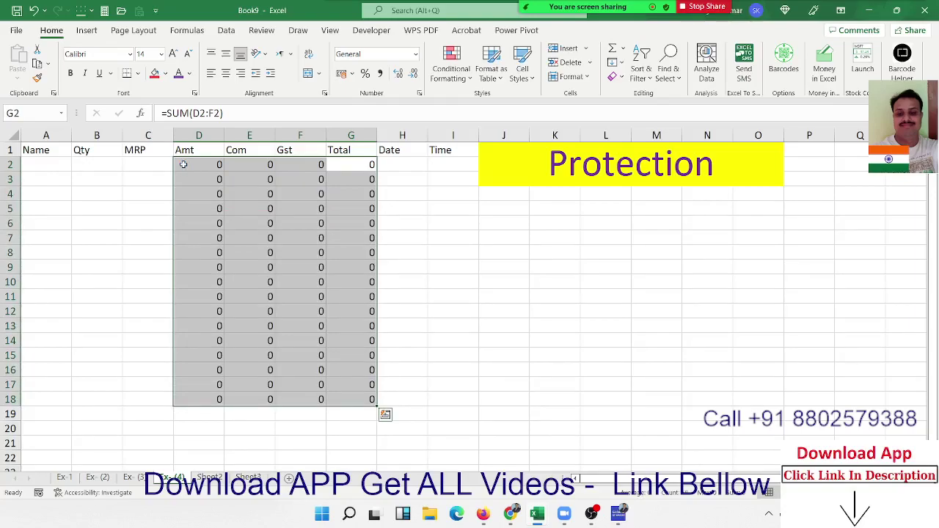
{"action": "key", "text": "Up"}
{"action": "key", "text": "Left"}
{"action": "key", "text": "Left"}
Enter a customer name, Qty 85 and MRP 65 in row 2 (A2:C2).
{"action": "key", "text": "Left"}
{"action": "key", "text": "Left"}
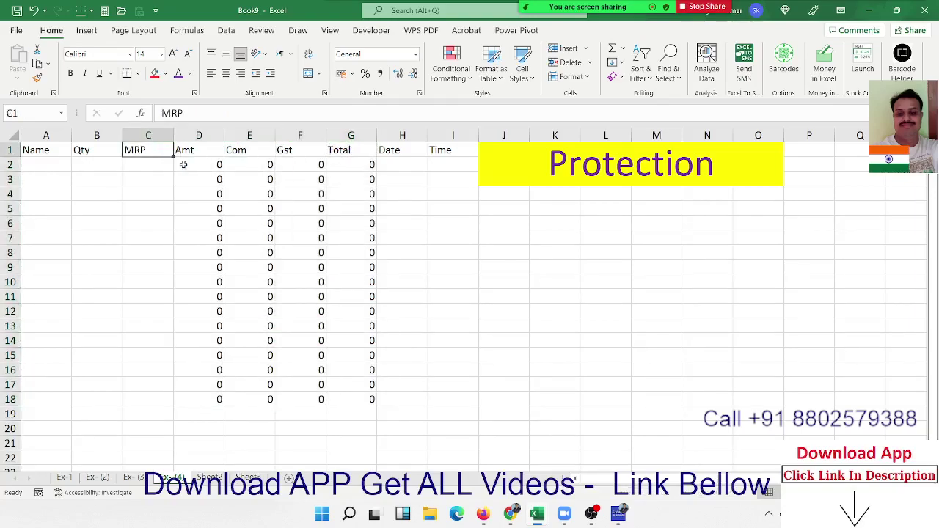
{"action": "key", "text": "Right"}
{"action": "key", "text": "Down"}
{"action": "key", "text": "Left"}
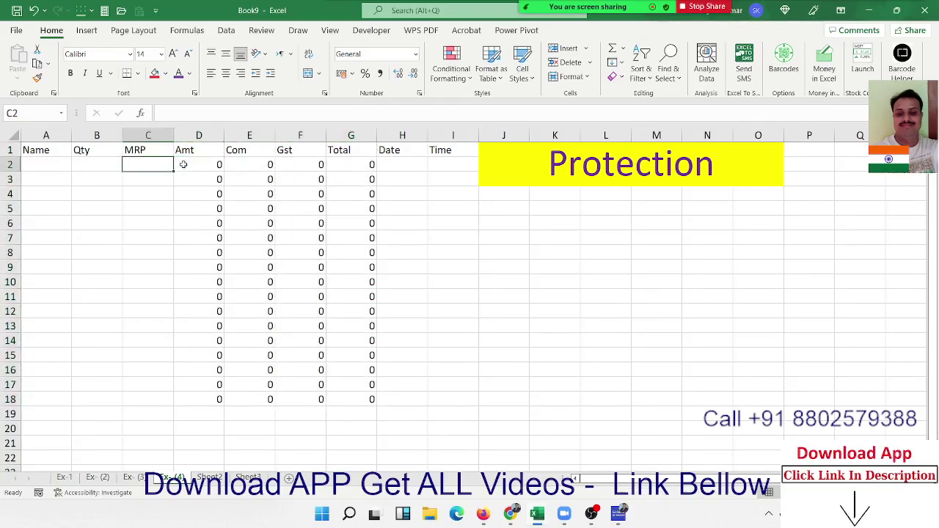
{"action": "key", "text": "Left"}
{"action": "key", "text": "Left"}
{"action": "type", "text": "Puj"}
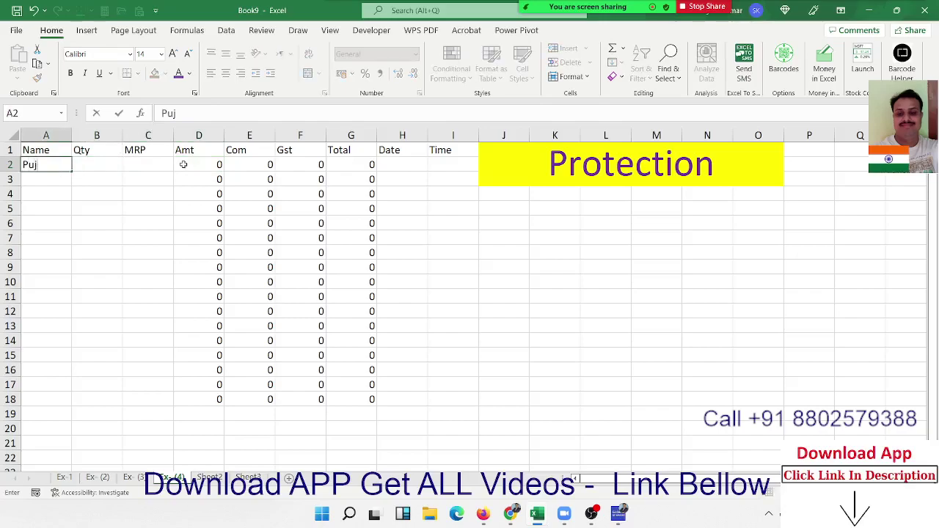
{"action": "type", "text": "a"}
{"action": "key", "text": "Tab"}
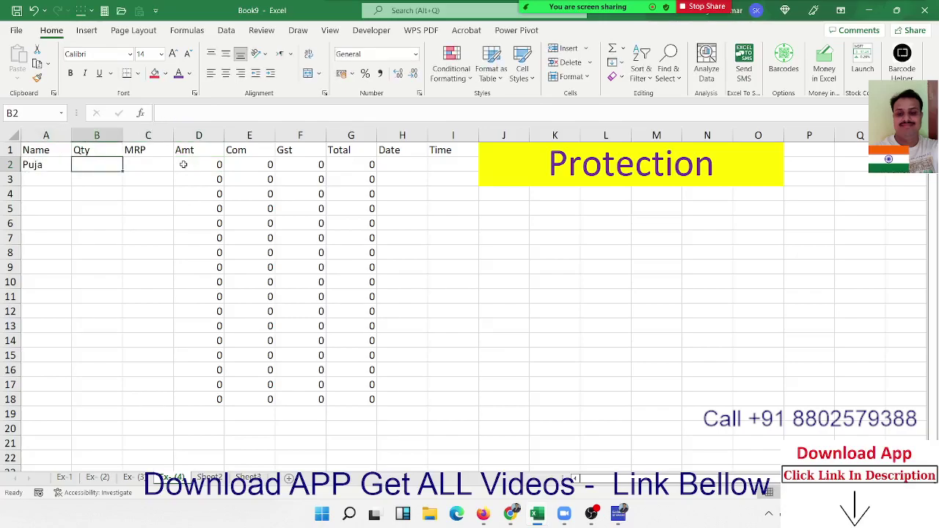
{"action": "type", "text": "85"}
{"action": "key", "text": "Tab"}
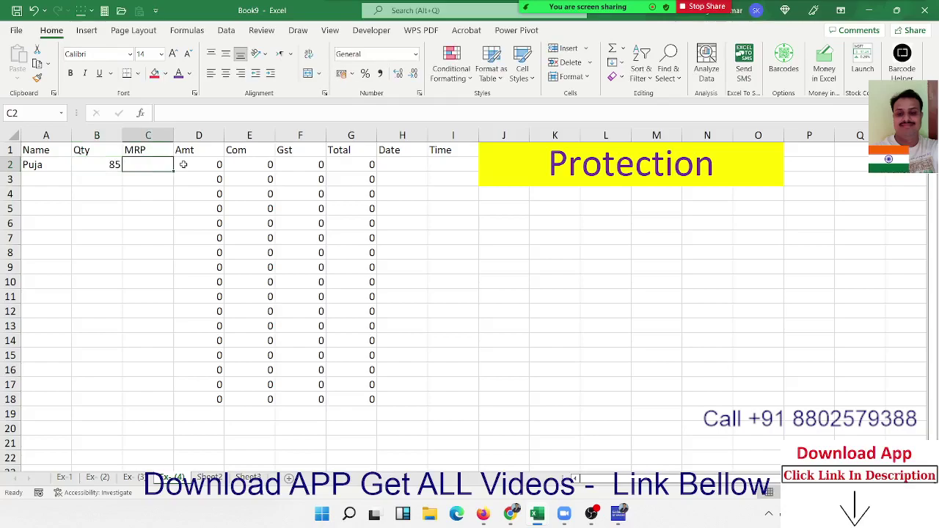
{"action": "type", "text": "65"}
{"action": "key", "text": "Tab"}
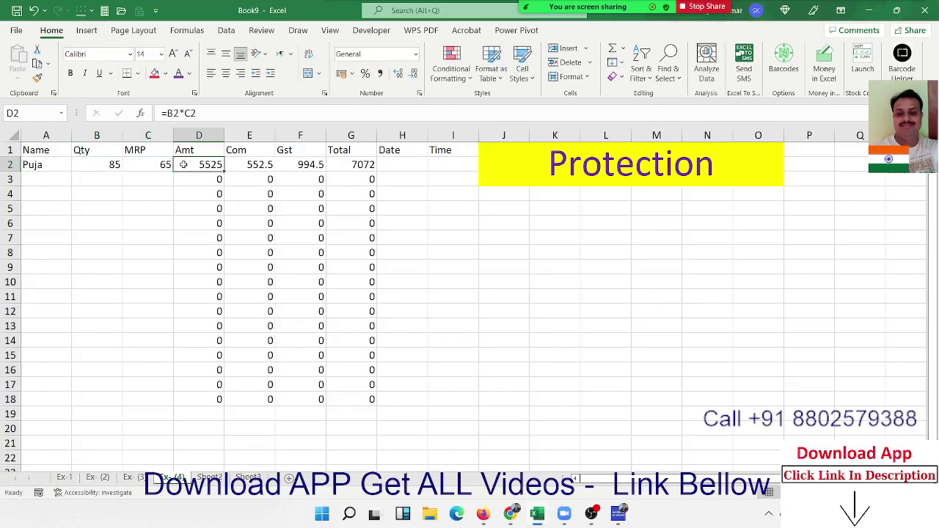
Insert the current date in H2 and the current time in I2 as a test, then clear both.
{"action": "key", "text": "Tab"}
{"action": "key", "text": "Tab"}
{"action": "key", "text": "Tab"}
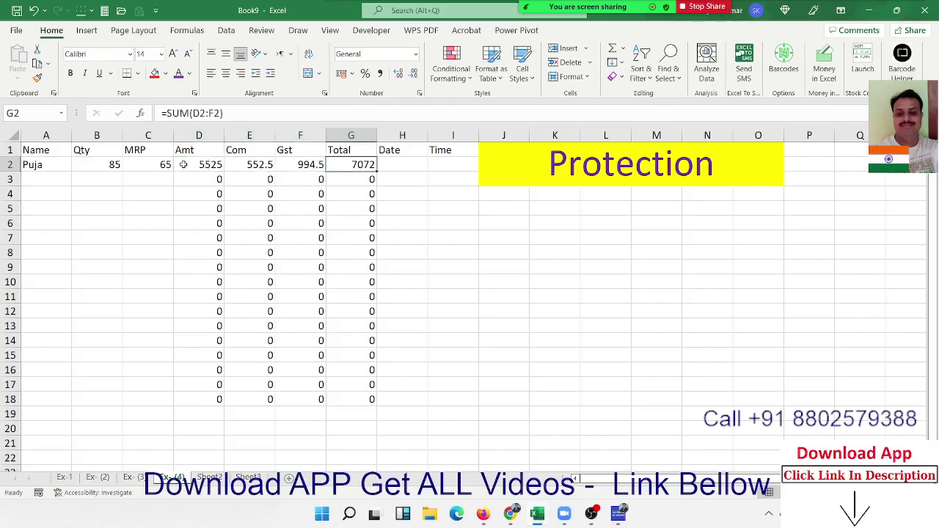
{"action": "key", "text": "Tab"}
{"action": "key", "text": "ctrl+semicolon"}
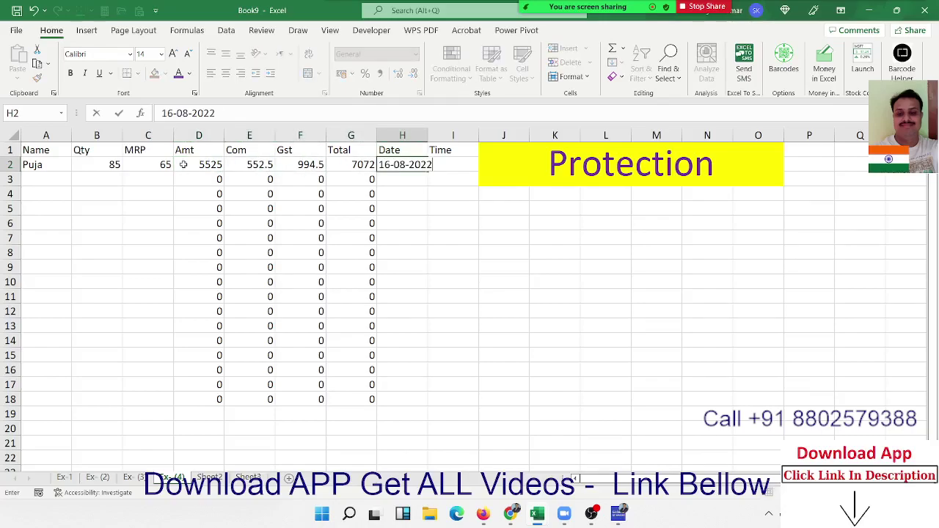
{"action": "key", "text": "Tab"}
{"action": "key", "text": "ctrl+shift+semicolon"}
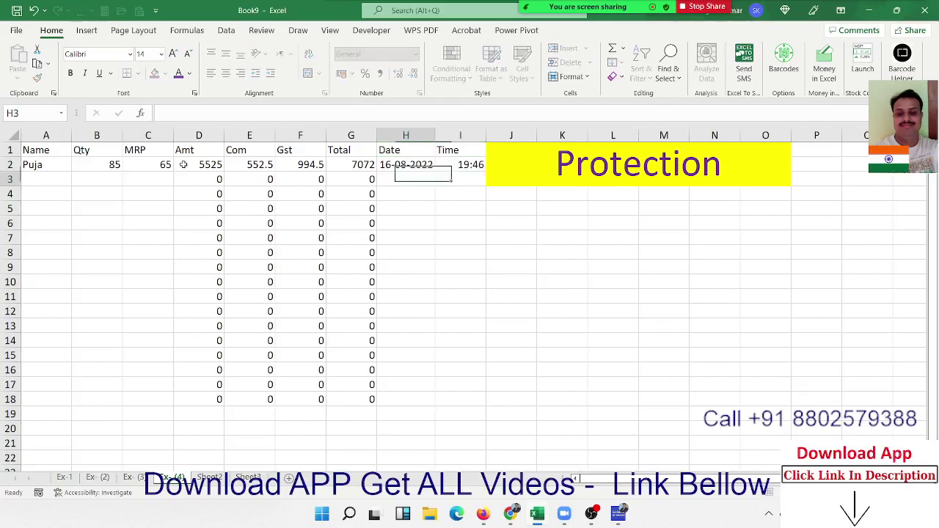
{"action": "key", "text": "Return"}
{"action": "key", "text": "Up"}
{"action": "key", "text": "shift+Right"}
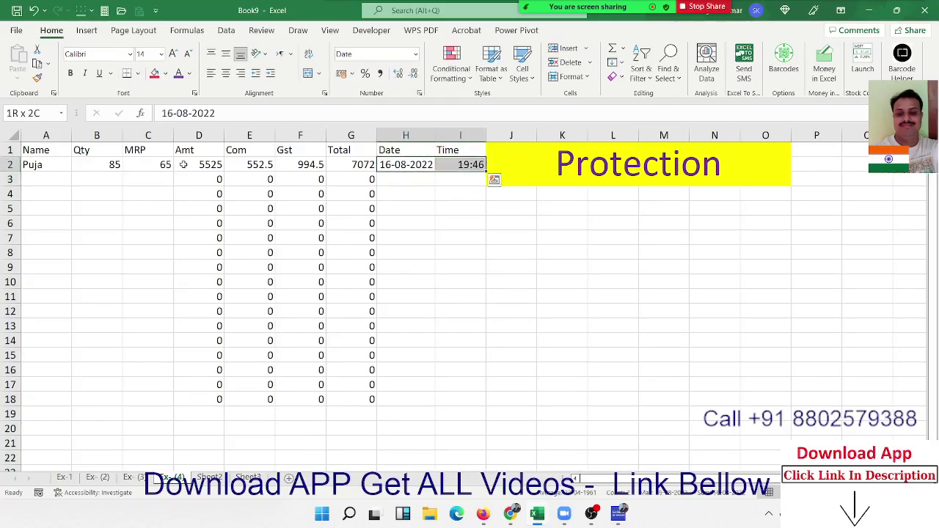
{"action": "key", "text": "Delete"}
Check the MRP value in C2 and the Total formula in G2.
{"action": "key", "text": "Left"}
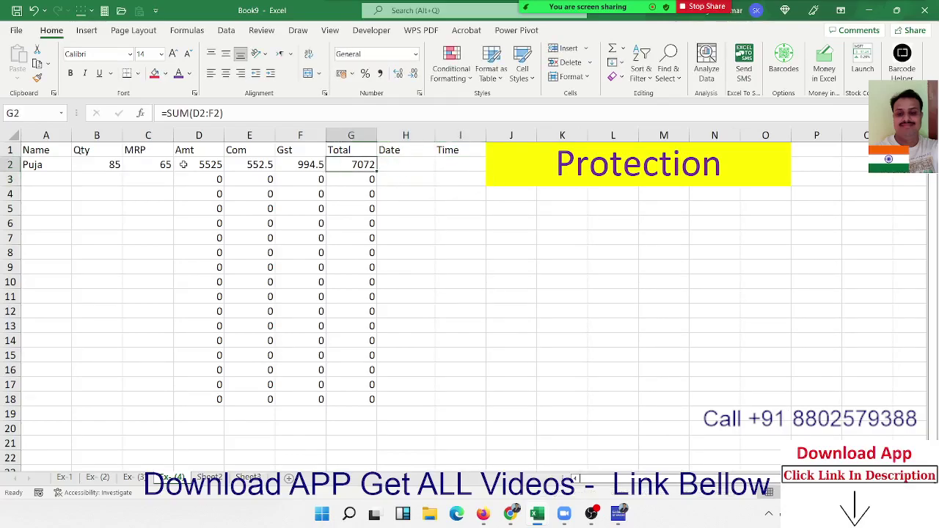
{"action": "left_click", "coordinate": [161, 167]}
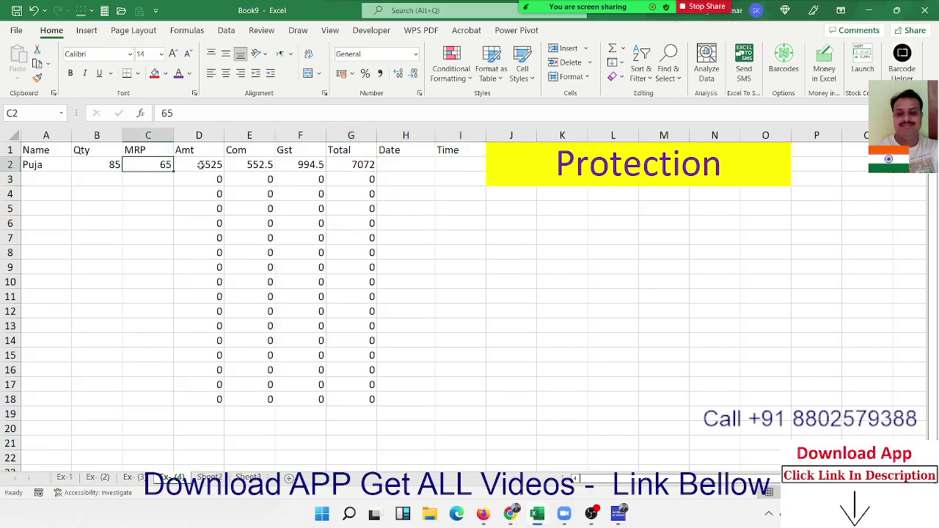
{"action": "left_click", "coordinate": [372, 163]}
{"action": "left_click", "coordinate": [380, 165]}
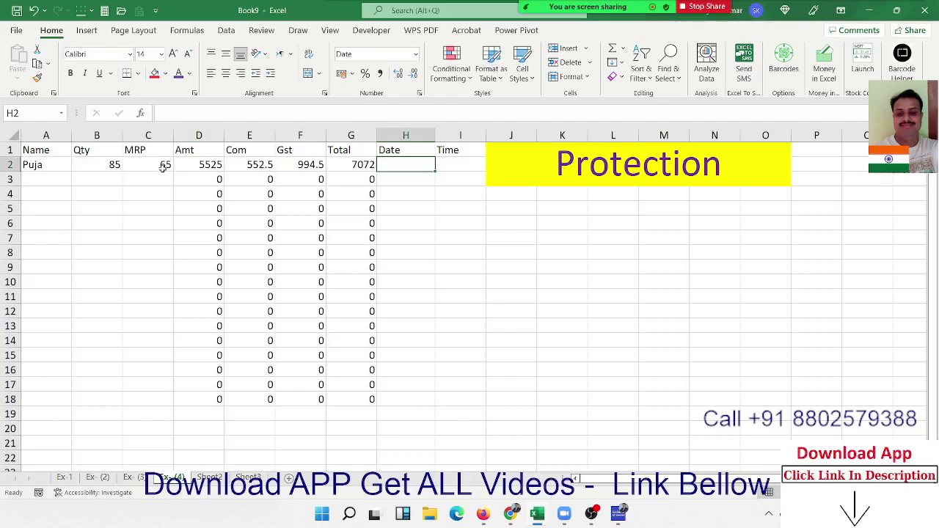
Unlock every cell on the sheet through Format Cells > Protection.
{"action": "left_click_drag", "start_coordinate": [70, 165], "coordinate": [115, 165]}
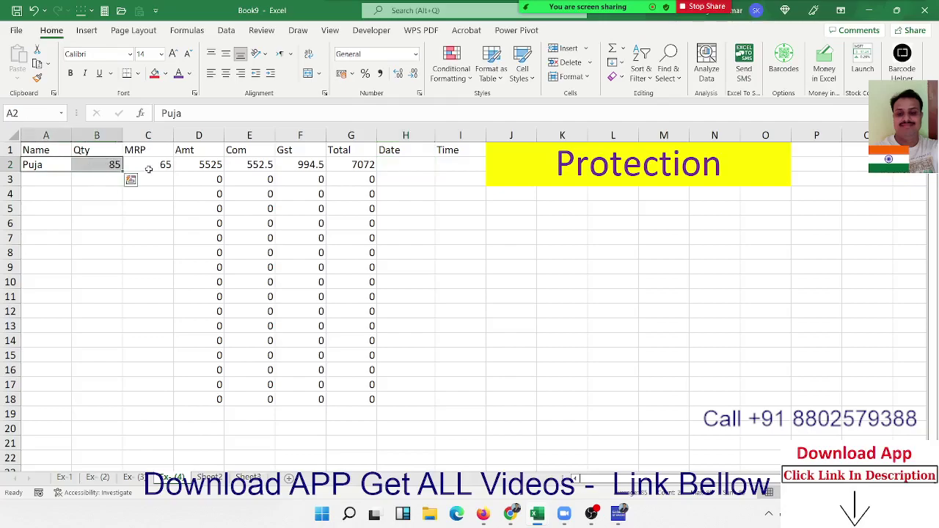
{"action": "left_click", "coordinate": [13, 136]}
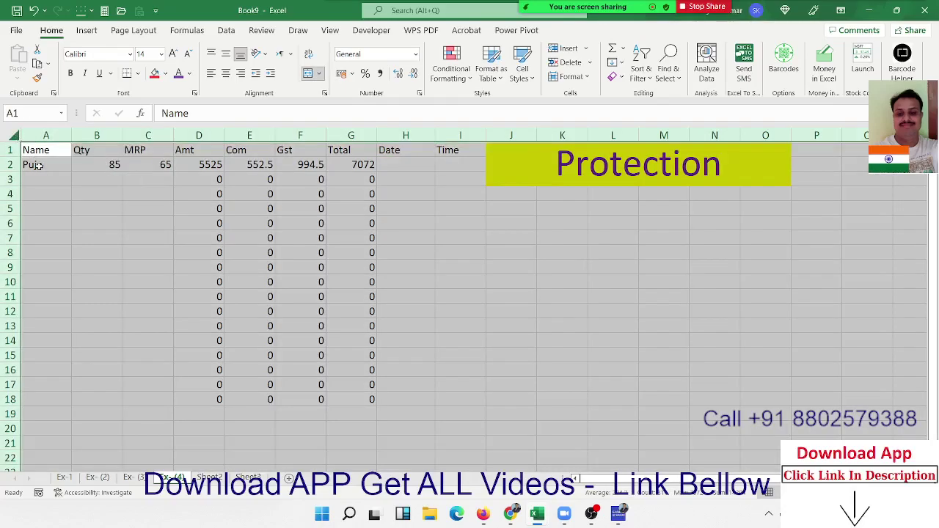
{"action": "right_click", "coordinate": [70, 207]}
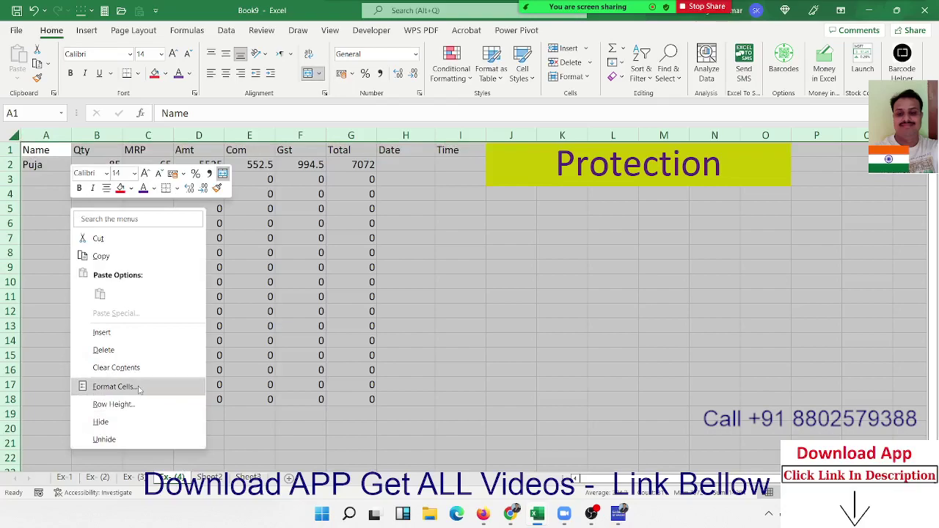
{"action": "left_click", "coordinate": [114, 387]}
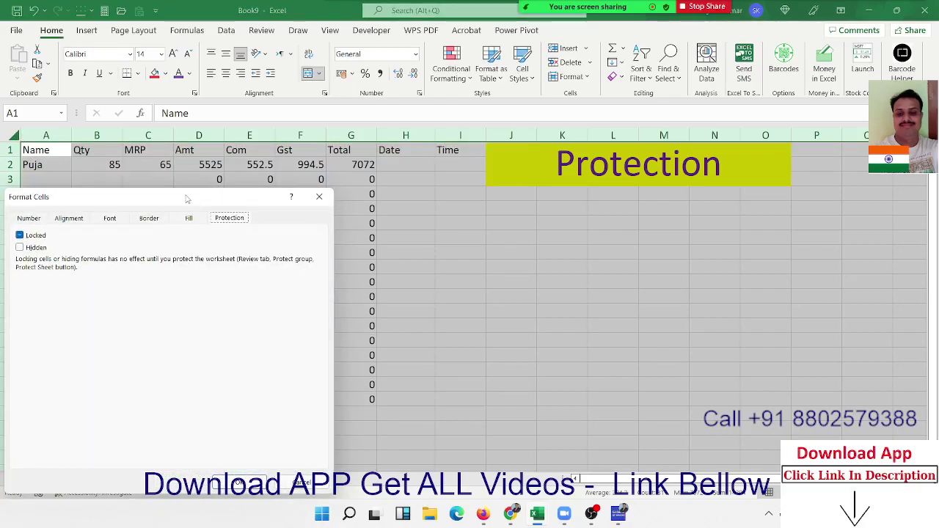
{"action": "left_click_drag", "start_coordinate": [187, 199], "coordinate": [402, 135]}
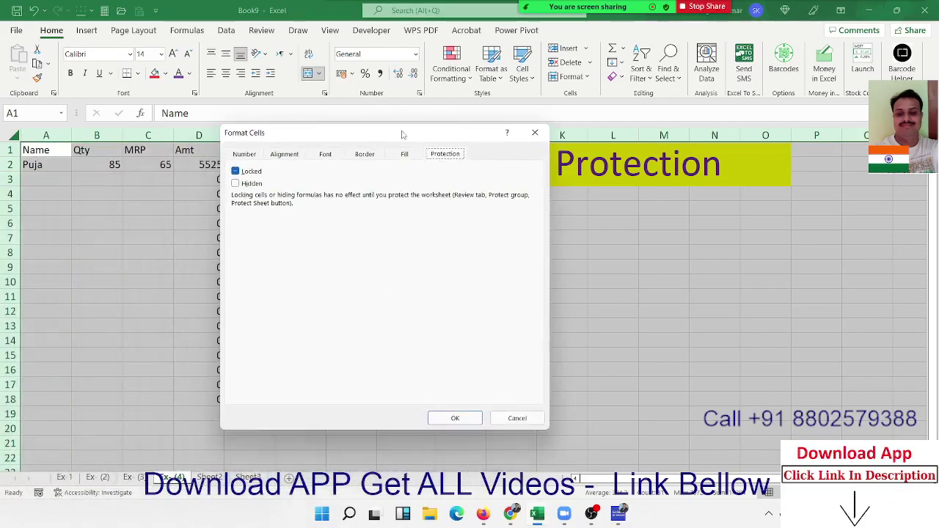
{"action": "left_click", "coordinate": [235, 173]}
{"action": "left_click", "coordinate": [235, 171]}
{"action": "left_click", "coordinate": [455, 418]}
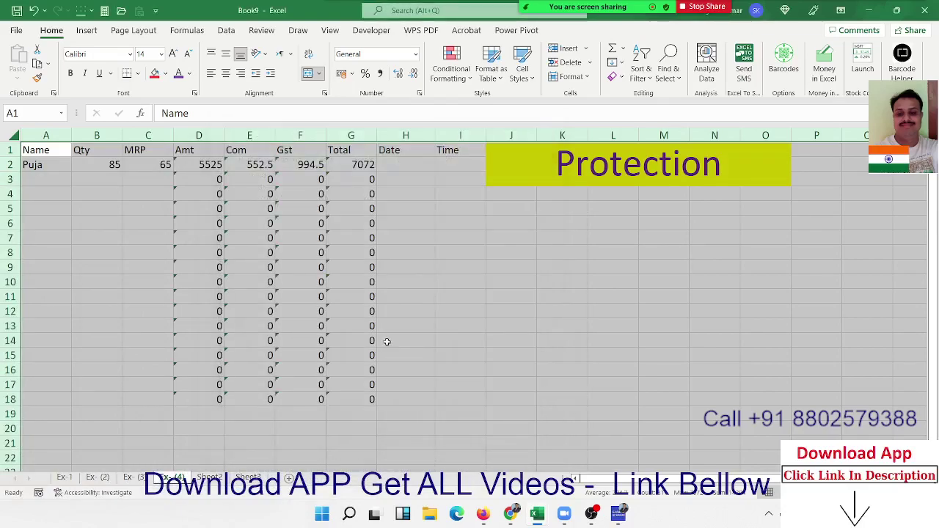
{"action": "left_click", "coordinate": [387, 342]}
Set the formula columns D through G (Amt, Com, Gst, Total) back to Locked.
{"action": "left_click_drag", "start_coordinate": [198, 135], "coordinate": [331, 135]}
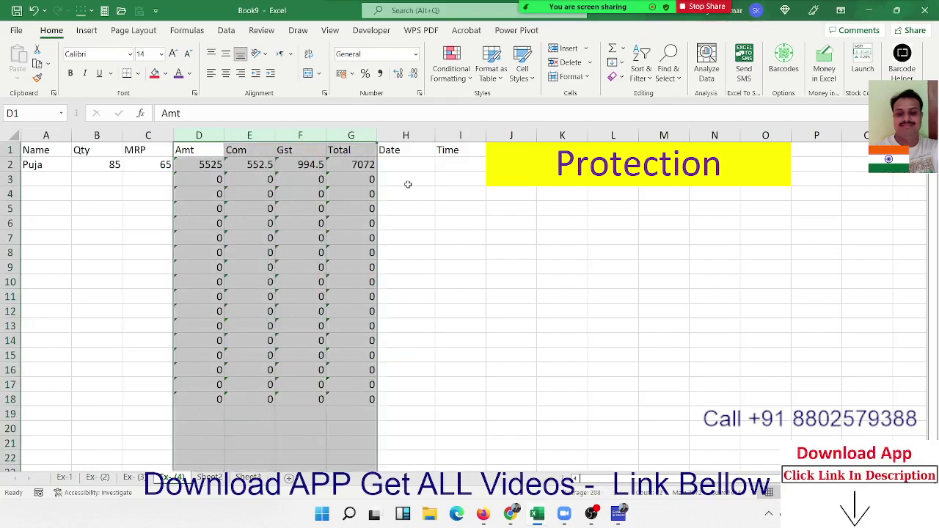
{"action": "right_click", "coordinate": [278, 155]}
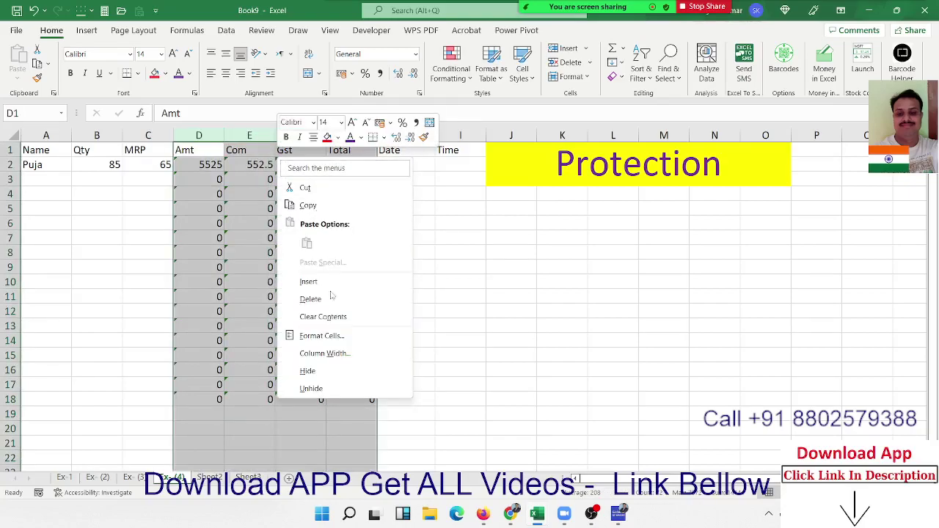
{"action": "left_click", "coordinate": [331, 337]}
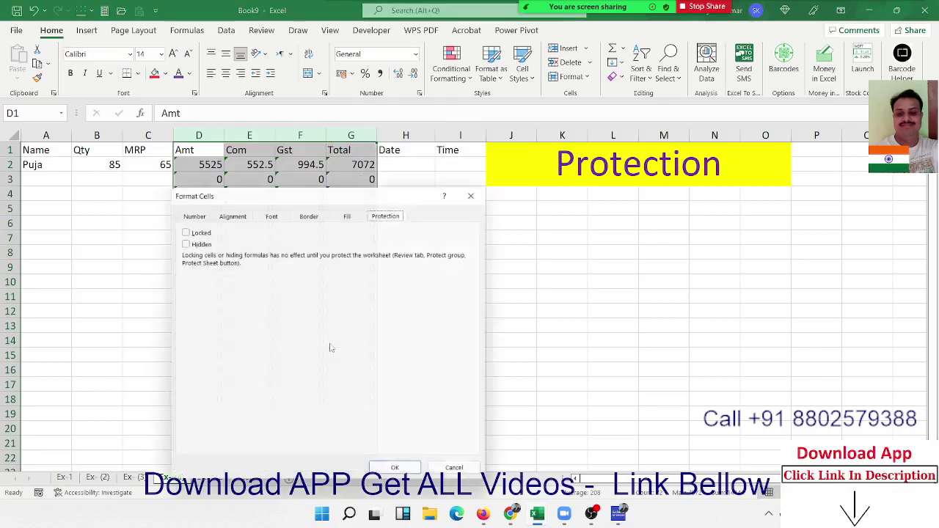
{"action": "left_click", "coordinate": [181, 228]}
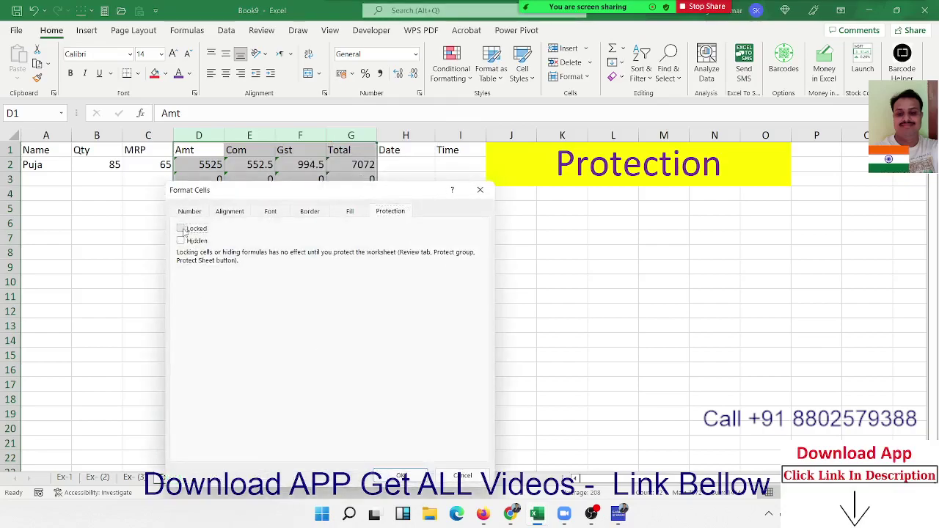
{"action": "left_click", "coordinate": [401, 476]}
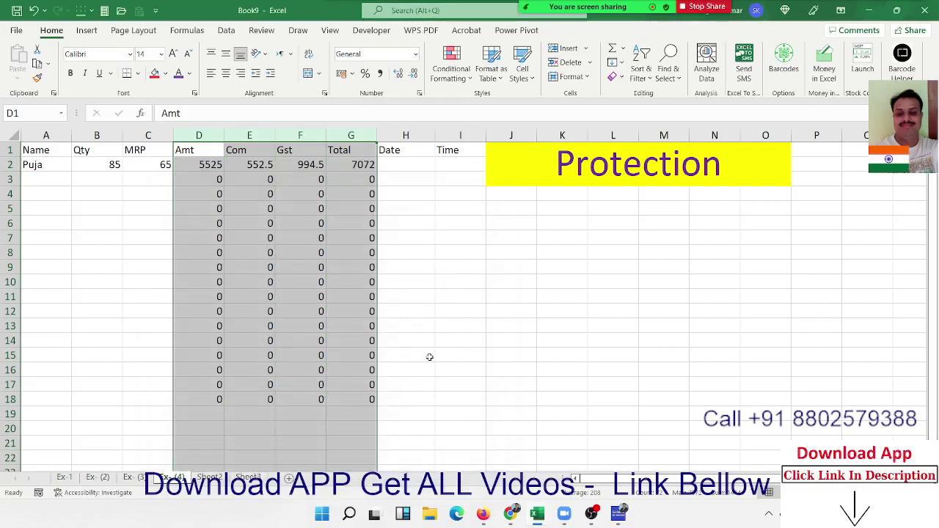
{"action": "left_click", "coordinate": [429, 227]}
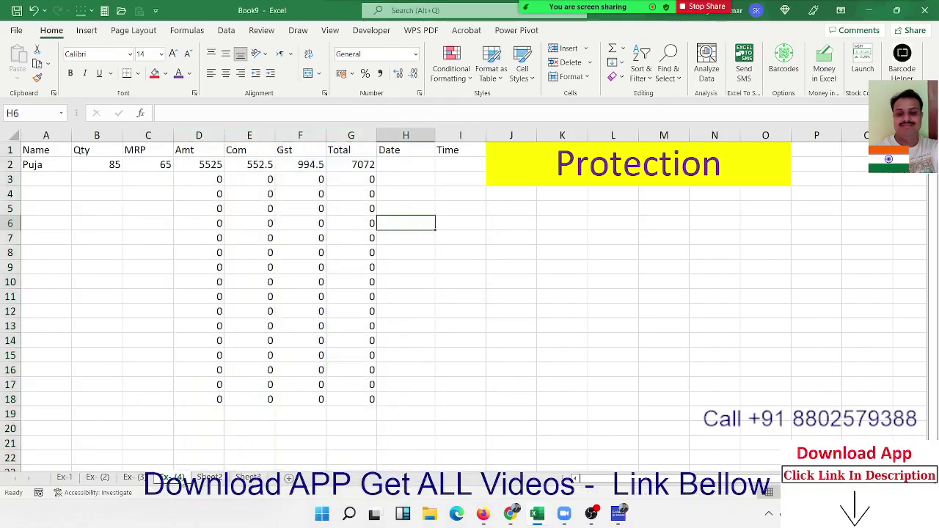
Protect the Ex- (4) sheet with 'Select locked cells' unchecked.
{"action": "right_click", "coordinate": [182, 480]}
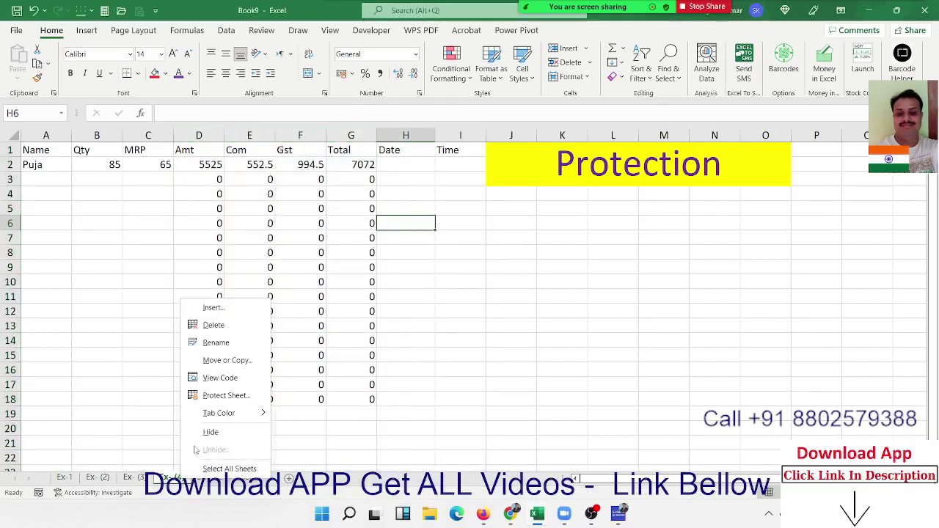
{"action": "left_click", "coordinate": [220, 395]}
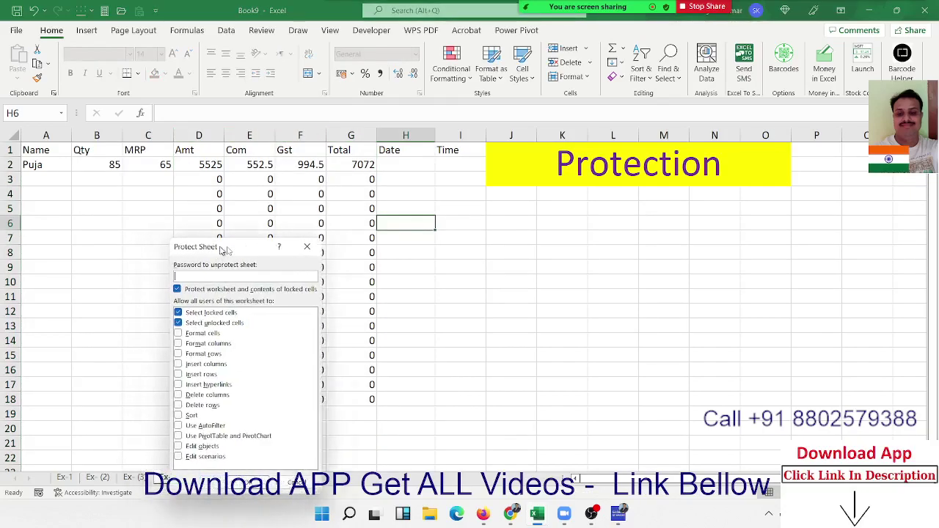
{"action": "left_click_drag", "start_coordinate": [193, 250], "coordinate": [482, 219]}
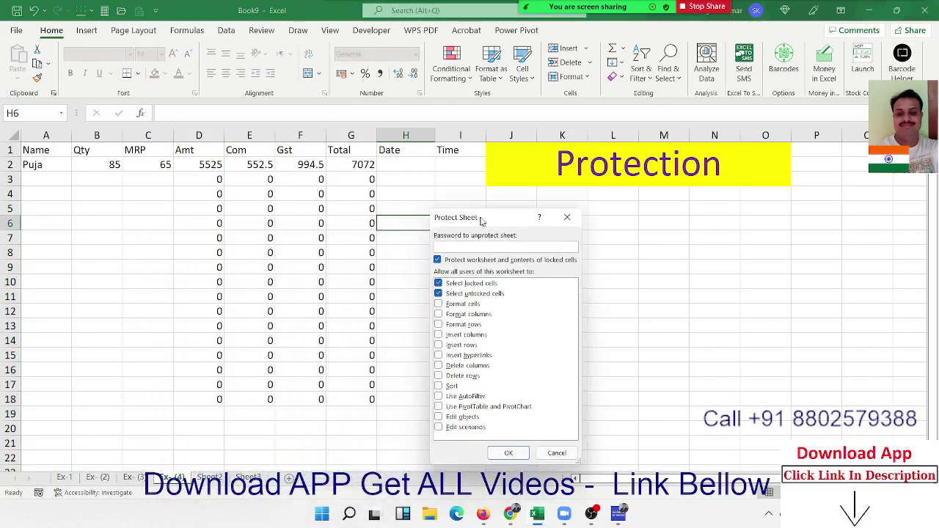
{"action": "left_click", "coordinate": [440, 283]}
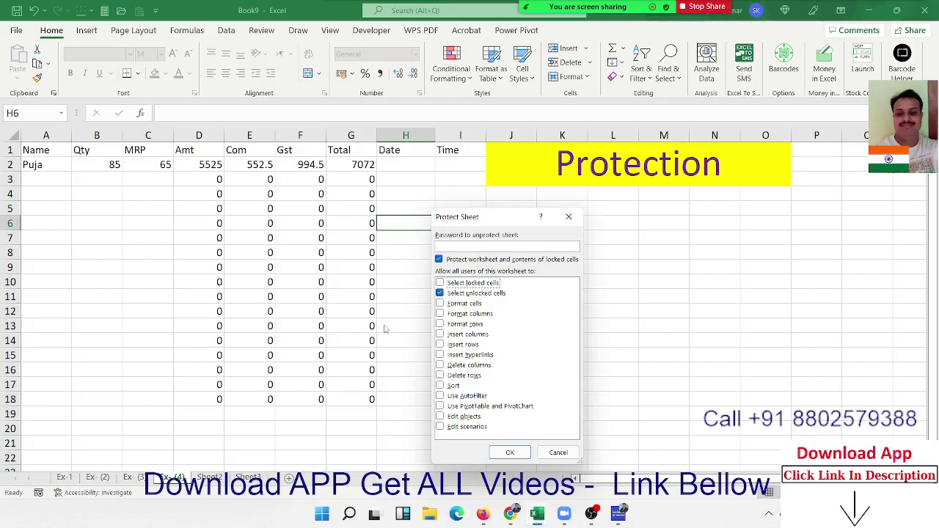
{"action": "left_click", "coordinate": [512, 453]}
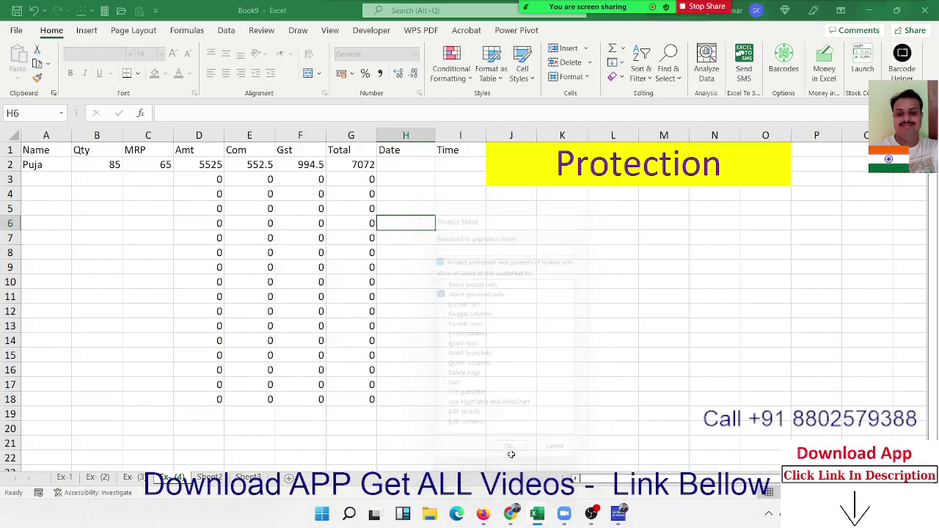
Enter a customer name, Qty 78 and MRP 98 in row 3.
{"action": "left_click", "coordinate": [63, 176]}
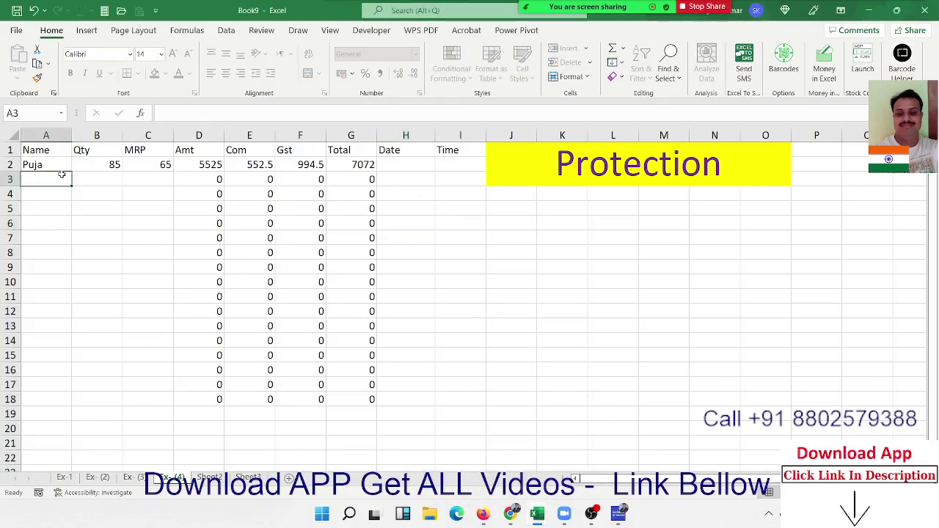
{"action": "type", "text": "Neera"}
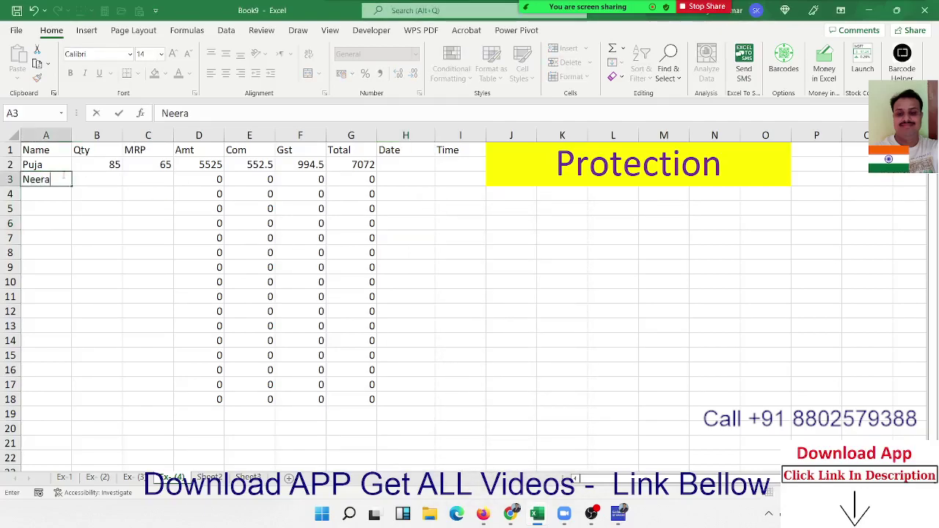
{"action": "type", "text": "j"}
{"action": "key", "text": "Tab"}
{"action": "type", "text": "78"}
{"action": "key", "text": "Tab"}
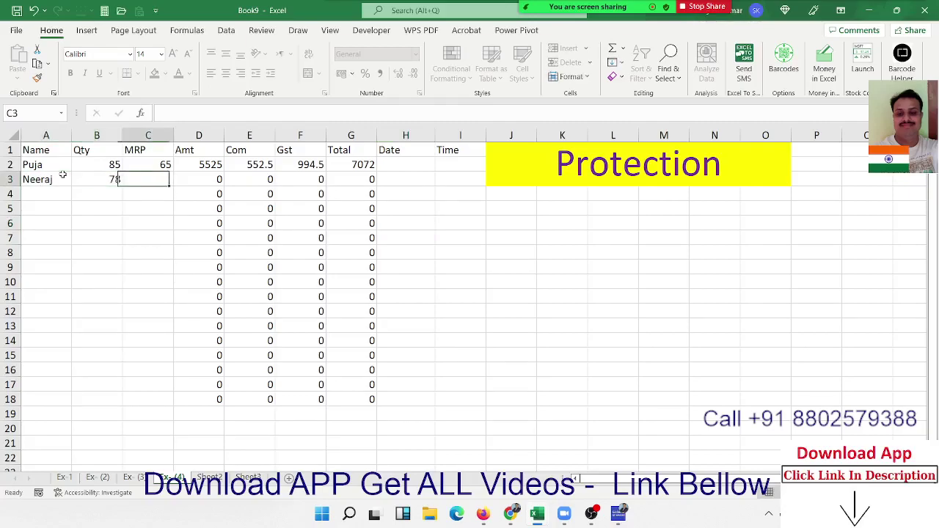
{"action": "type", "text": "98"}
{"action": "key", "text": "Tab"}
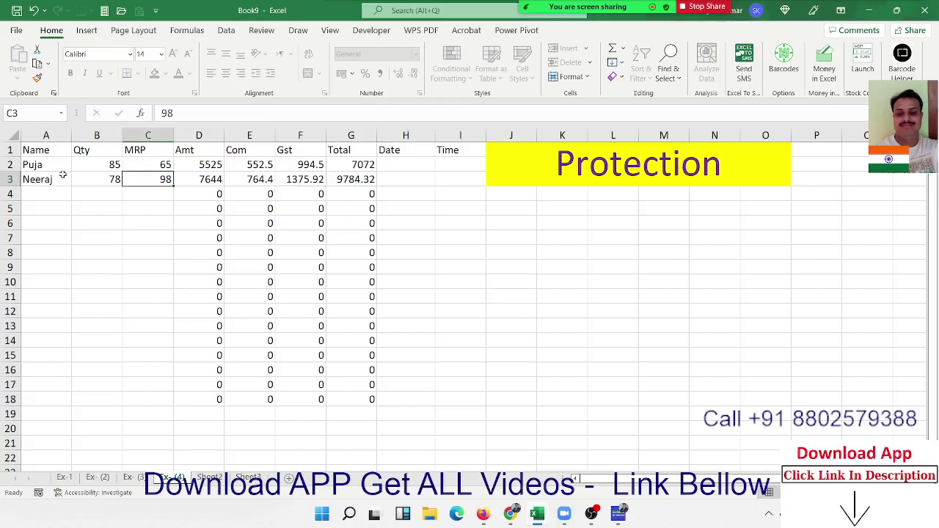
Test a 'Name' label in J7 and delete it, then copy the sheet as Ex- (5).
{"action": "right_click", "coordinate": [178, 478]}
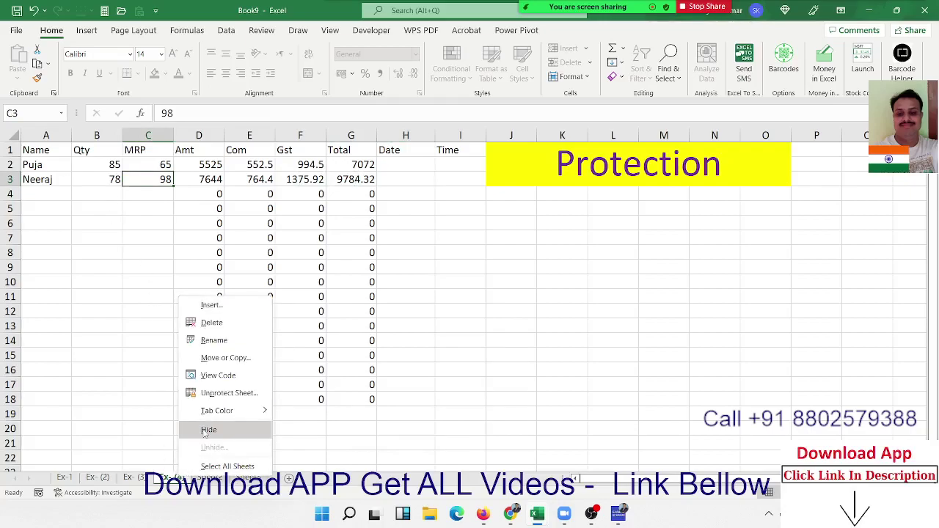
{"action": "left_click", "coordinate": [560, 249]}
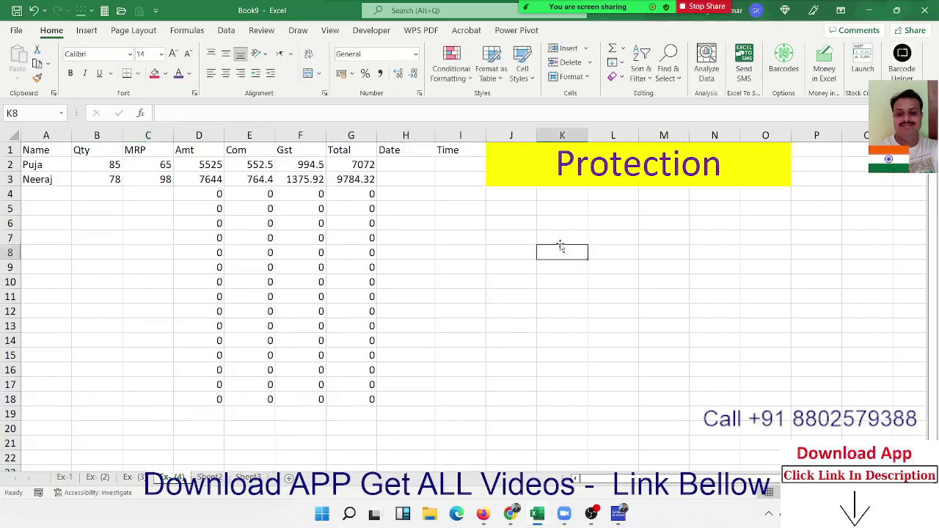
{"action": "left_click", "coordinate": [518, 238]}
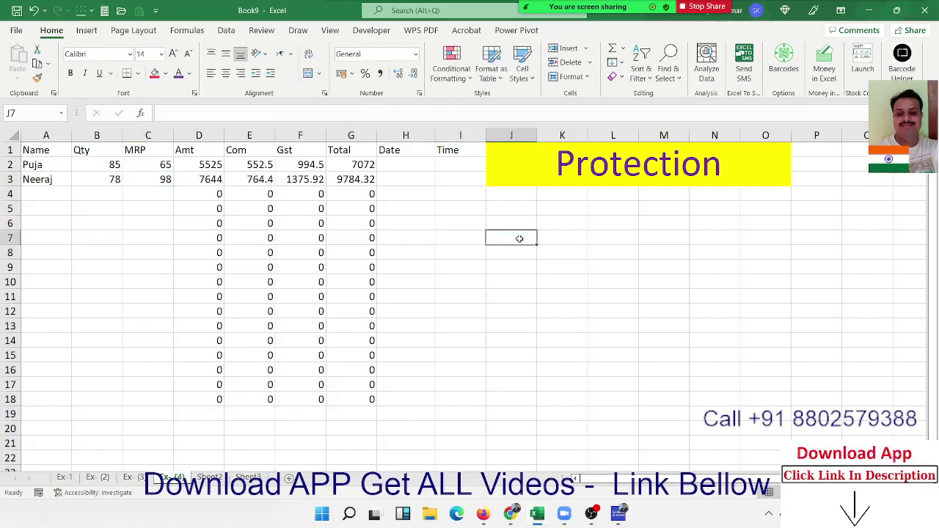
{"action": "type", "text": "Na"}
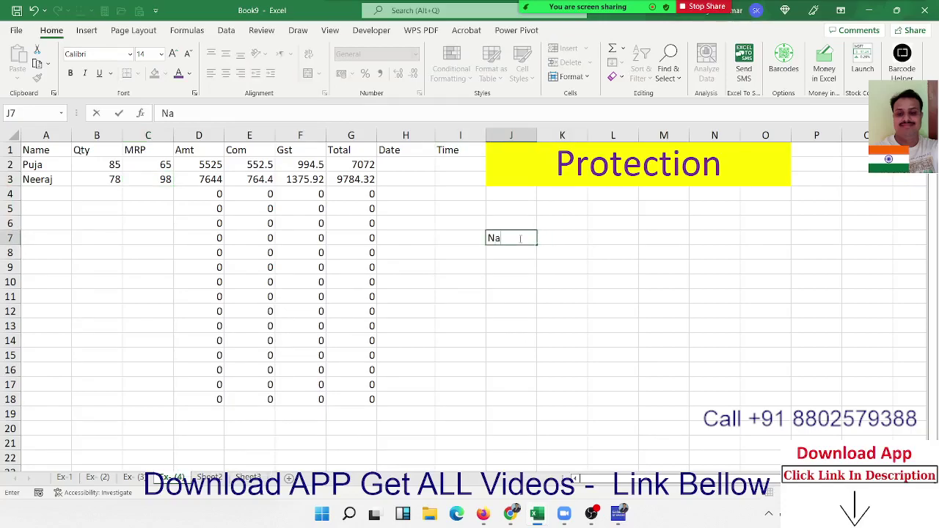
{"action": "type", "text": "me"}
{"action": "key", "text": "Return"}
{"action": "key", "text": "Right"}
{"action": "key", "text": "Down"}
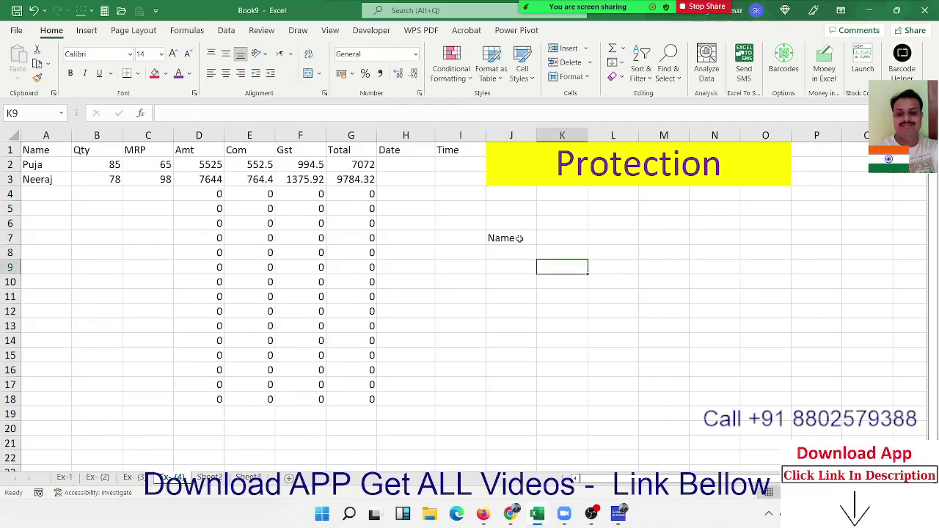
{"action": "left_click", "coordinate": [518, 238]}
{"action": "key", "text": "Delete"}
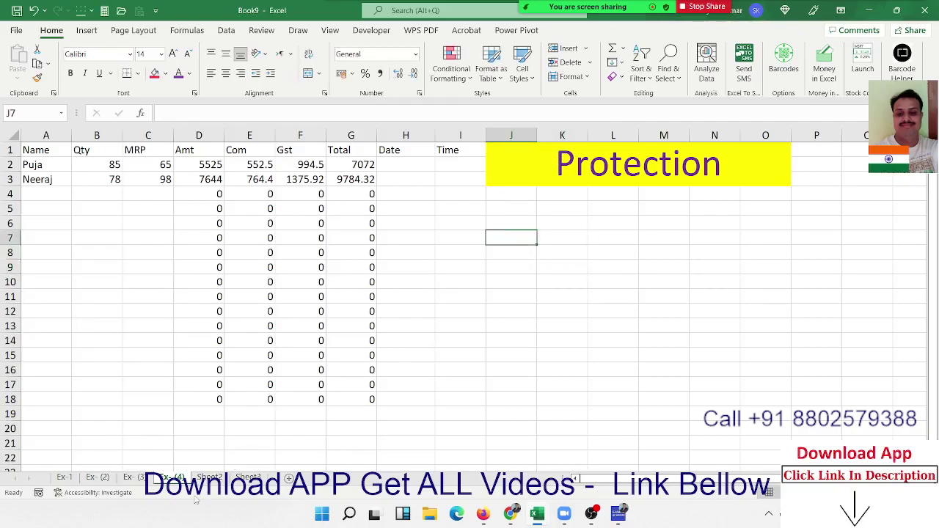
{"action": "left_click_drag", "start_coordinate": [183, 478], "coordinate": [235, 477]}
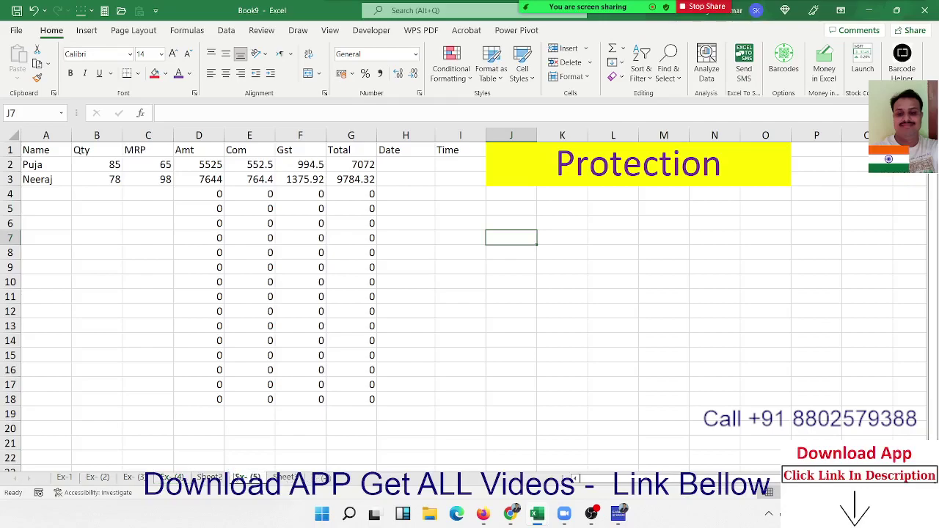
Clear All from columns A through I on Ex- (5).
{"action": "left_click", "coordinate": [210, 477]}
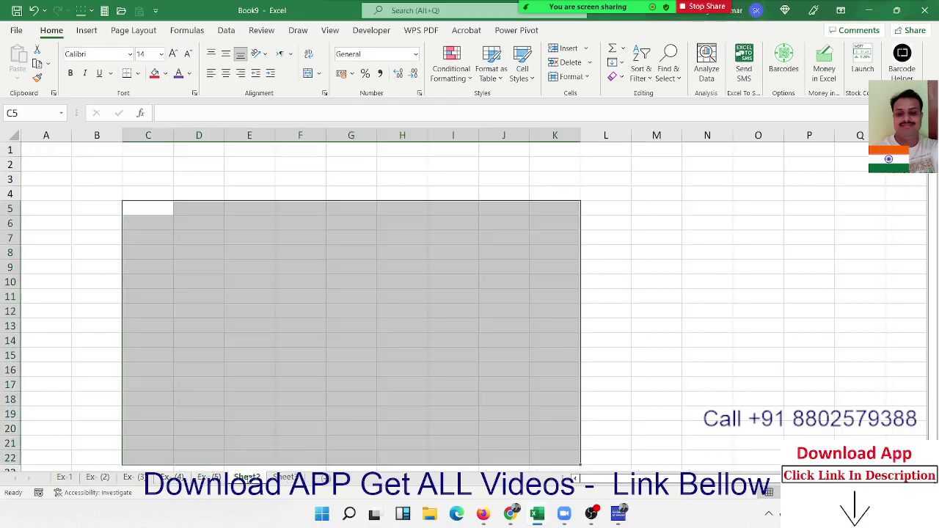
{"action": "left_click", "coordinate": [210, 478]}
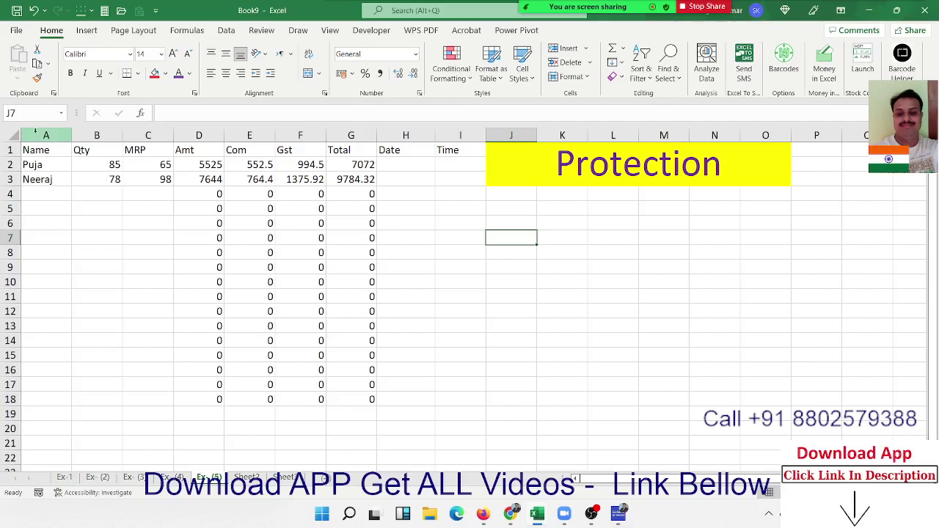
{"action": "left_click_drag", "start_coordinate": [35, 135], "coordinate": [460, 135]}
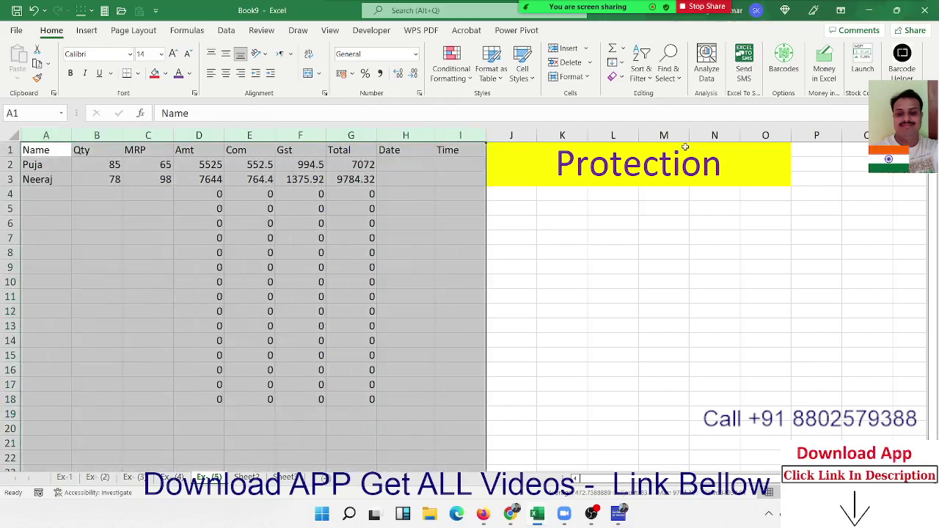
{"action": "left_click", "coordinate": [617, 77]}
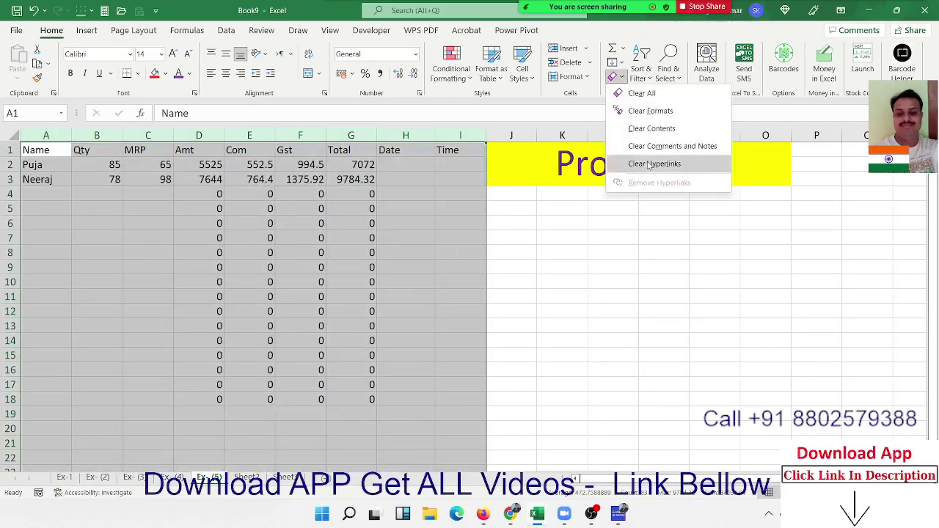
{"action": "left_click", "coordinate": [649, 164]}
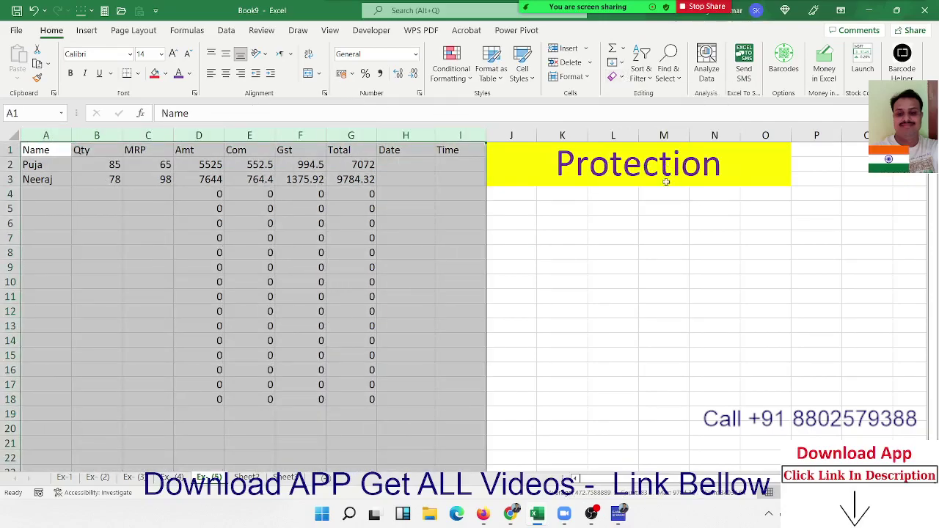
{"action": "left_click", "coordinate": [624, 78]}
{"action": "left_click", "coordinate": [628, 97]}
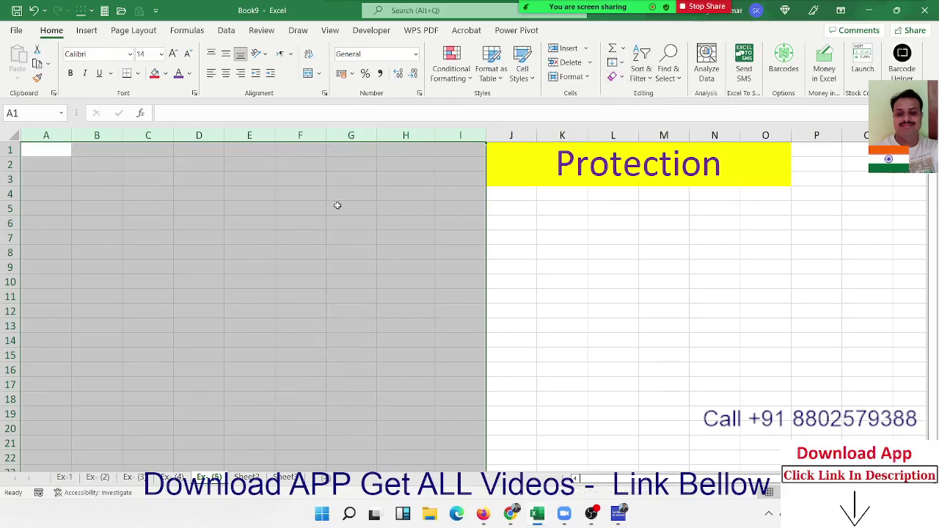
{"action": "left_click", "coordinate": [305, 195]}
Change the Locked protection setting for every cell on the sheet.
{"action": "left_click", "coordinate": [13, 136]}
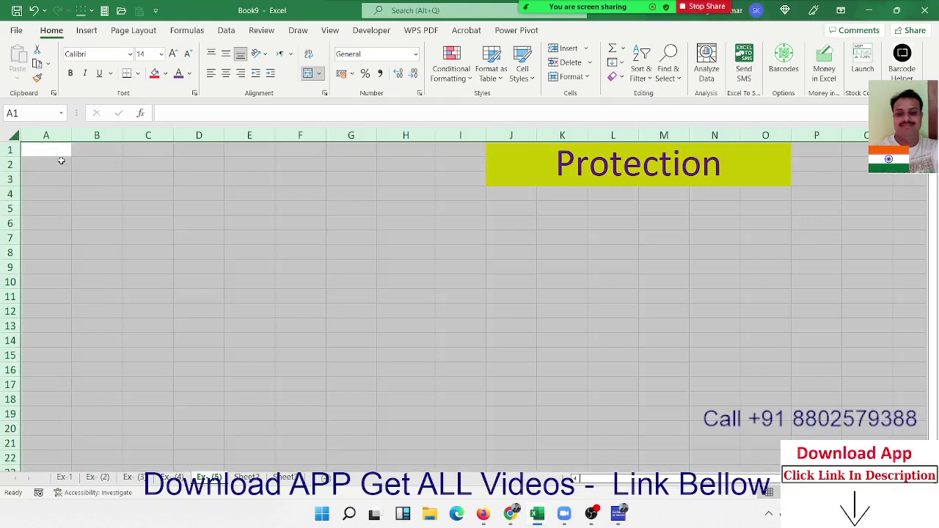
{"action": "right_click", "coordinate": [61, 159]}
{"action": "left_click", "coordinate": [110, 339]}
{"action": "left_click", "coordinate": [27, 227]}
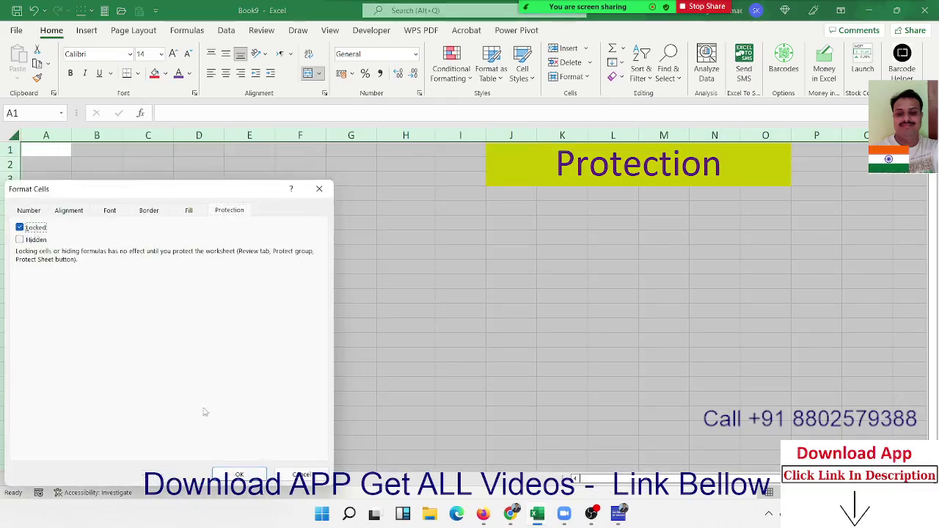
{"action": "left_click", "coordinate": [239, 474]}
{"action": "left_click", "coordinate": [411, 296]}
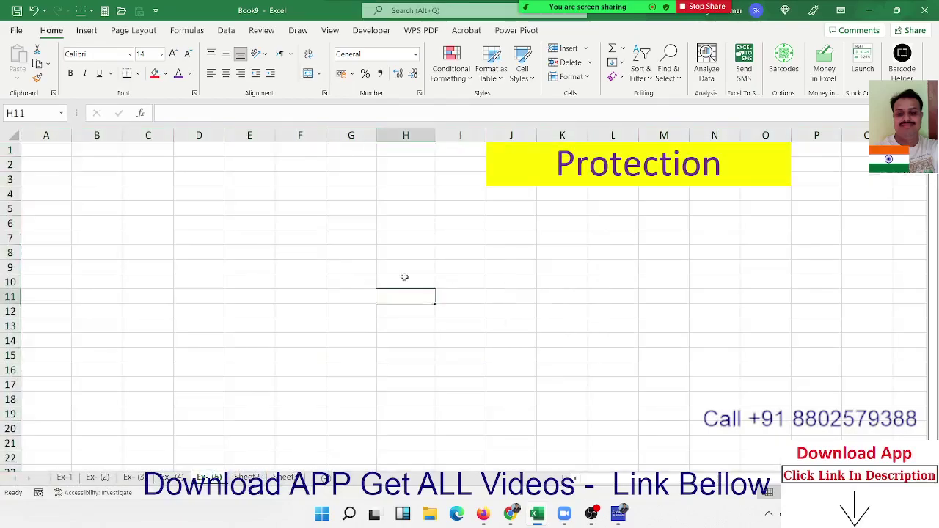
Type the form labels Name in C7, City in D9 and Marks in E11.
{"action": "left_click", "coordinate": [158, 233]}
{"action": "right_click", "coordinate": [174, 236]}
{"action": "key", "text": "Escape"}
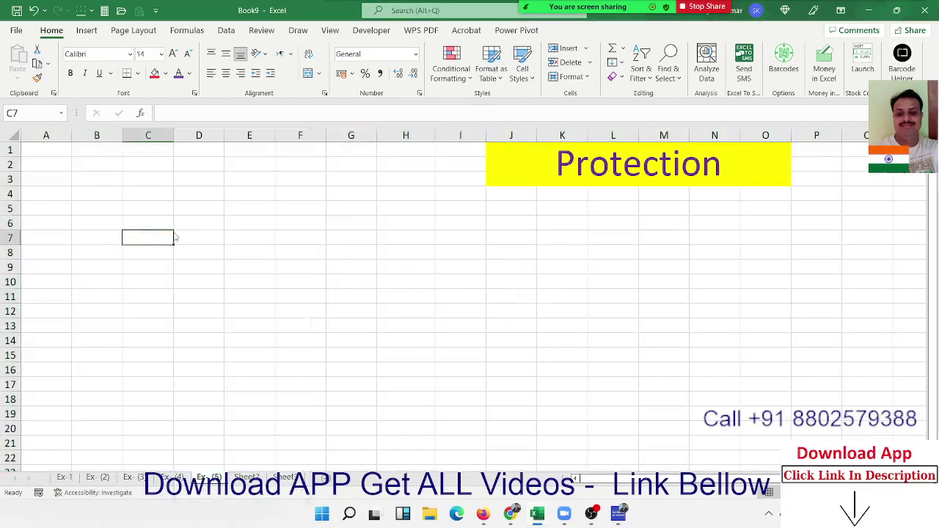
{"action": "type", "text": "Na"}
{"action": "type", "text": "me"}
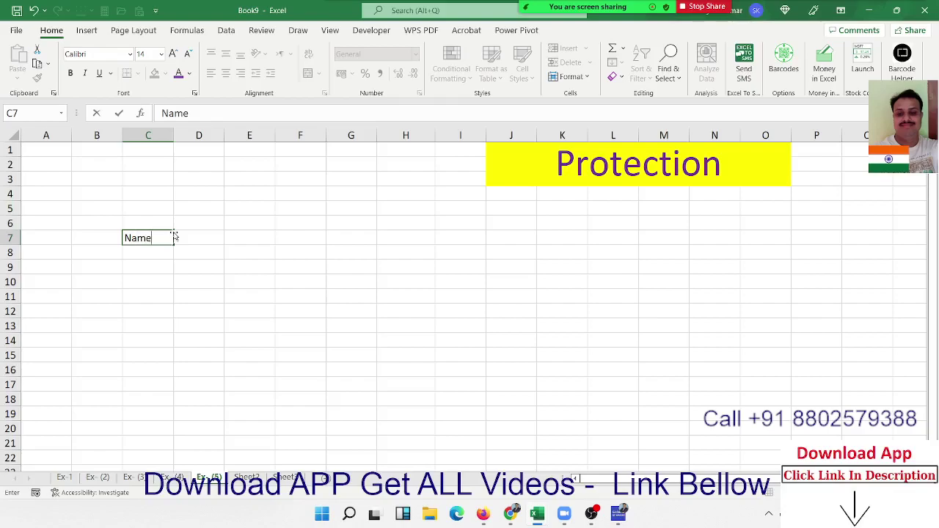
{"action": "left_click", "coordinate": [175, 236]}
{"action": "key", "text": "Down"}
{"action": "key", "text": "Down"}
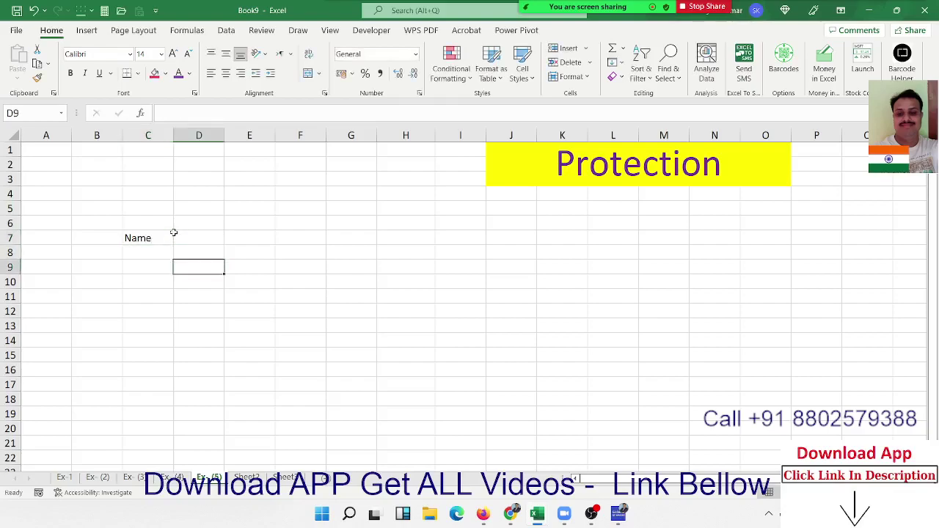
{"action": "type", "text": "City"}
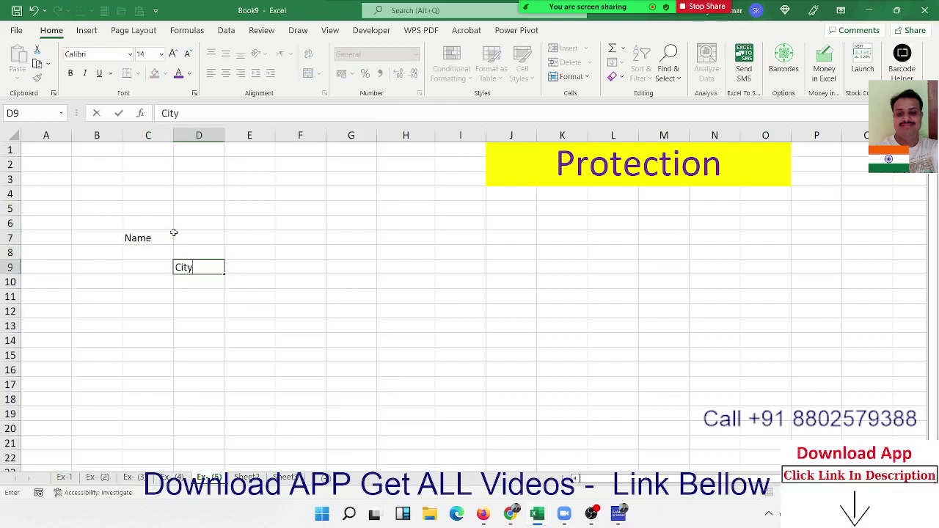
{"action": "key", "text": "Down"}
{"action": "key", "text": "Down"}
{"action": "key", "text": "Right"}
{"action": "type", "text": "Ma"}
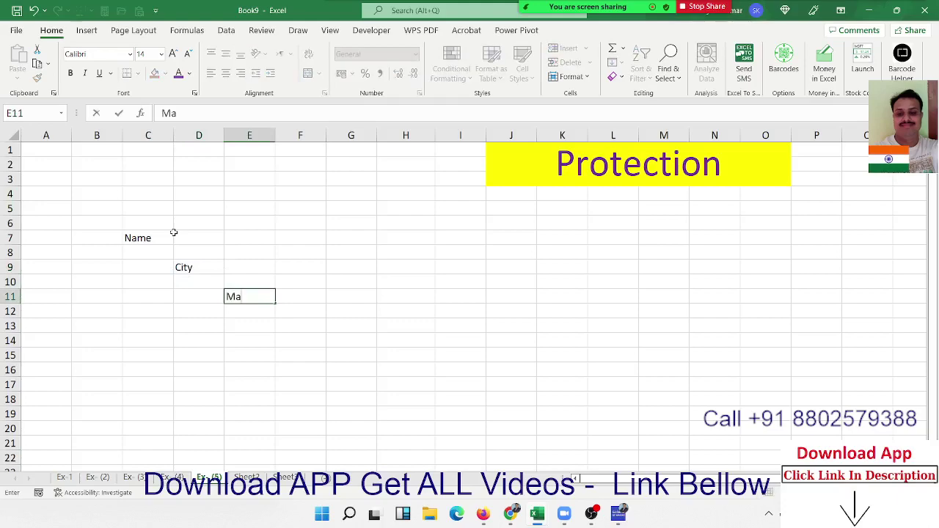
{"action": "type", "text": "rks"}
{"action": "left_click", "coordinate": [177, 241]}
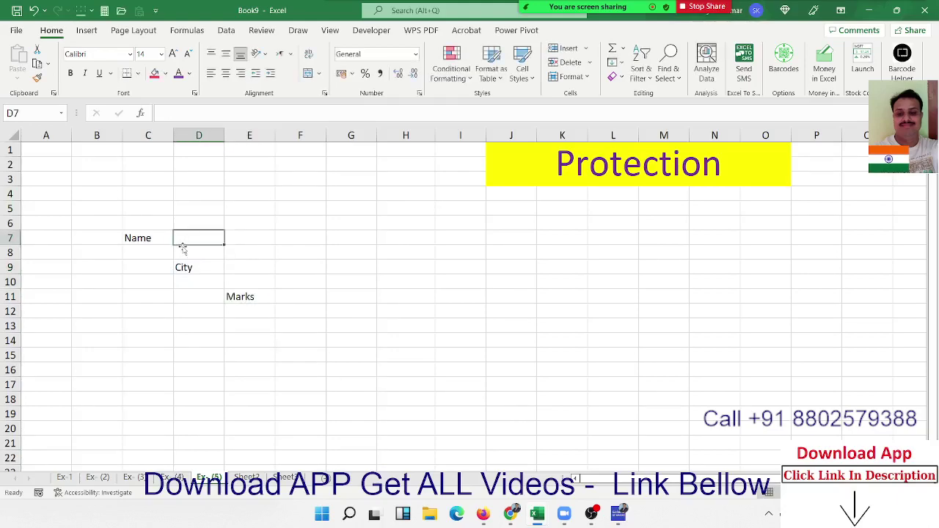
{"action": "left_click", "coordinate": [252, 266], "text": "ctrl"}
Unlock the three input cells D7, E9 and F11 in Format Cells > Protection.
{"action": "left_click", "coordinate": [300, 296], "text": "ctrl"}
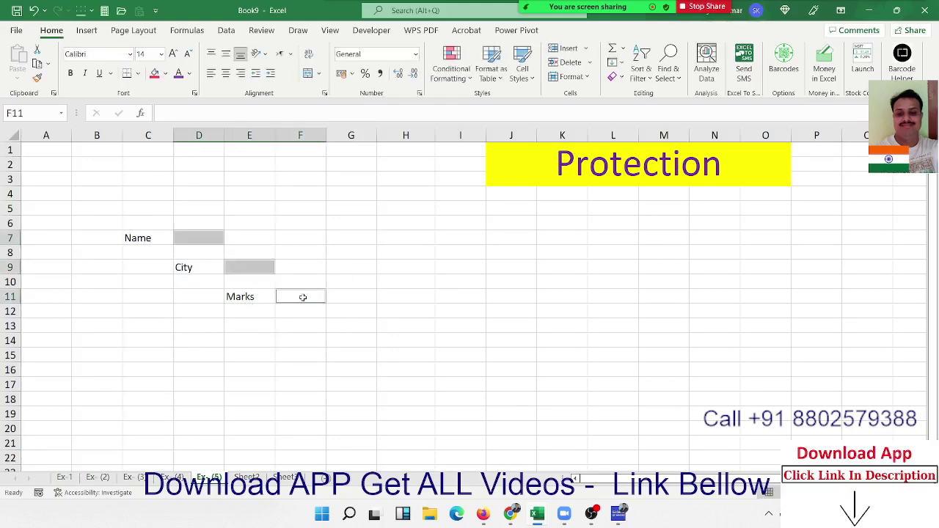
{"action": "right_click", "coordinate": [304, 296]}
{"action": "left_click", "coordinate": [394, 439]}
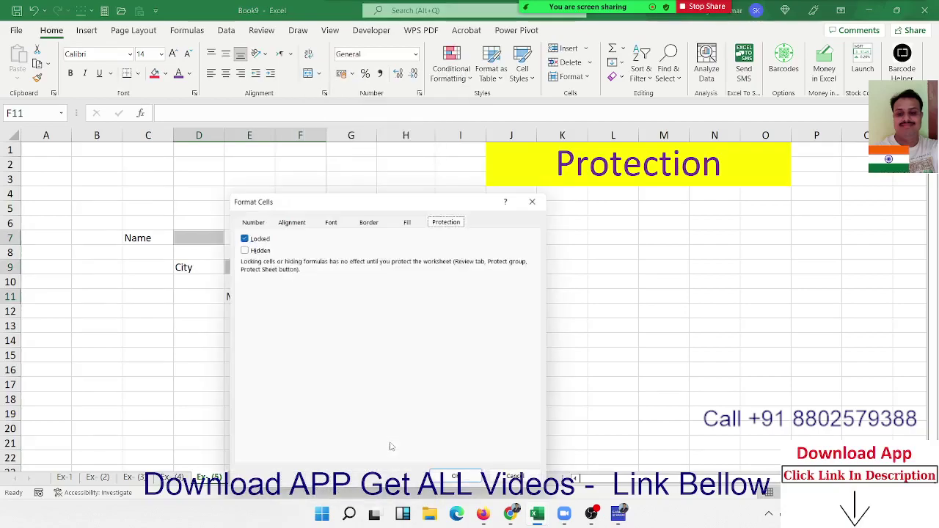
{"action": "left_click", "coordinate": [245, 236]}
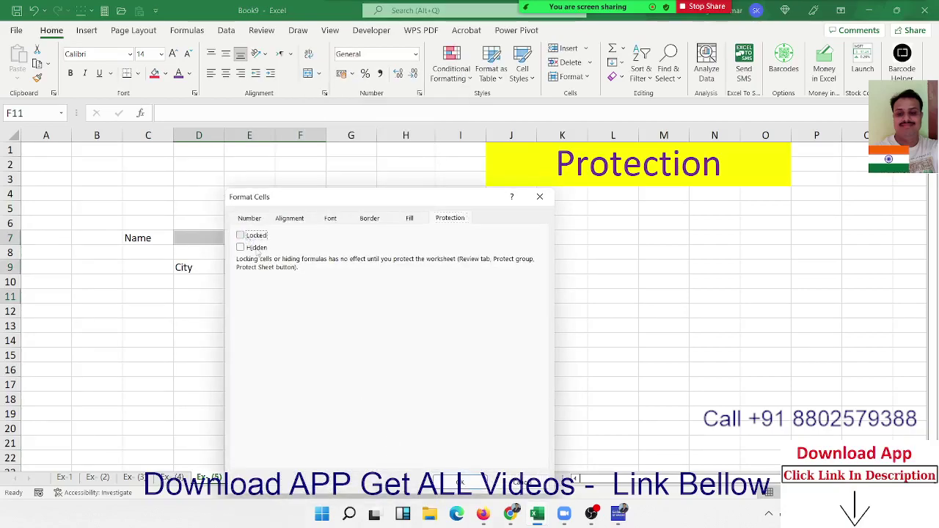
{"action": "left_click", "coordinate": [466, 482]}
{"action": "left_click", "coordinate": [398, 381]}
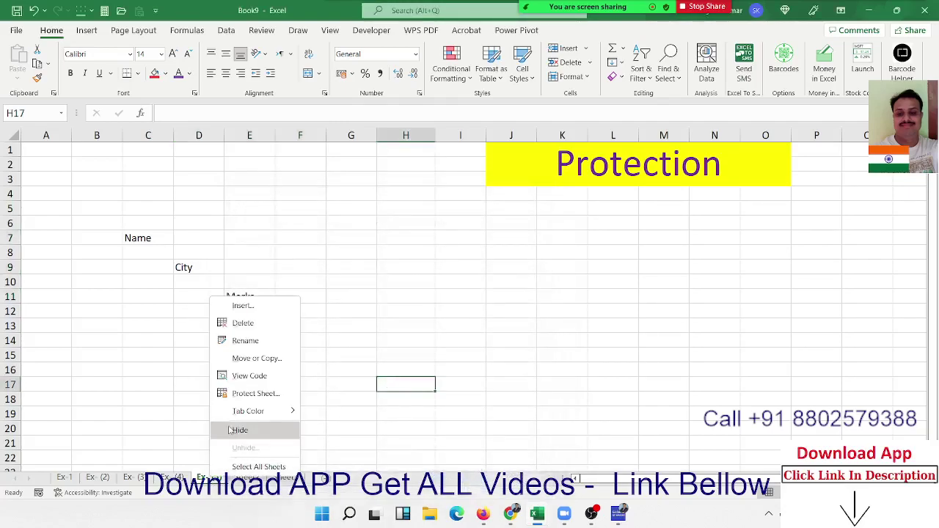
Review the Protect Sheet options and cancel without protecting.
{"action": "left_click", "coordinate": [246, 393]}
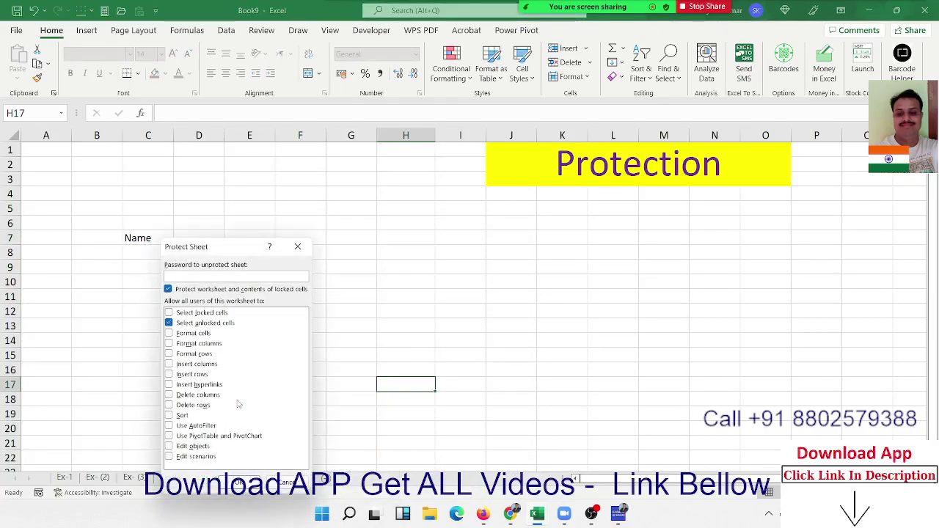
{"action": "left_click", "coordinate": [168, 313]}
{"action": "left_click_drag", "start_coordinate": [188, 247], "coordinate": [360, 181]}
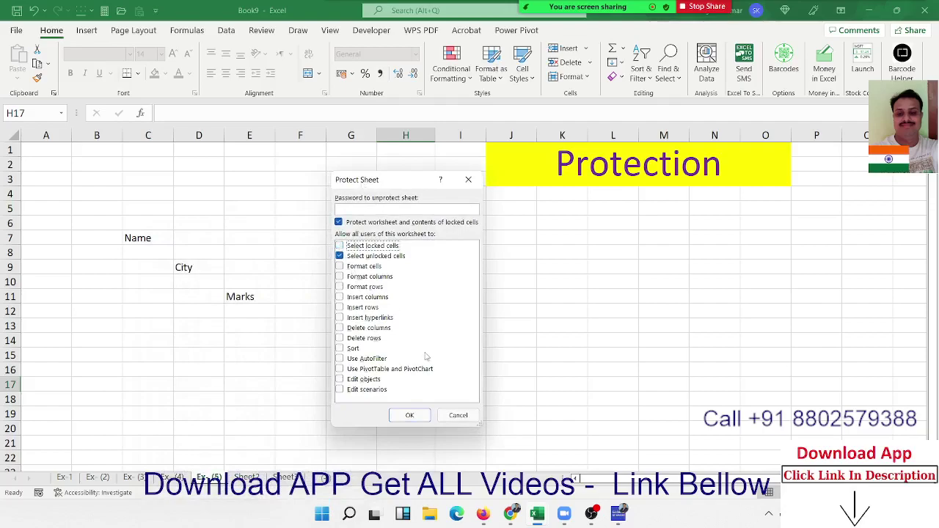
{"action": "left_click", "coordinate": [462, 416]}
Fill the input cells D7, E9 and F11 with yellow.
{"action": "left_click", "coordinate": [320, 296]}
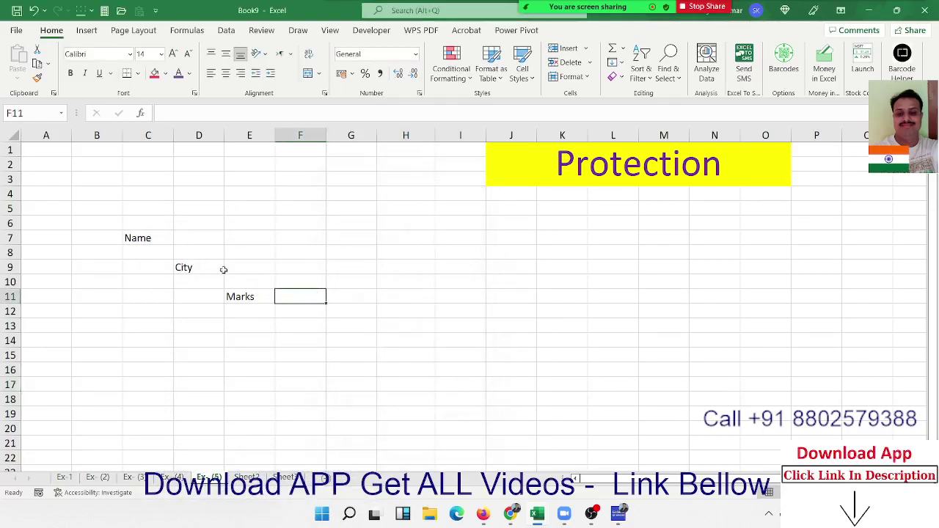
{"action": "left_click", "coordinate": [231, 264], "text": "ctrl"}
{"action": "left_click", "coordinate": [189, 236], "text": "ctrl"}
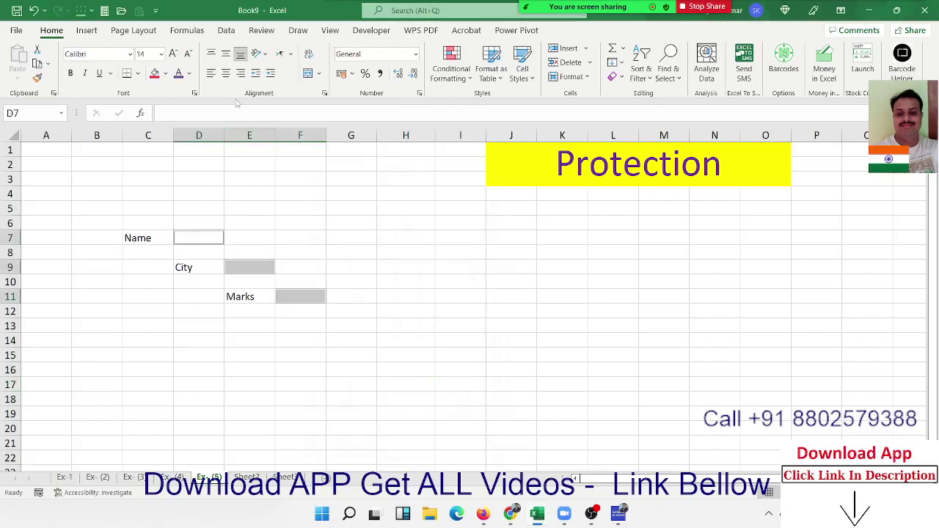
{"action": "left_click", "coordinate": [166, 73]}
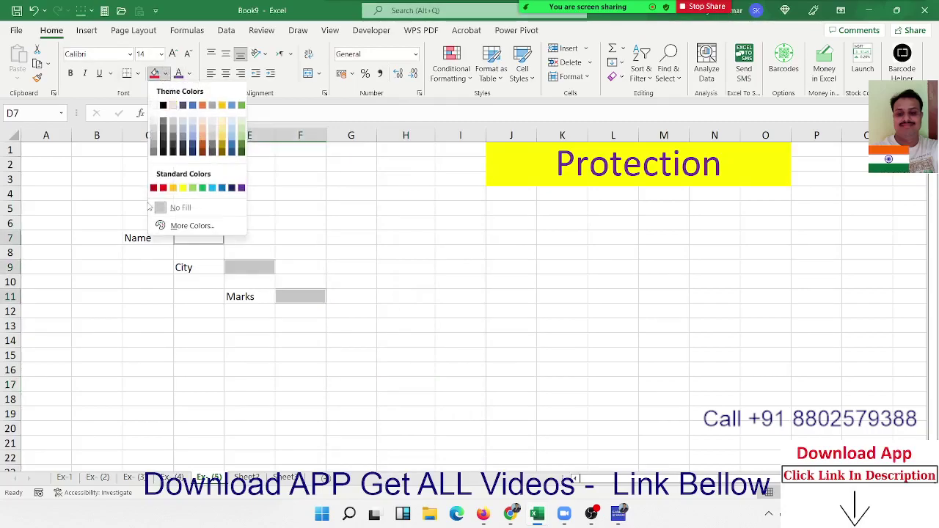
{"action": "left_click", "coordinate": [182, 188]}
Check the protection settings of the yellow input cells and of cell I10.
{"action": "right_click", "coordinate": [206, 237]}
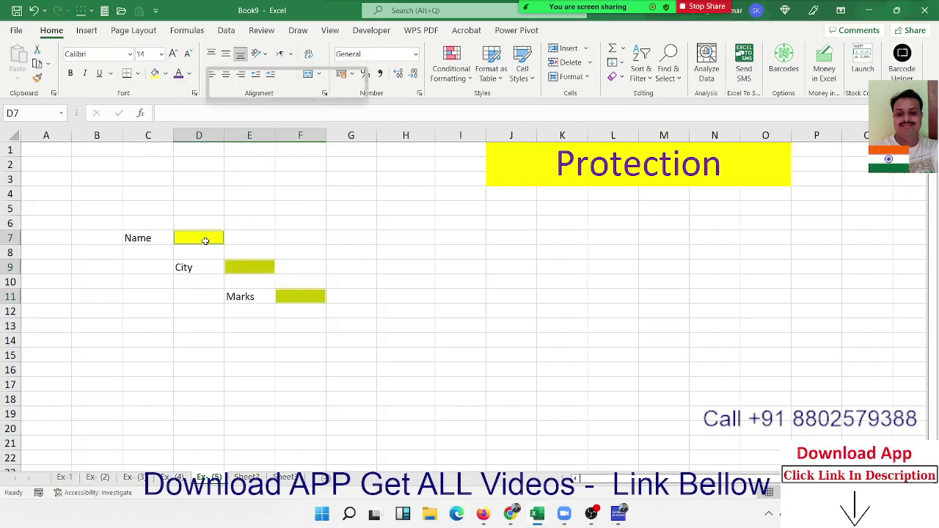
{"action": "left_click", "coordinate": [251, 436]}
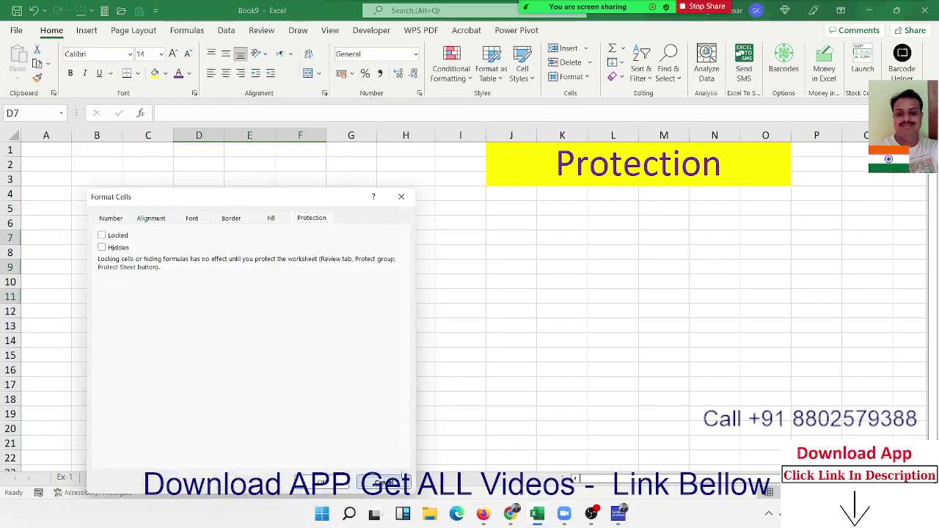
{"action": "left_click", "coordinate": [385, 481]}
{"action": "left_click", "coordinate": [446, 282]}
{"action": "right_click", "coordinate": [449, 281]}
{"action": "left_click", "coordinate": [492, 435]}
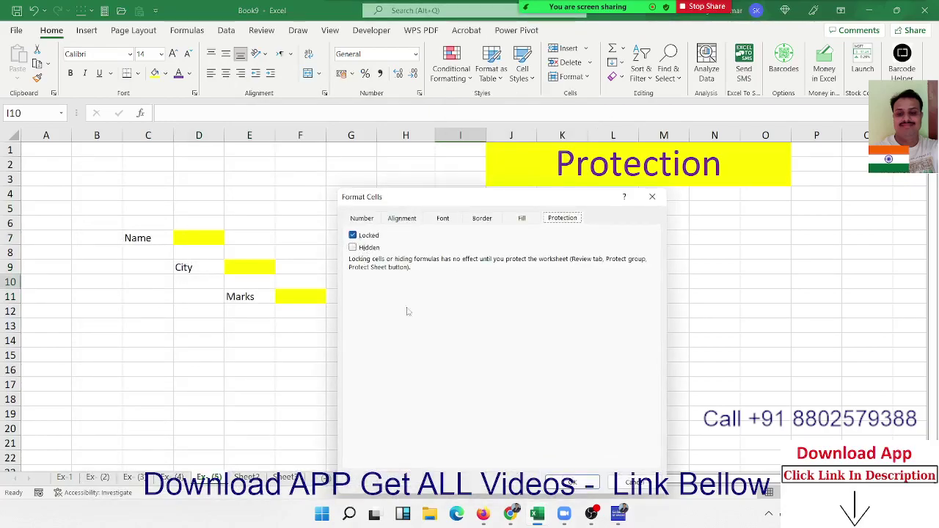
{"action": "left_click", "coordinate": [642, 483]}
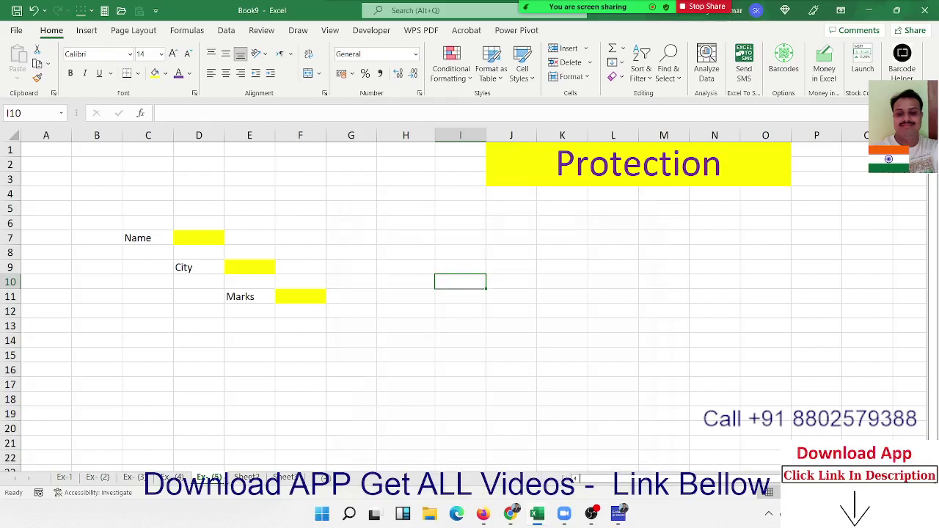
Protect the form sheet, allowing only unlocked cells to be selected.
{"action": "right_click", "coordinate": [212, 478]}
{"action": "left_click", "coordinate": [249, 398]}
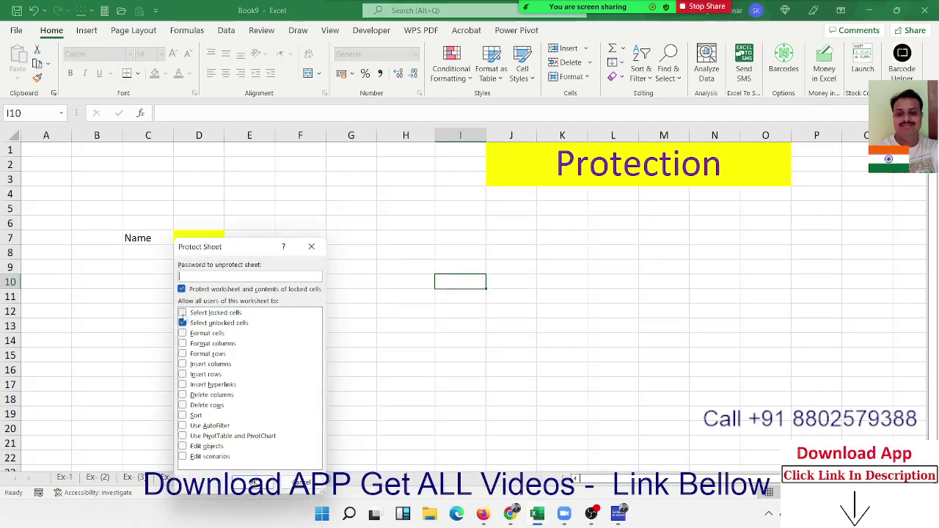
{"action": "left_click", "coordinate": [252, 484]}
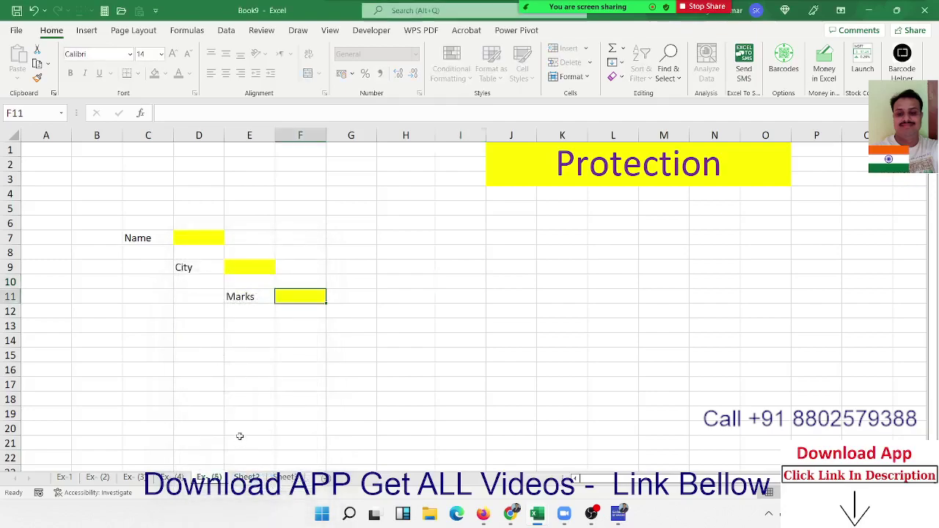
Fill the form with a name, Pune and 500, then copy the sheet as Ex- (6).
{"action": "left_click", "coordinate": [196, 240]}
{"action": "type", "text": "Puja"}
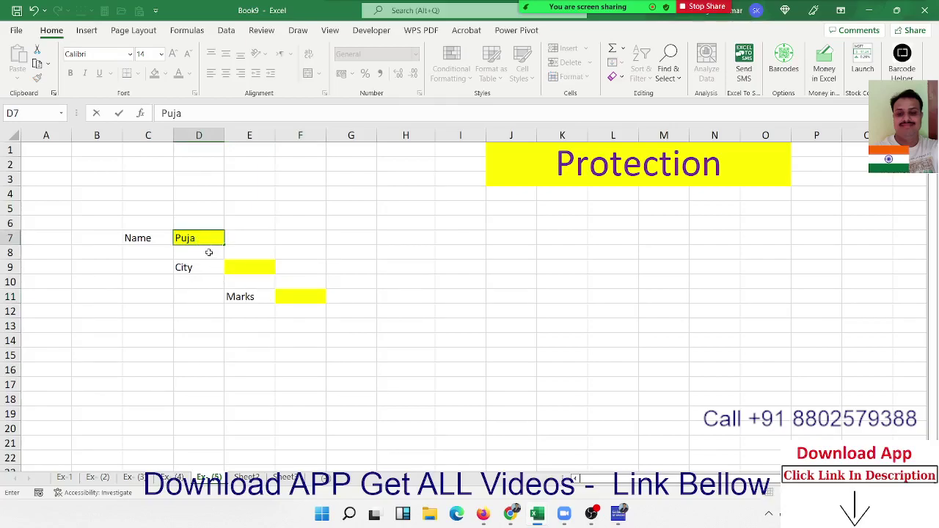
{"action": "left_click", "coordinate": [241, 267]}
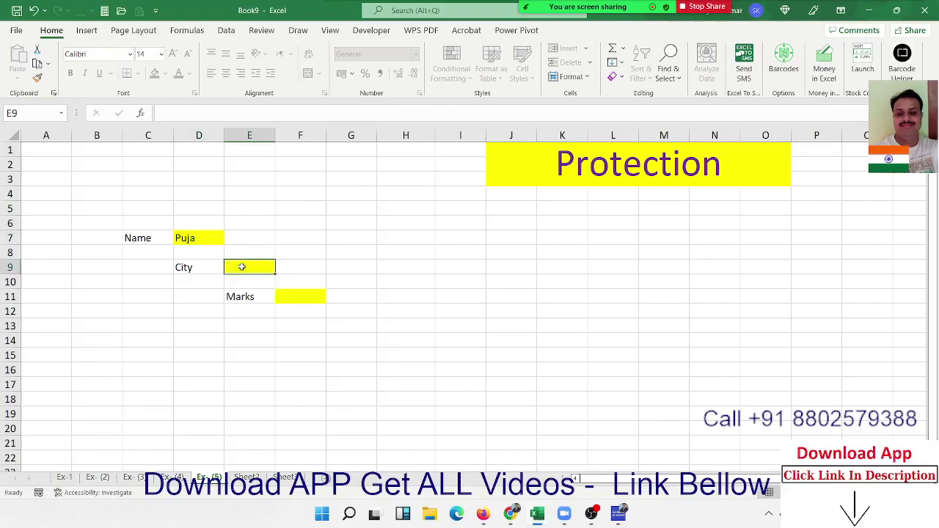
{"action": "type", "text": "Pune"}
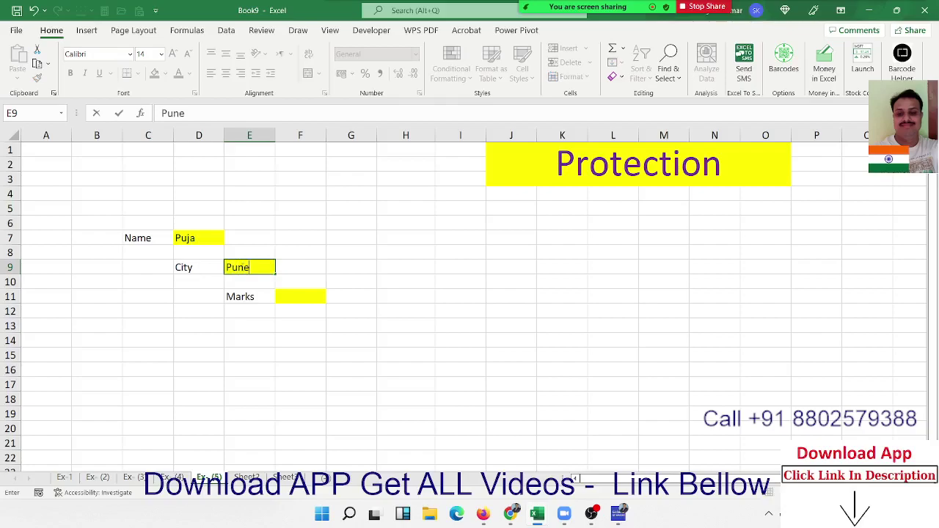
{"action": "key", "text": "Return"}
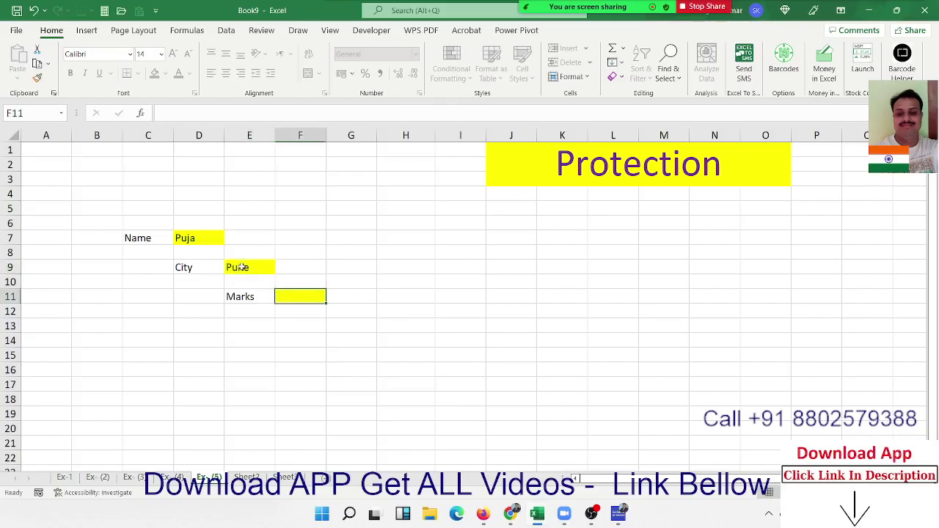
{"action": "type", "text": "500"}
{"action": "key", "text": "Return"}
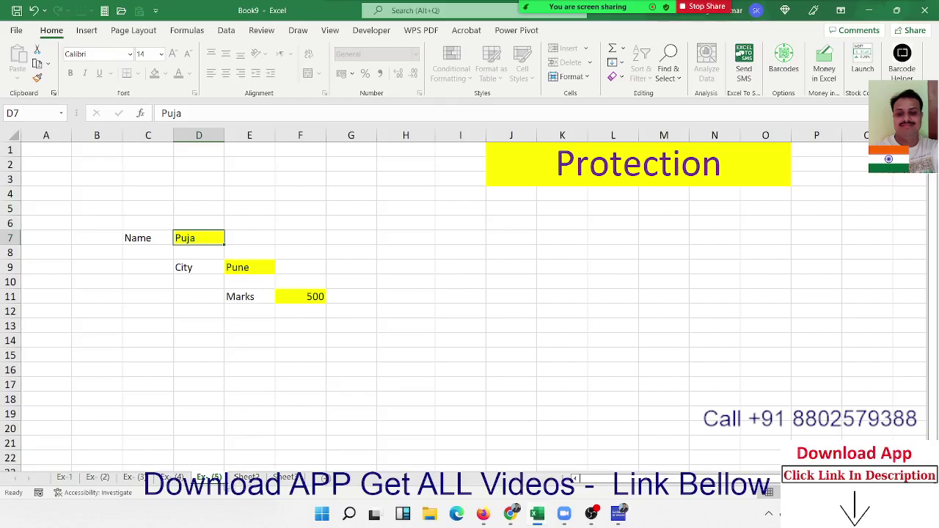
{"action": "left_click_drag", "start_coordinate": [213, 478], "coordinate": [257, 477]}
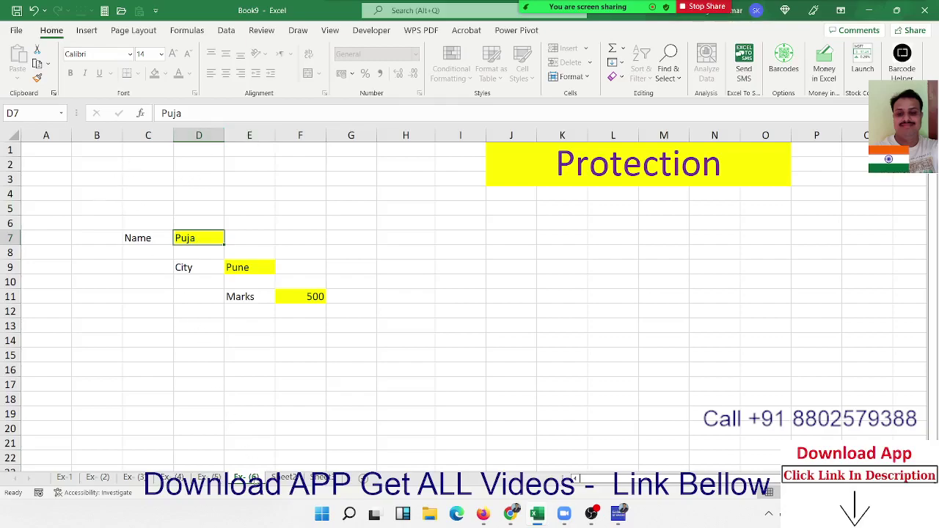
Select the form area B5:H17 and apply Clear All from the Home tab.
{"action": "key", "text": "Escape"}
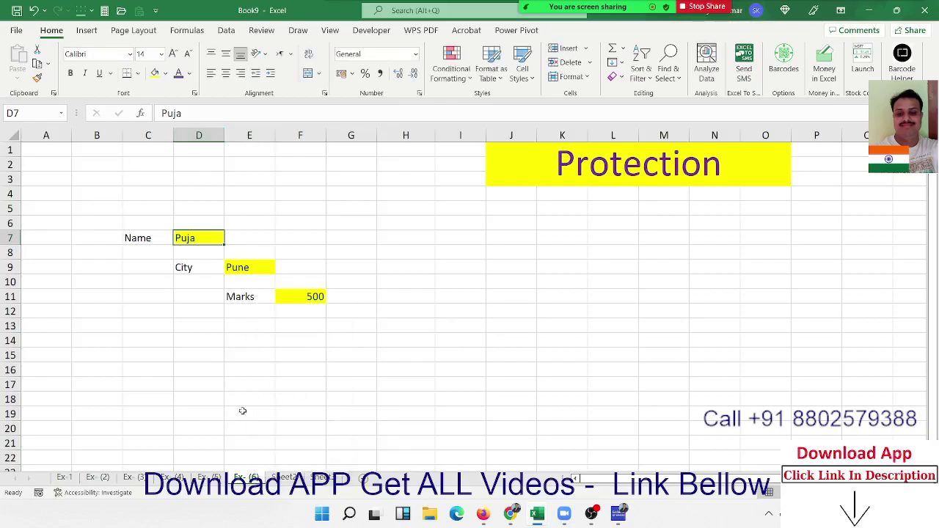
{"action": "mouse_move", "coordinate": [91, 176]}
{"action": "left_mouse_down"}
{"action": "mouse_move", "coordinate": [262, 297]}
{"action": "mouse_move", "coordinate": [770, 433]}
{"action": "left_mouse_up"}
{"action": "left_click", "coordinate": [469, 342]}
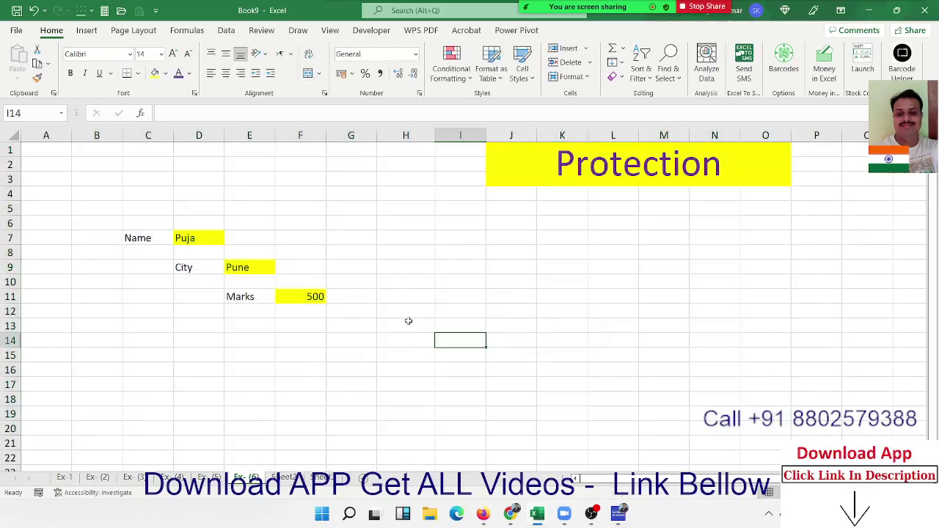
{"action": "left_click_drag", "start_coordinate": [88, 207], "coordinate": [429, 387]}
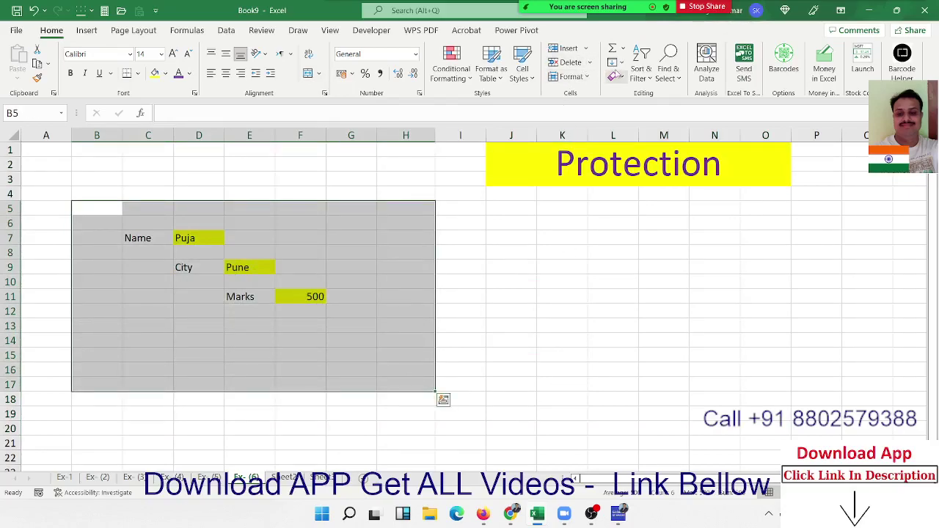
{"action": "left_click", "coordinate": [618, 71]}
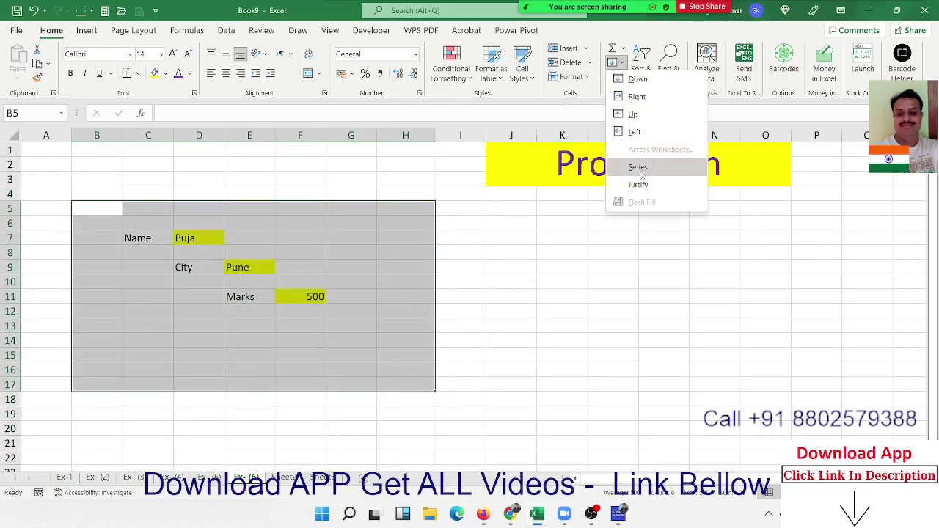
{"action": "left_click", "coordinate": [618, 62]}
{"action": "left_click", "coordinate": [616, 77]}
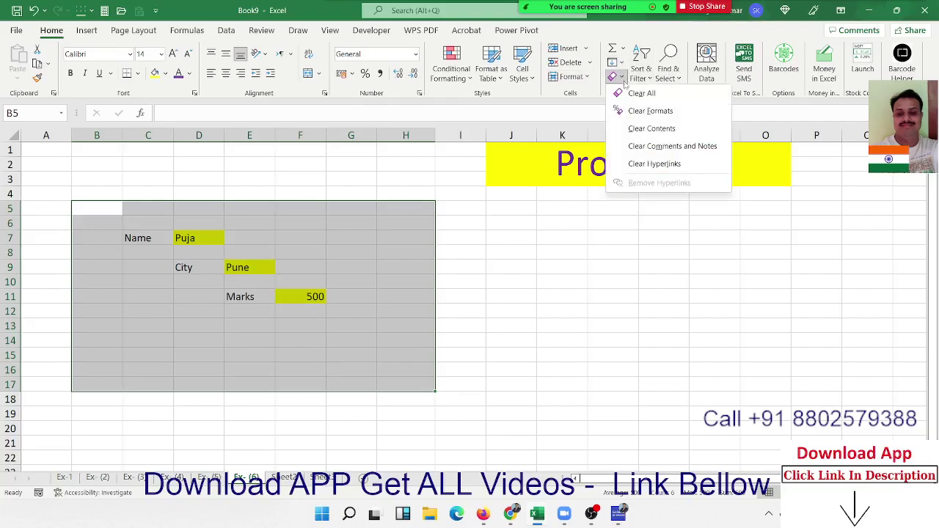
{"action": "left_click", "coordinate": [640, 165]}
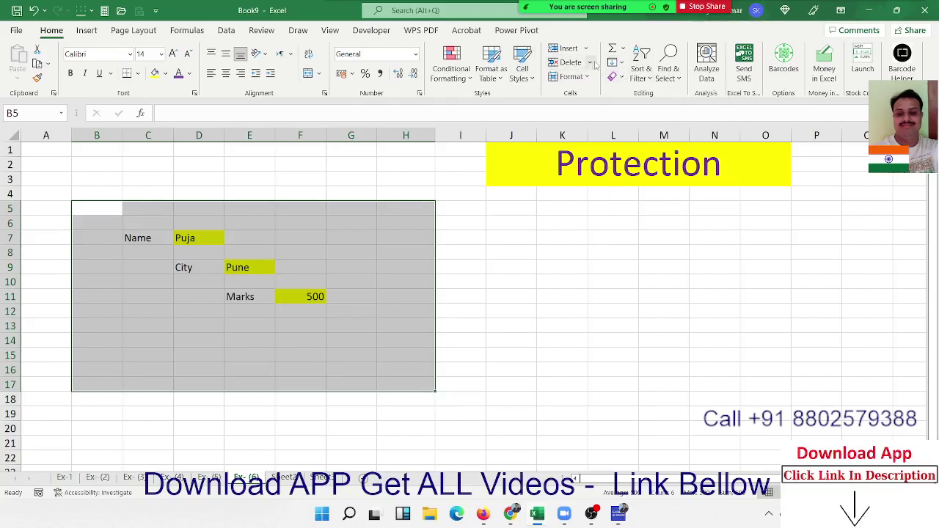
{"action": "left_click", "coordinate": [619, 65]}
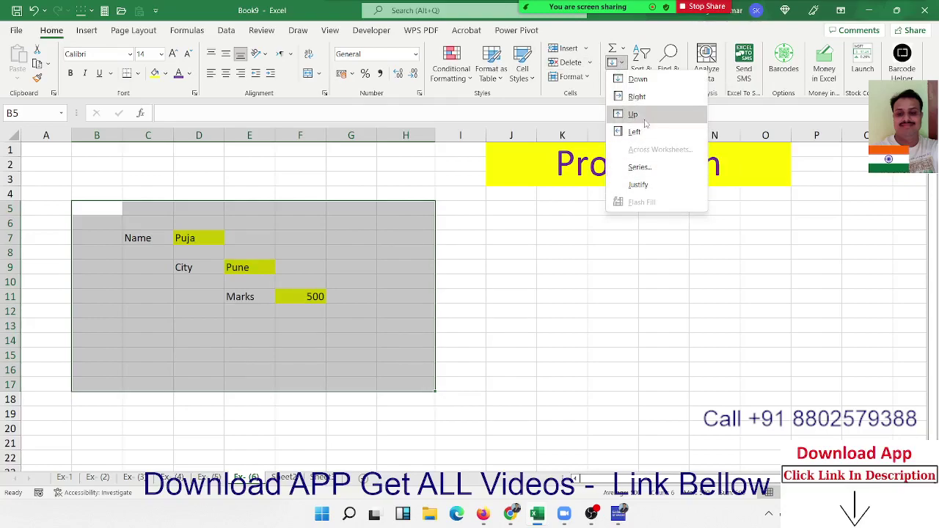
{"action": "left_click", "coordinate": [631, 93]}
{"action": "left_click", "coordinate": [615, 76]}
{"action": "left_click", "coordinate": [631, 94]}
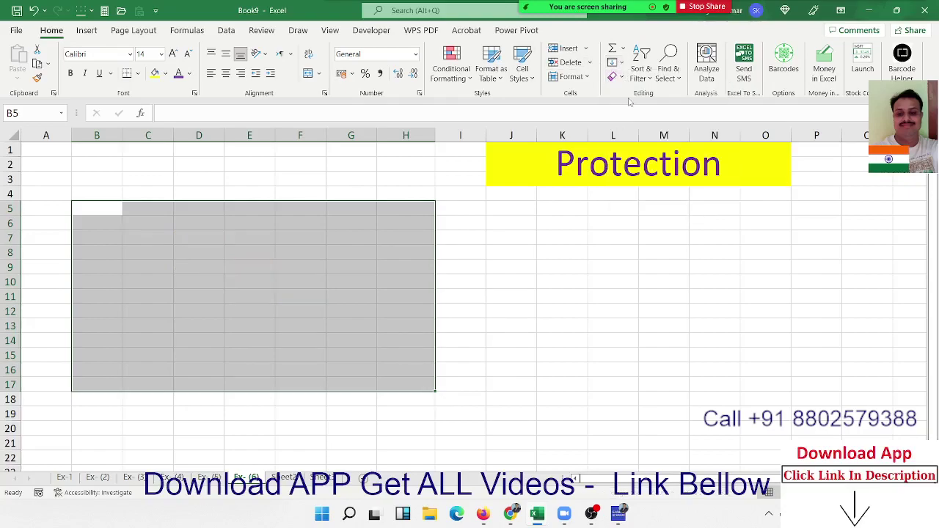
{"action": "right_click", "coordinate": [268, 242]}
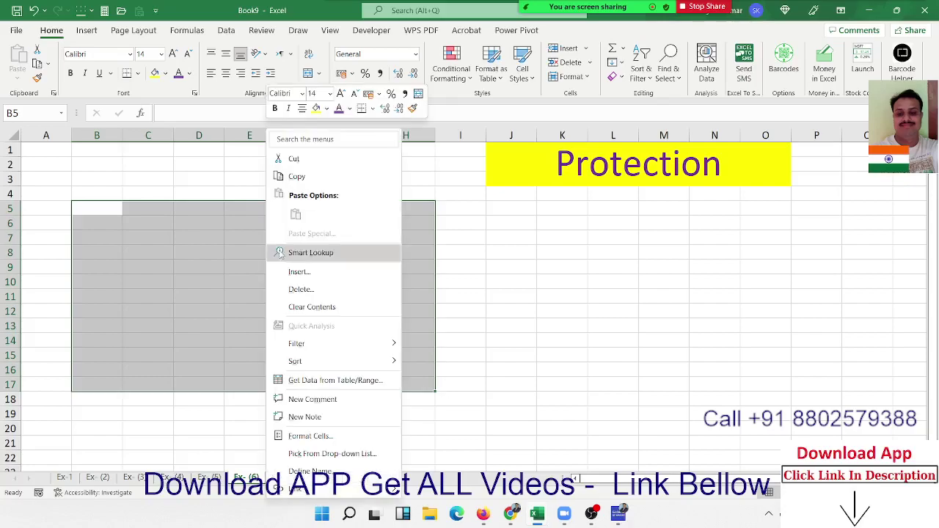
{"action": "left_click", "coordinate": [308, 440]}
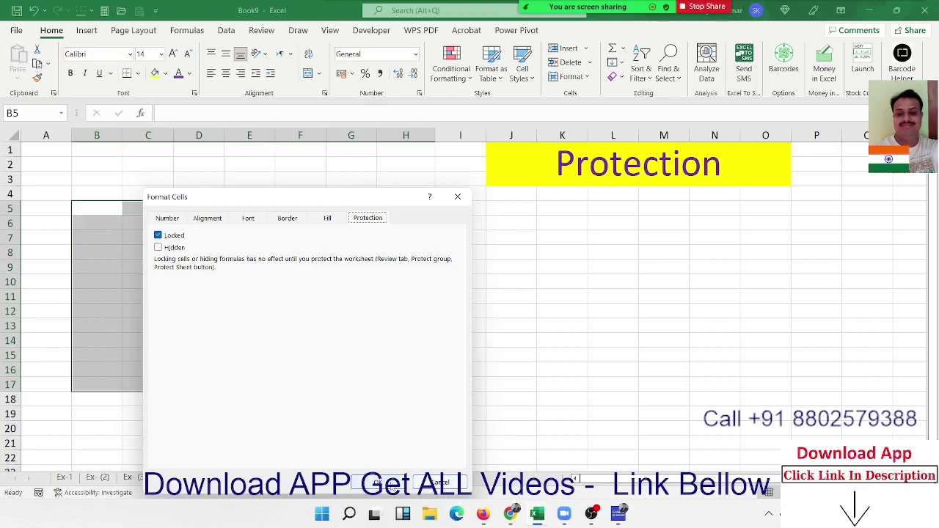
{"action": "left_click", "coordinate": [374, 482]}
{"action": "left_click", "coordinate": [254, 113]}
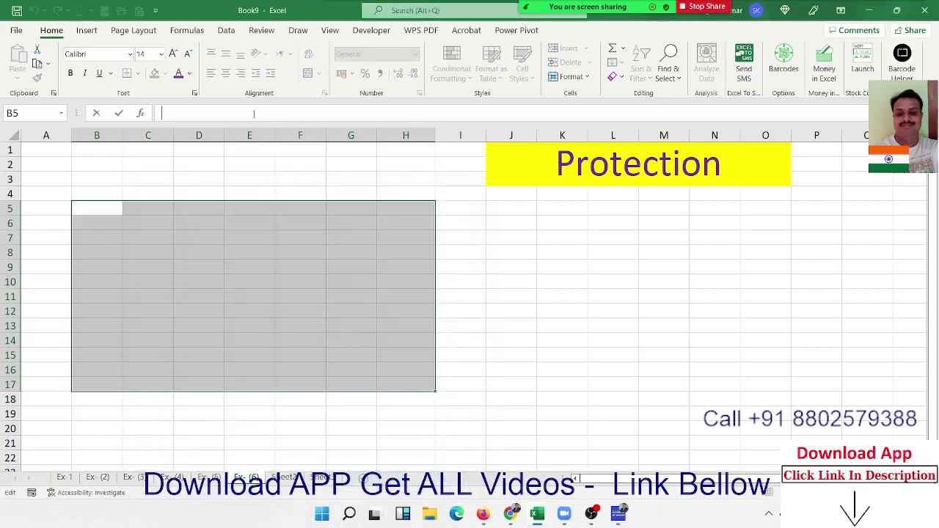
{"action": "left_click", "coordinate": [248, 350]}
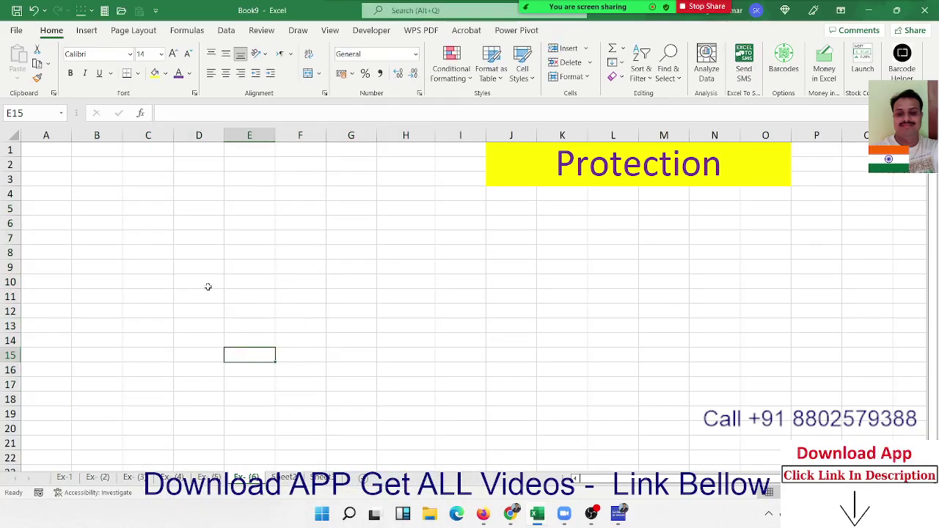
{"action": "left_click_drag", "start_coordinate": [73, 192], "coordinate": [239, 336]}
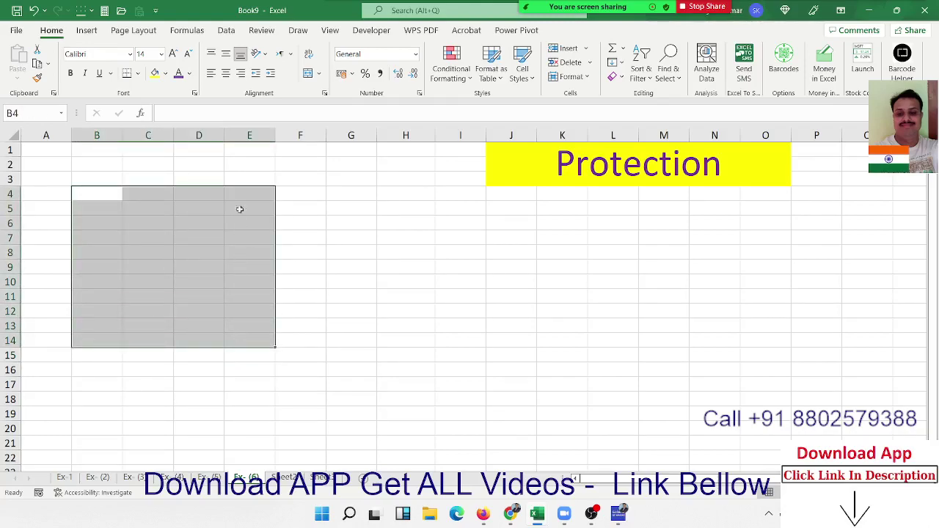
Fill B4:E14 yellow and H8:K18 green.
{"action": "left_click", "coordinate": [154, 73]}
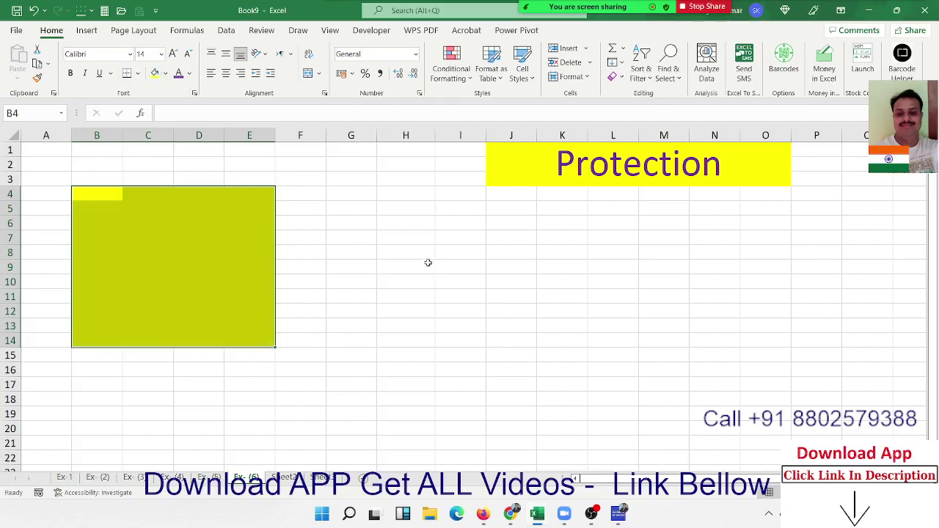
{"action": "left_click_drag", "start_coordinate": [425, 253], "coordinate": [565, 396]}
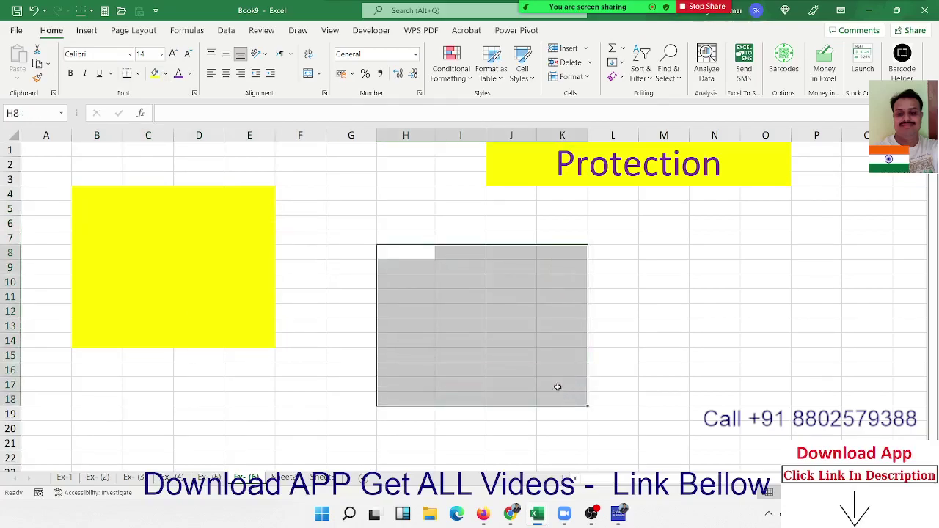
{"action": "left_click", "coordinate": [165, 74]}
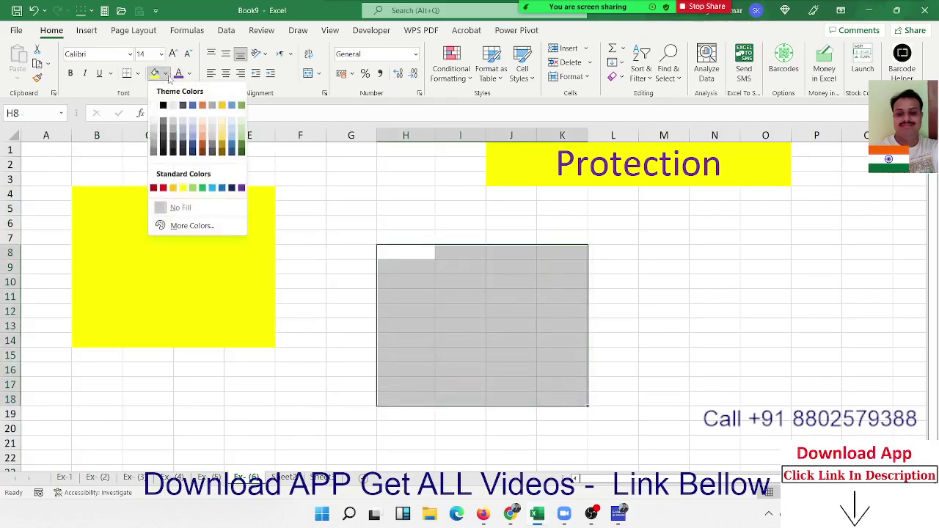
{"action": "left_click", "coordinate": [203, 188]}
Label the yellow block 'A' in B3 and the green block 'B' in H7.
{"action": "left_click", "coordinate": [110, 178]}
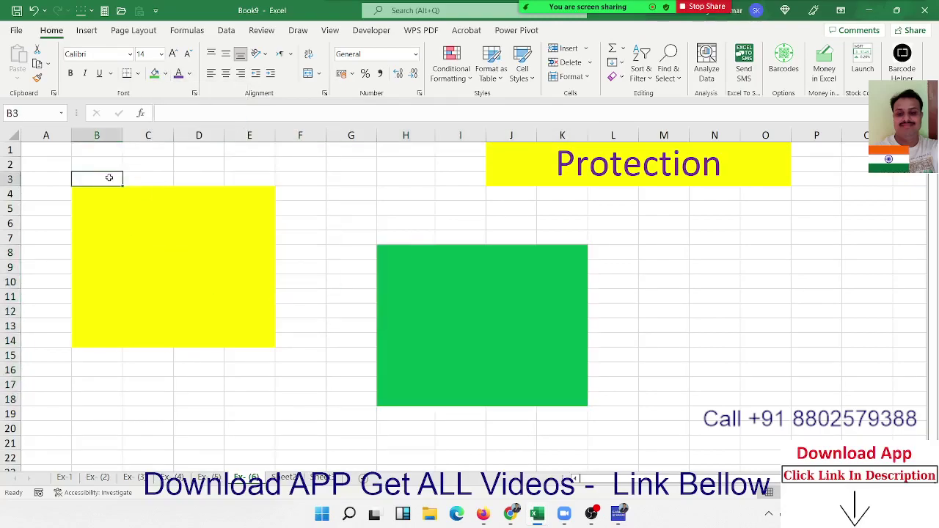
{"action": "type", "text": "A"}
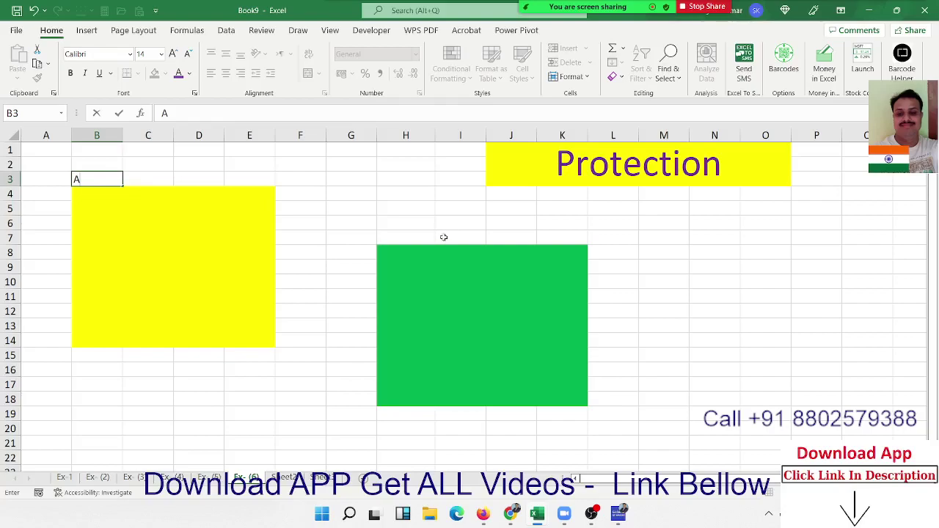
{"action": "left_click", "coordinate": [433, 240]}
{"action": "type", "text": "B"}
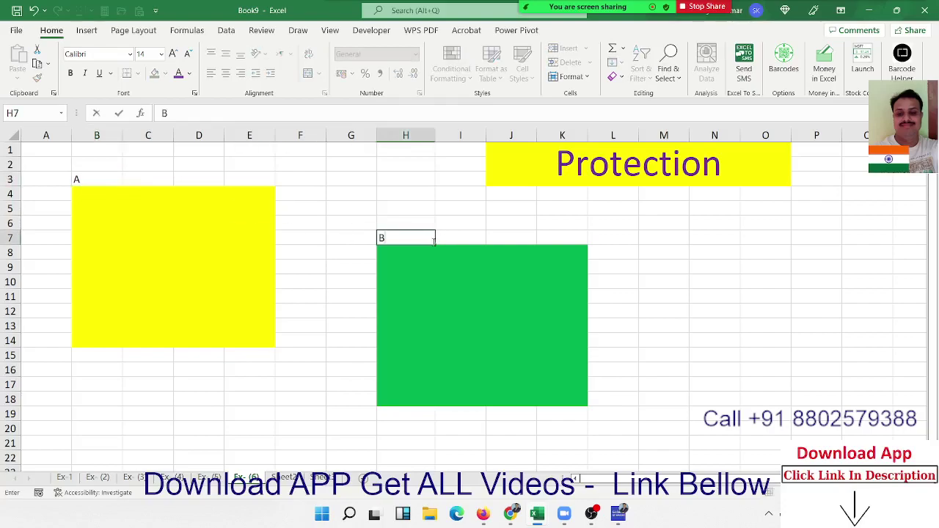
{"action": "key", "text": "Return"}
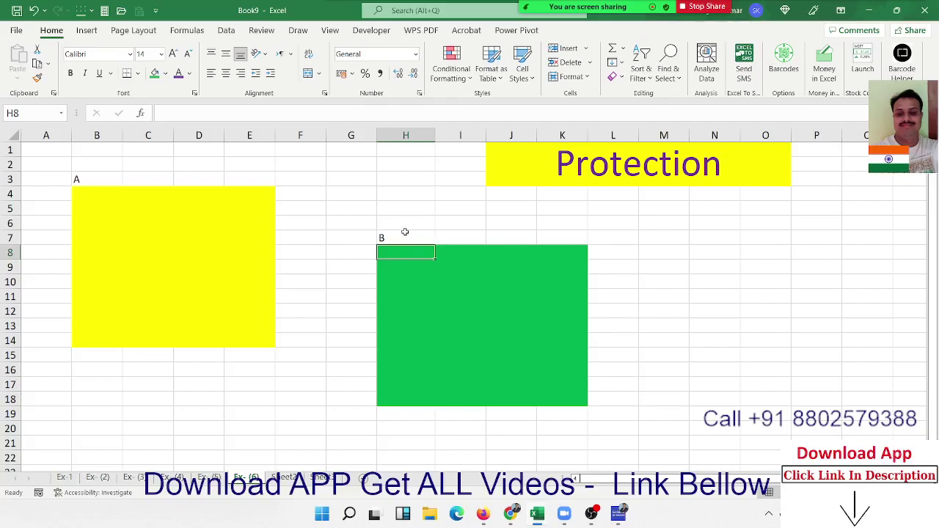
{"action": "left_click", "coordinate": [168, 235]}
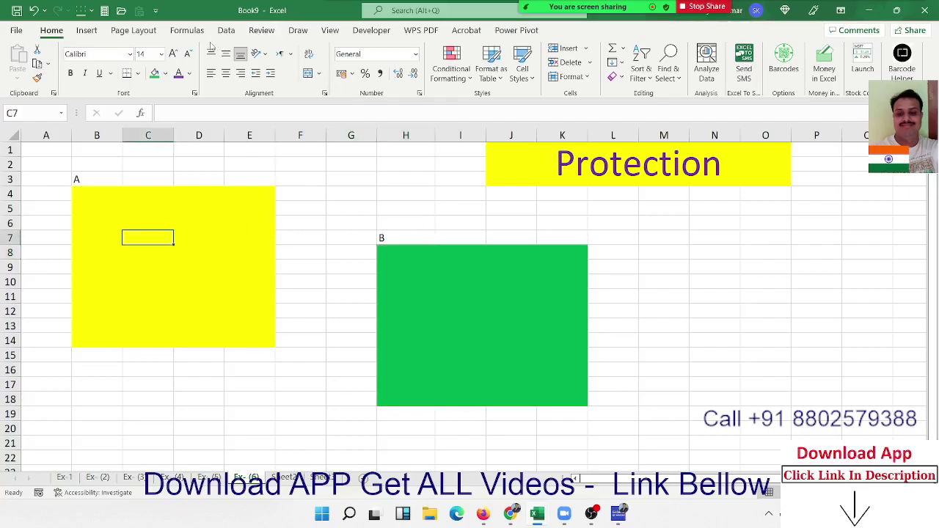
Add edit range A covering the yellow block B4:E14, protected by its own password.
{"action": "left_click", "coordinate": [267, 33]}
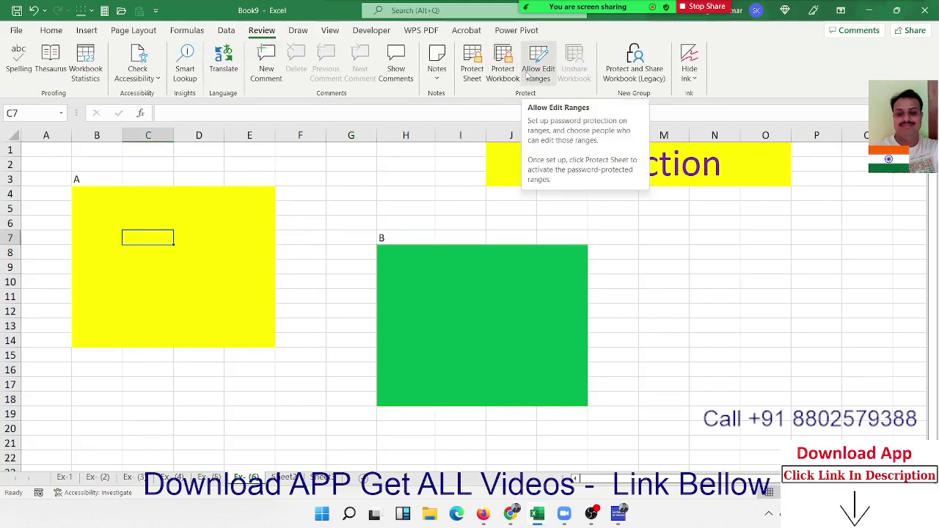
{"action": "left_click", "coordinate": [527, 73]}
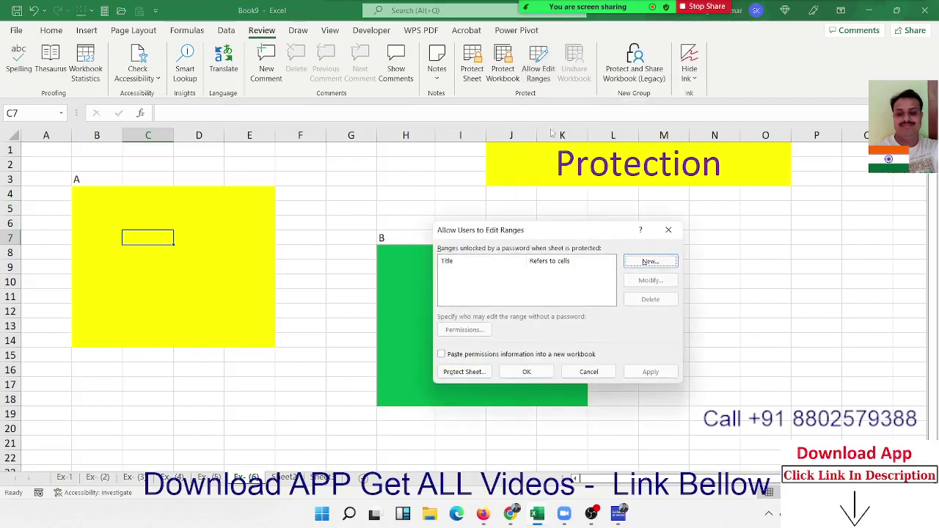
{"action": "left_click", "coordinate": [660, 262]}
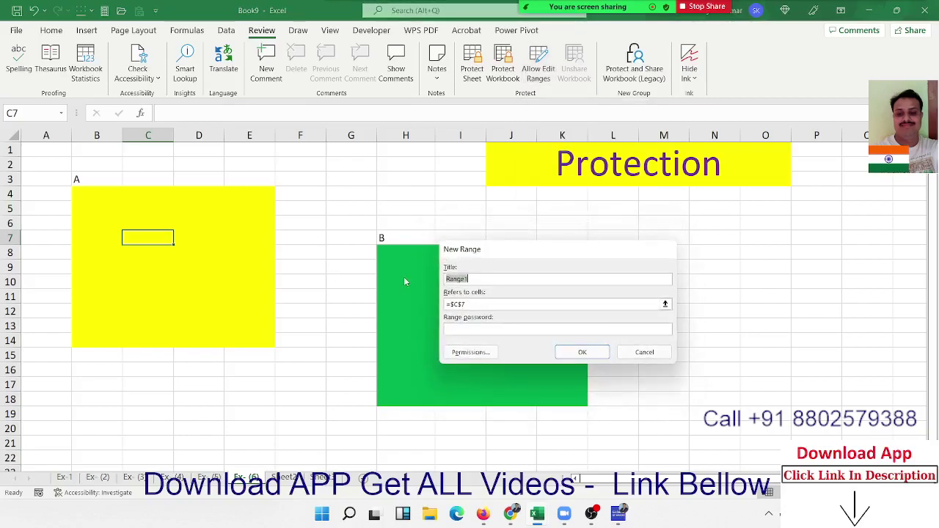
{"action": "type", "text": "A"}
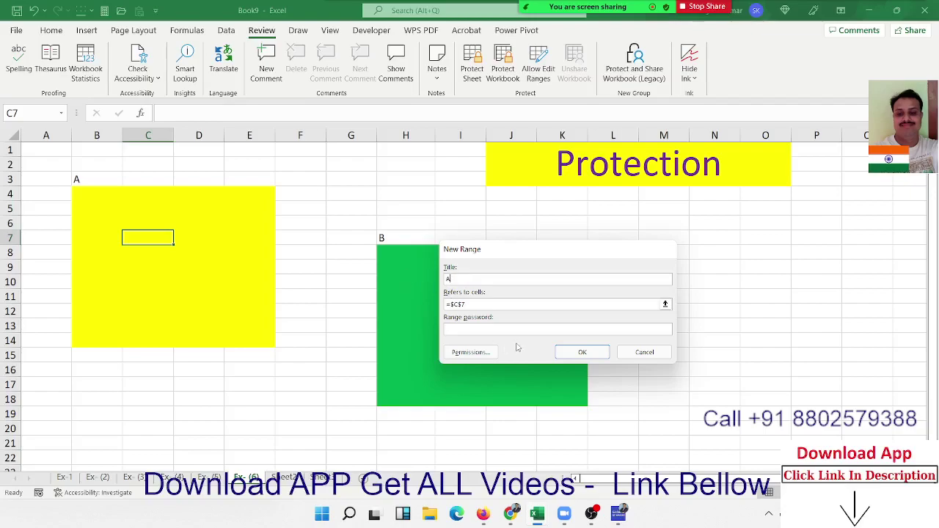
{"action": "left_click", "coordinate": [503, 303]}
{"action": "key", "text": "BackSpace"}
{"action": "key", "text": "BackSpace"}
{"action": "key", "text": "BackSpace"}
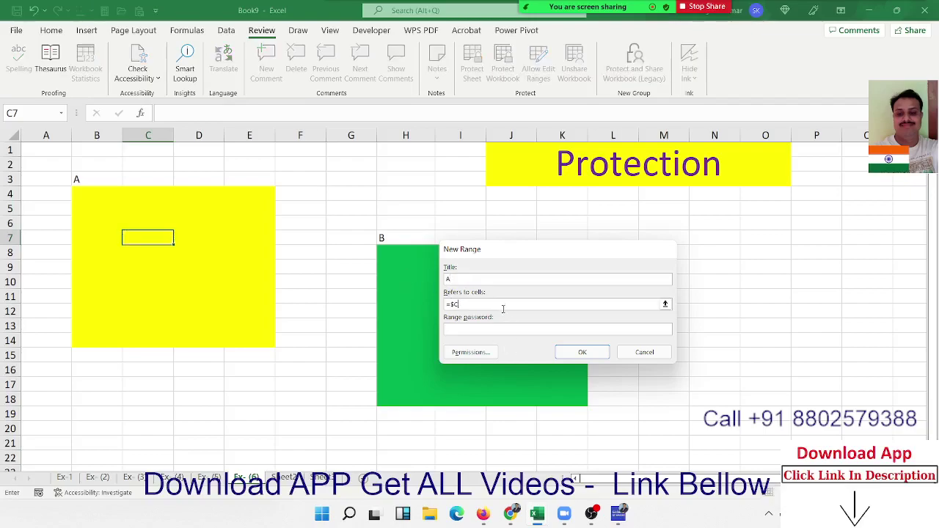
{"action": "mouse_move", "coordinate": [81, 191]}
{"action": "left_mouse_down"}
{"action": "mouse_move", "coordinate": [227, 333]}
{"action": "mouse_move", "coordinate": [245, 338]}
{"action": "left_mouse_up"}
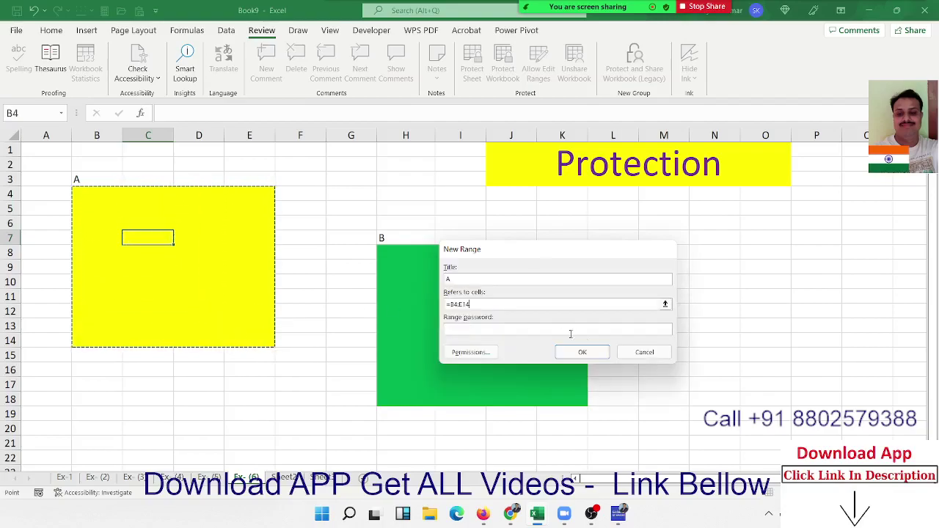
{"action": "left_click", "coordinate": [556, 327]}
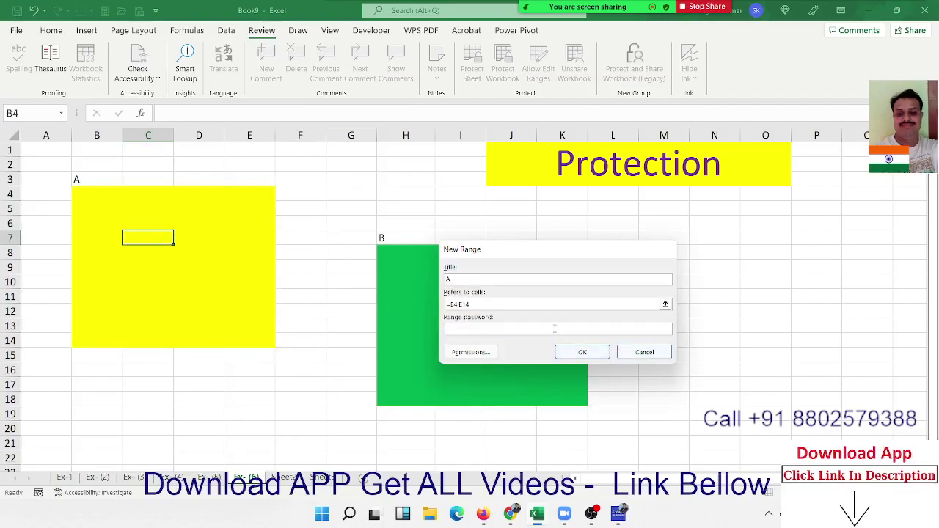
{"action": "key", "text": "Return"}
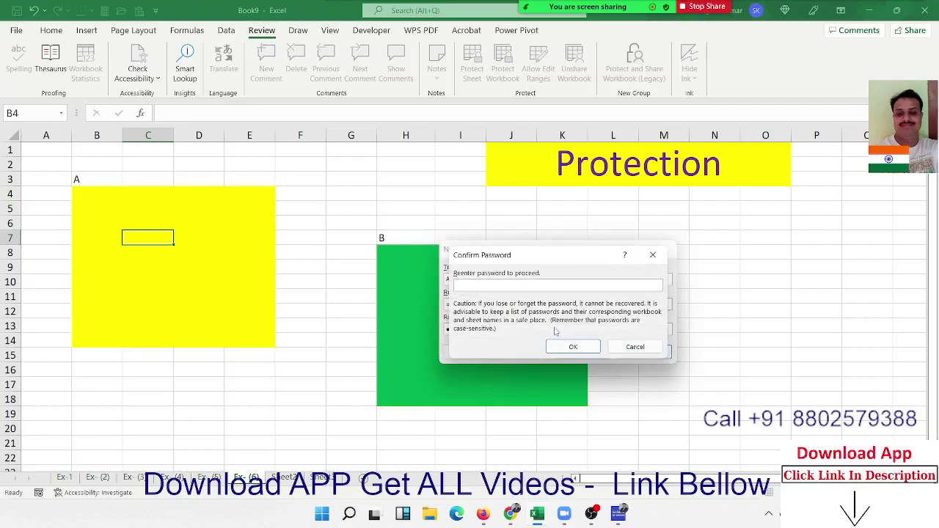
{"action": "left_click", "coordinate": [572, 346]}
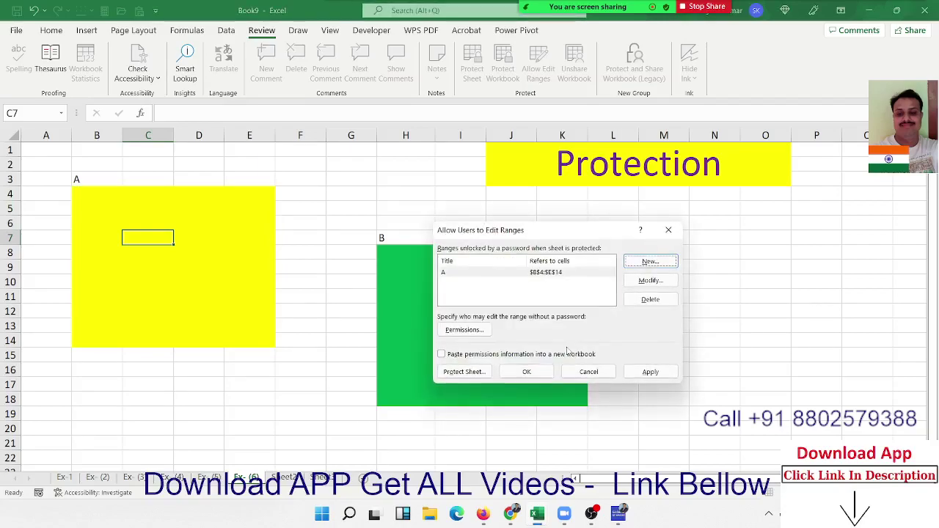
Add edit range B covering the green block H8:K18, protected by its own password.
{"action": "left_click", "coordinate": [644, 262]}
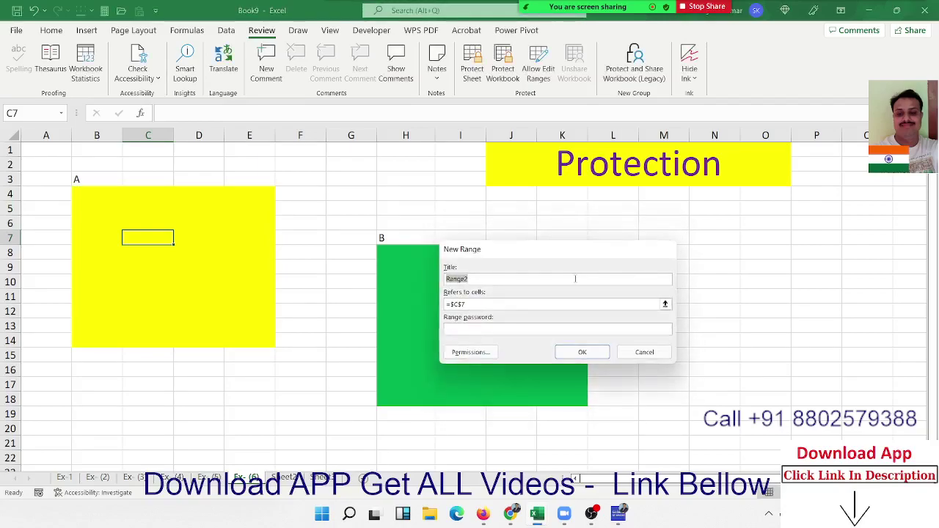
{"action": "type", "text": "B"}
{"action": "left_click", "coordinate": [664, 304]}
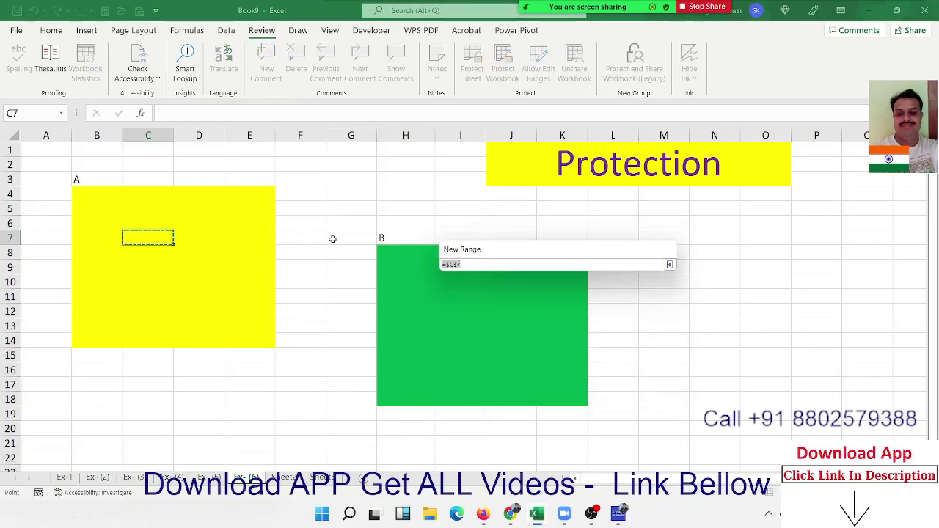
{"action": "left_click_drag", "start_coordinate": [392, 250], "coordinate": [575, 402]}
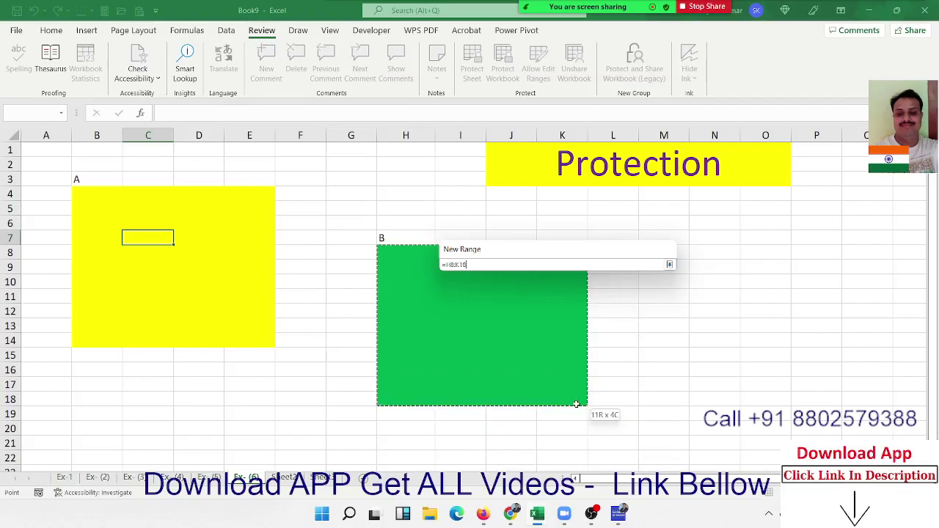
{"action": "left_click", "coordinate": [669, 264]}
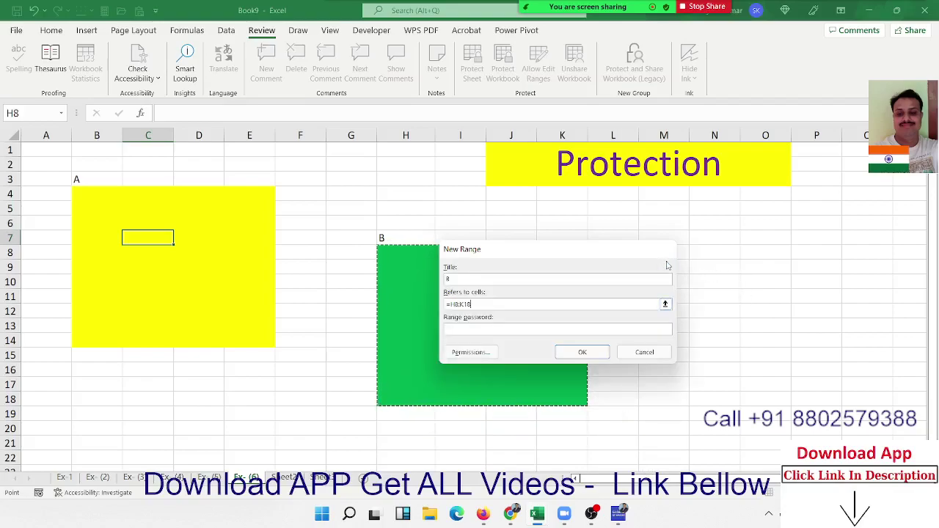
{"action": "left_click", "coordinate": [523, 328]}
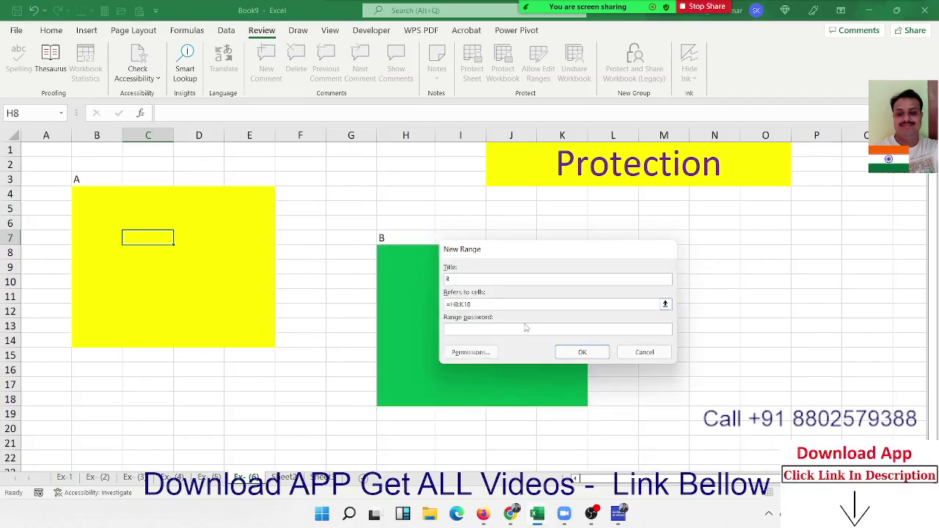
{"action": "left_click", "coordinate": [582, 352]}
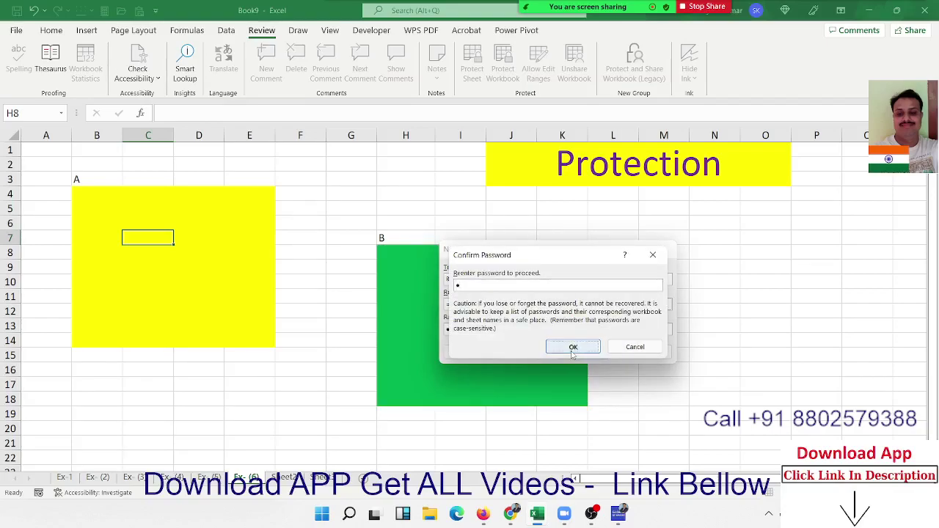
{"action": "left_click", "coordinate": [573, 348]}
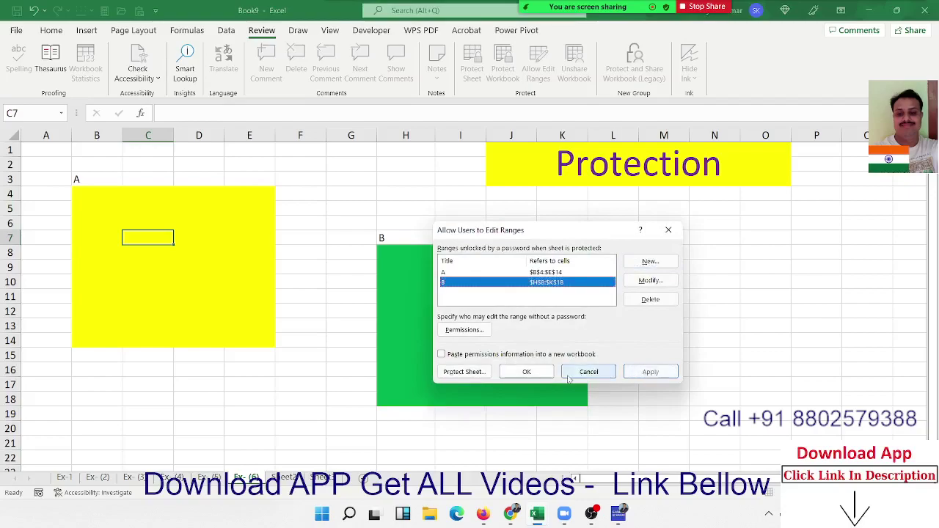
Enter 552 in J15 and 653 in E10.
{"action": "left_click", "coordinate": [527, 372]}
{"action": "type", "text": "55"}
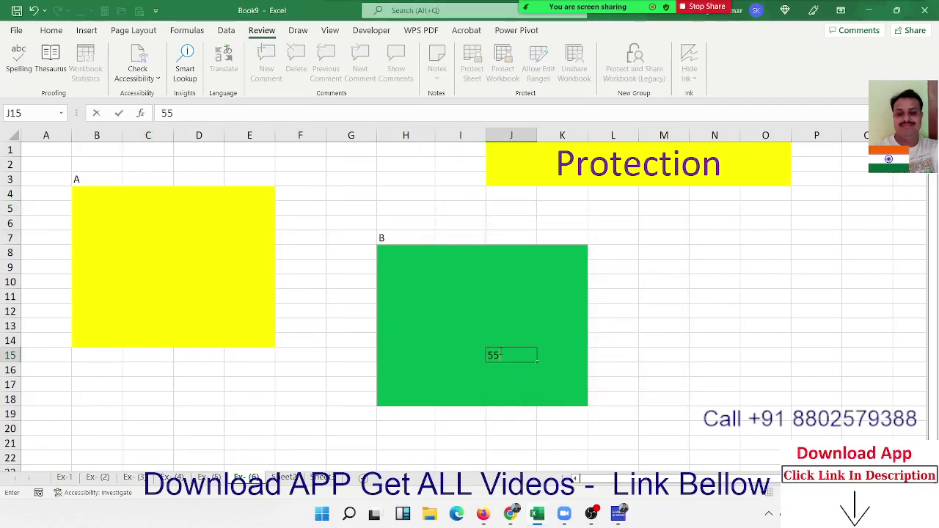
{"action": "type", "text": "2"}
{"action": "left_click", "coordinate": [258, 281]}
{"action": "type", "text": "6"}
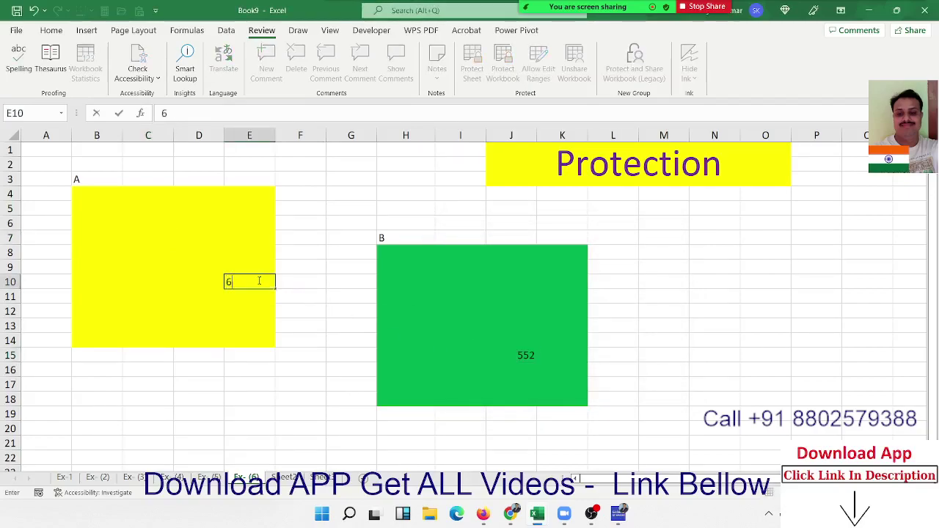
{"action": "type", "text": "53"}
{"action": "left_click", "coordinate": [264, 320]}
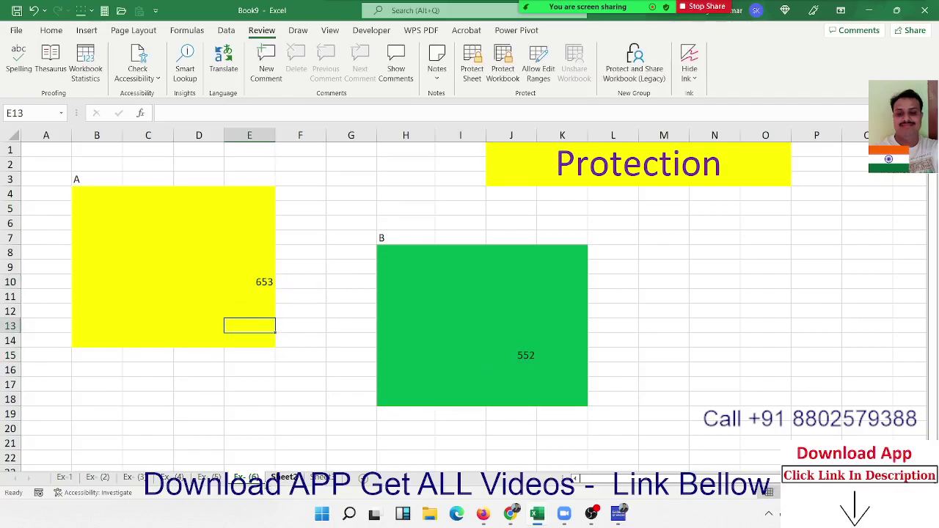
Protect the sheet, allowing users to select locked cells.
{"action": "right_click", "coordinate": [258, 477]}
{"action": "left_click", "coordinate": [302, 396]}
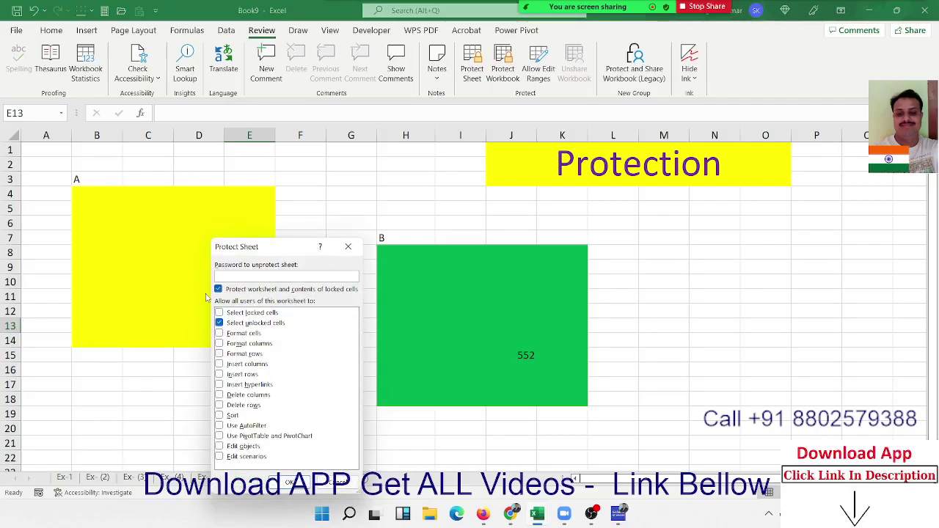
{"action": "left_click", "coordinate": [219, 313]}
{"action": "key", "text": "Return"}
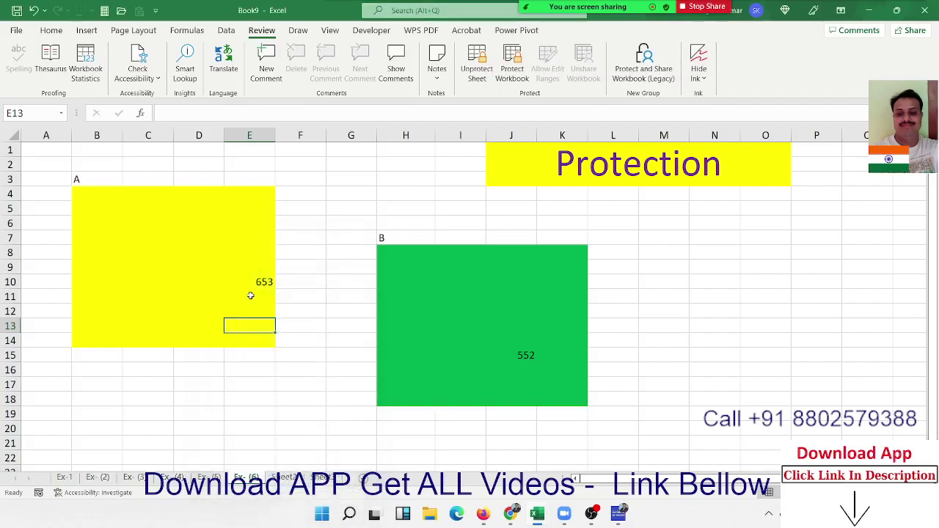
Unlock range A with its password and type 'fsdf' and several 'sdf' entries into yellow cells.
{"action": "double_click", "coordinate": [207, 268]}
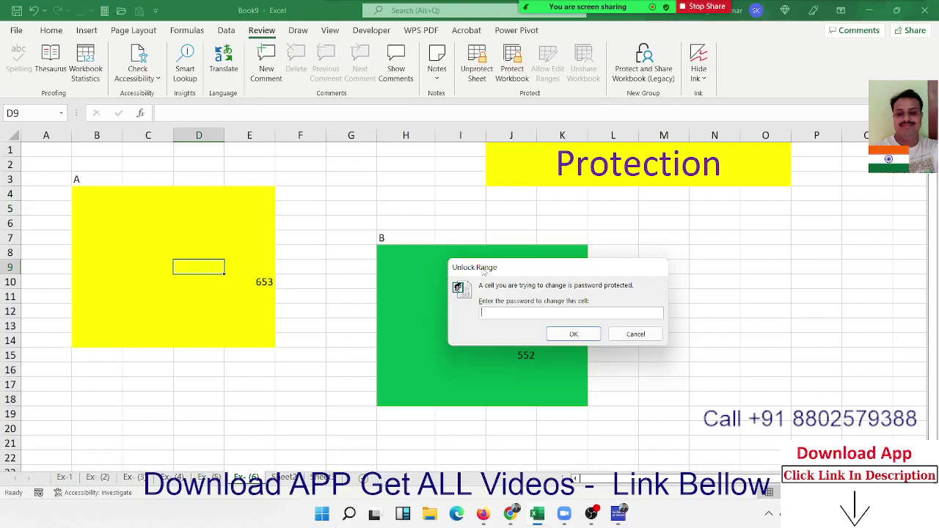
{"action": "left_click_drag", "start_coordinate": [474, 266], "coordinate": [301, 177]}
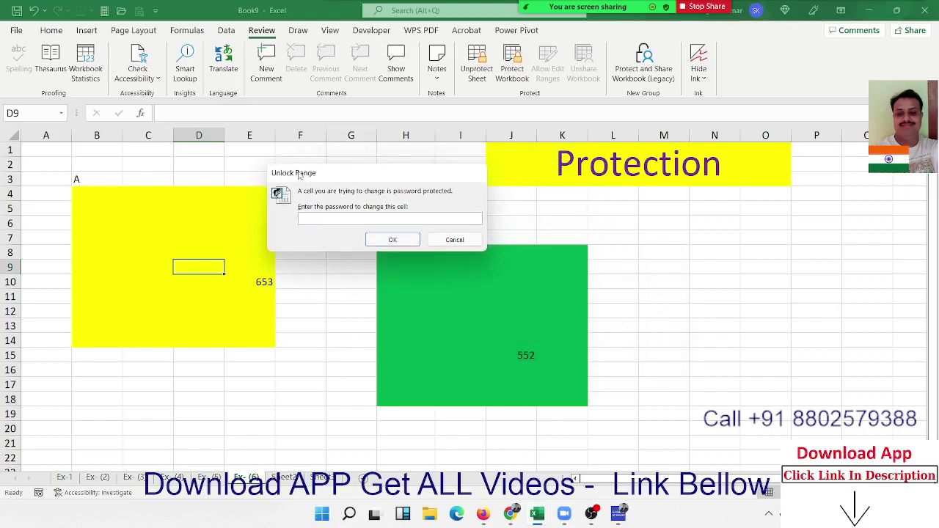
{"action": "key", "text": "Return"}
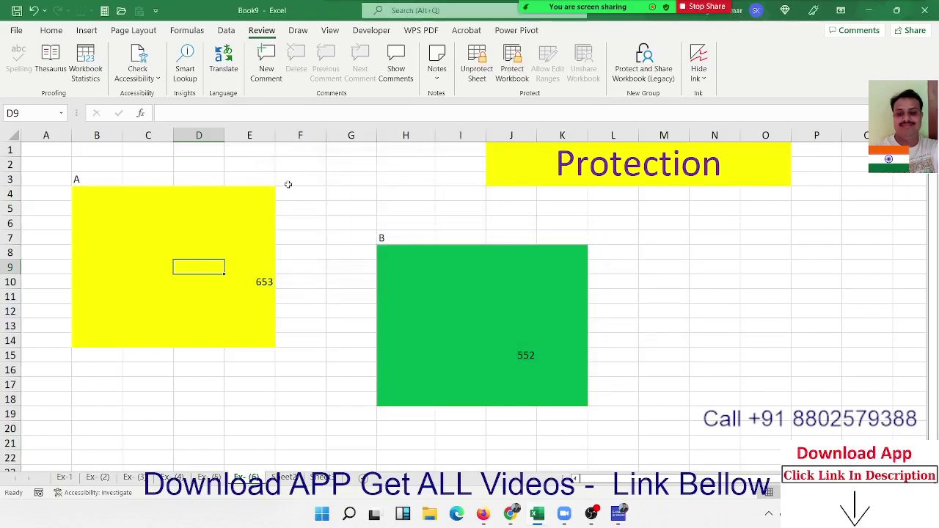
{"action": "left_click", "coordinate": [252, 208]}
{"action": "type", "text": "fsdf"}
{"action": "left_click", "coordinate": [213, 234]}
{"action": "type", "text": "sdf"}
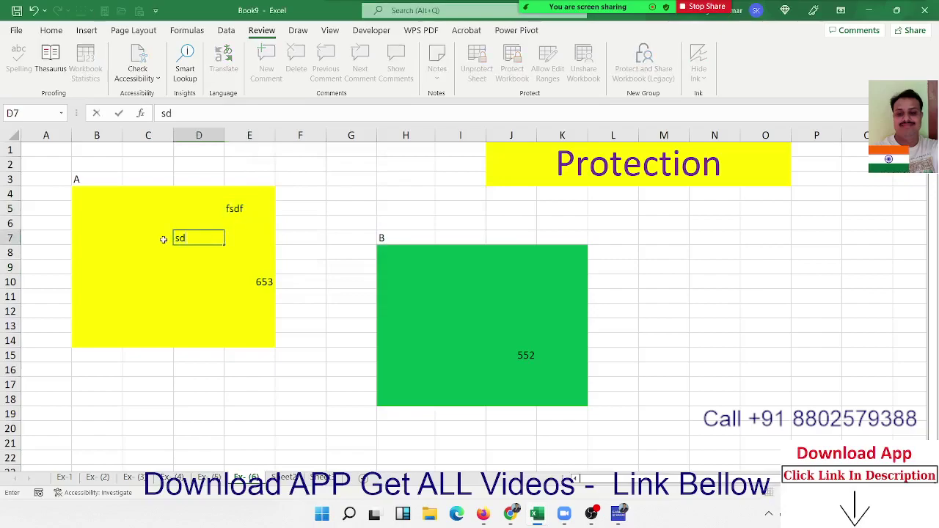
{"action": "left_click", "coordinate": [150, 268]}
{"action": "type", "text": "sdf"}
{"action": "left_click", "coordinate": [172, 296]}
{"action": "type", "text": "sd"}
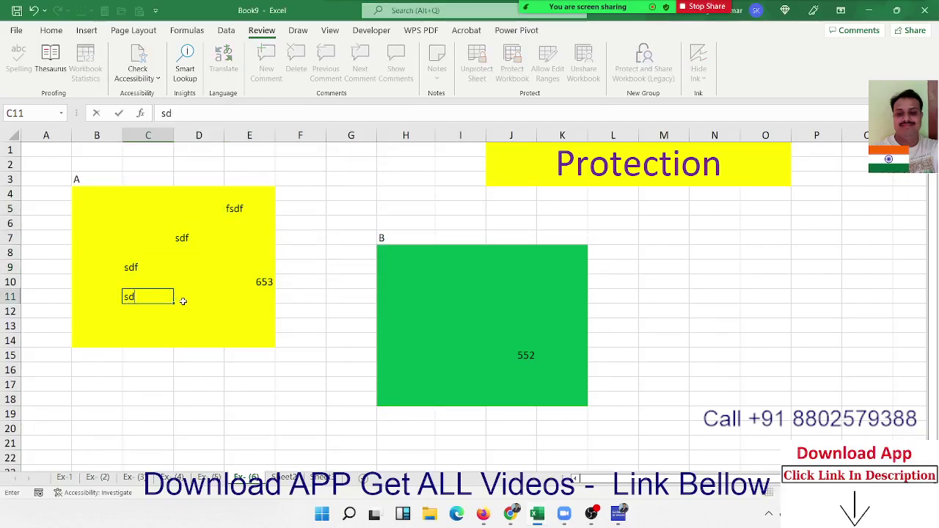
{"action": "type", "text": "f"}
{"action": "left_click", "coordinate": [200, 301]}
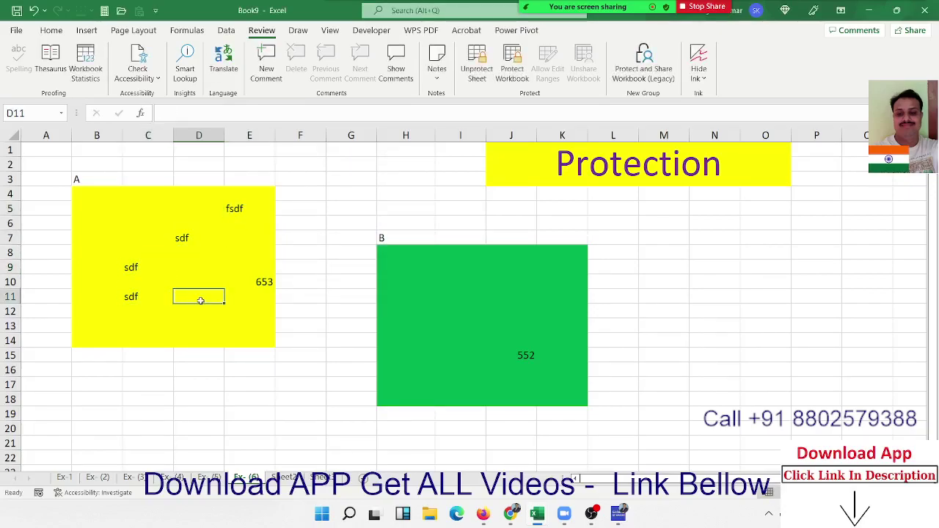
{"action": "type", "text": "sdf"}
{"action": "left_click", "coordinate": [143, 223]}
{"action": "type", "text": "sdf"}
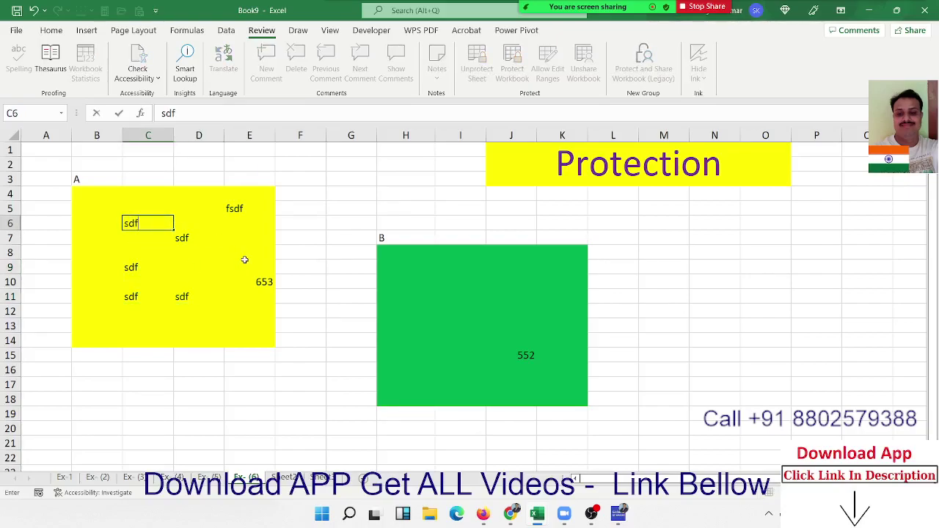
{"action": "left_click", "coordinate": [244, 261]}
Confirm green cell I12 still asks for range B's password, cancel, and save with Ctrl+S.
{"action": "left_click", "coordinate": [472, 310]}
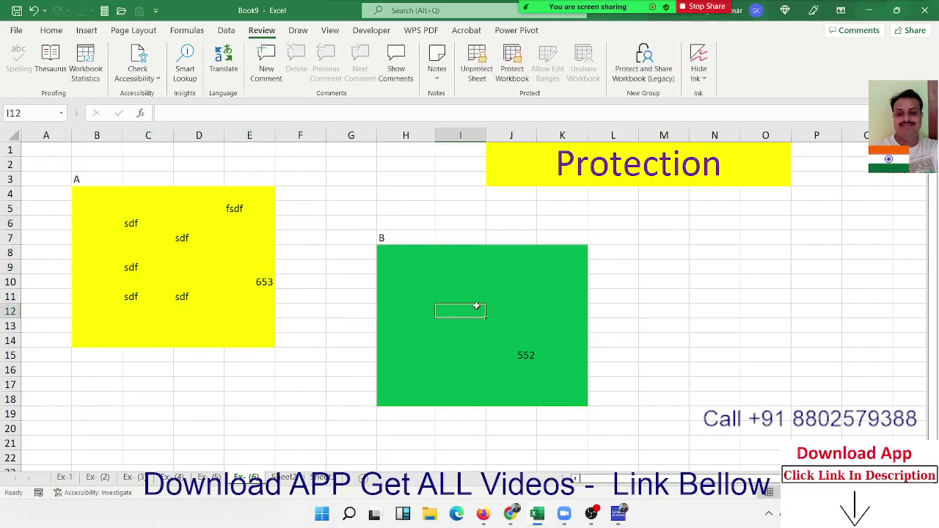
{"action": "double_click", "coordinate": [476, 308]}
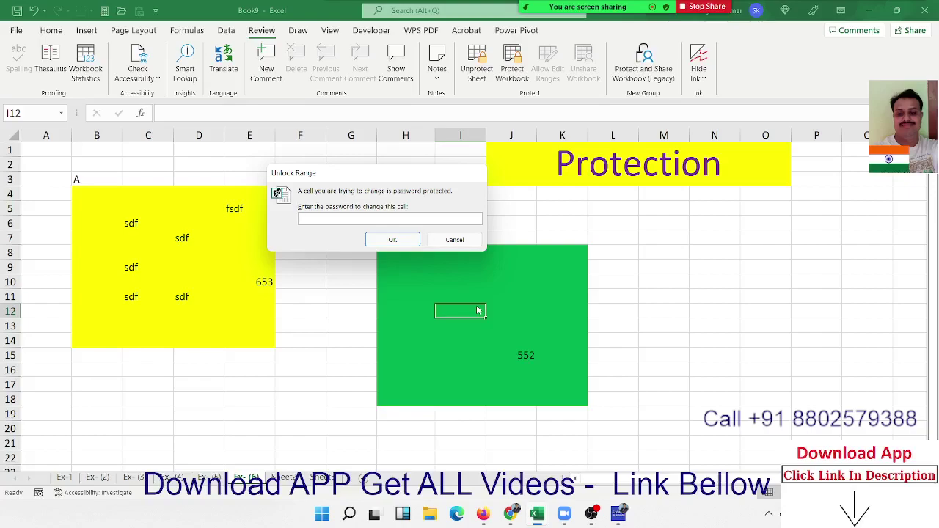
{"action": "key", "text": "Escape"}
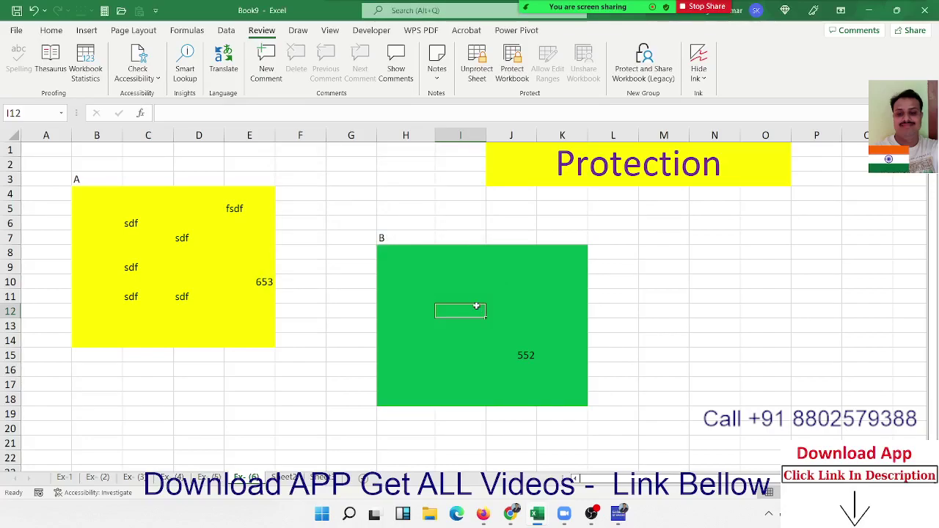
{"action": "key", "text": "ctrl+s"}
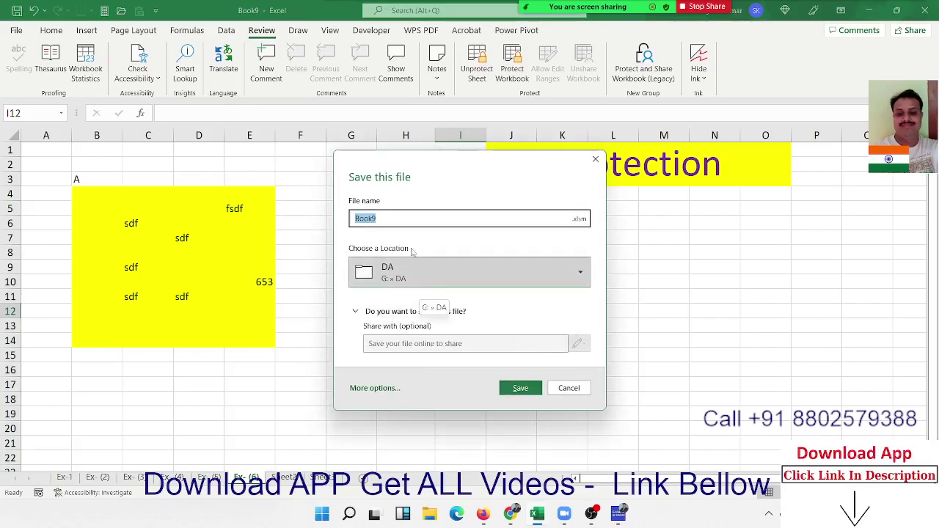